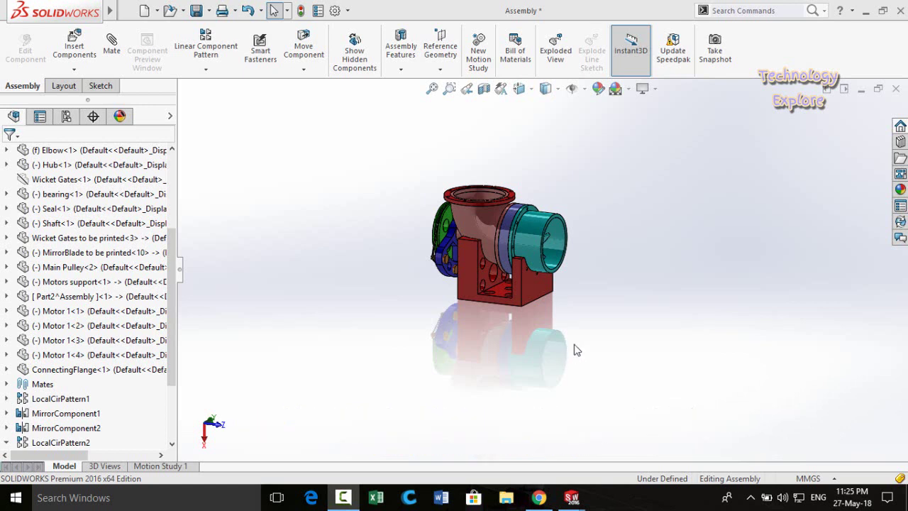
- Inspect the runner blades, hub and discharge tube of the turbine assembly at varying magnification with the magnifying glass
middle_click_drag(567, 312, 557, 333)
key("Escape")
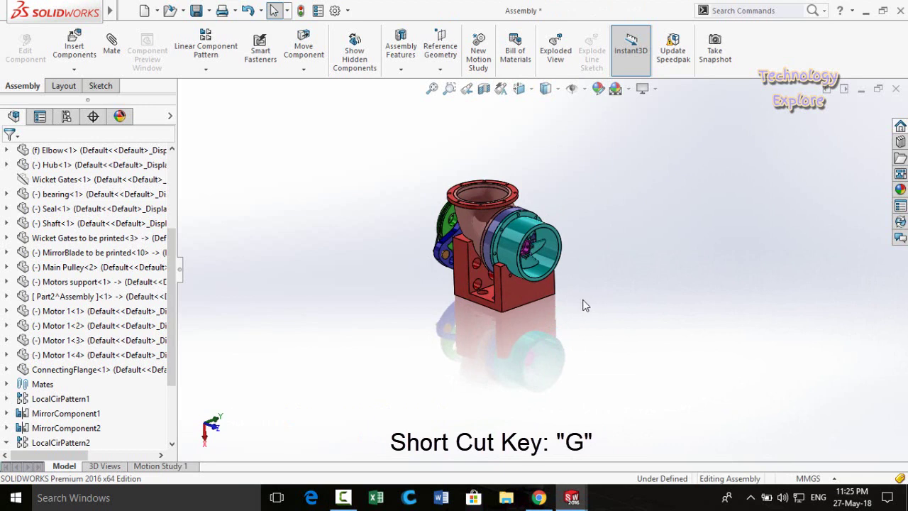
key("g")
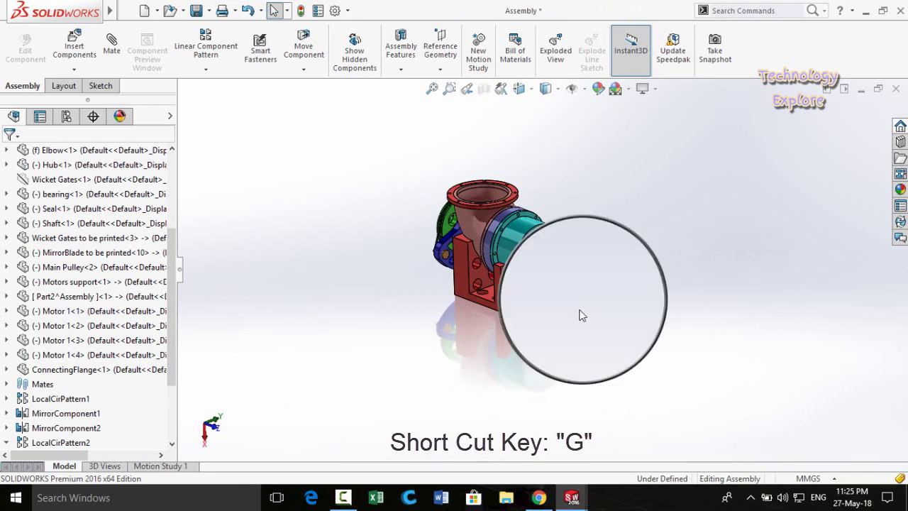
scroll(567, 192, "down", 5)
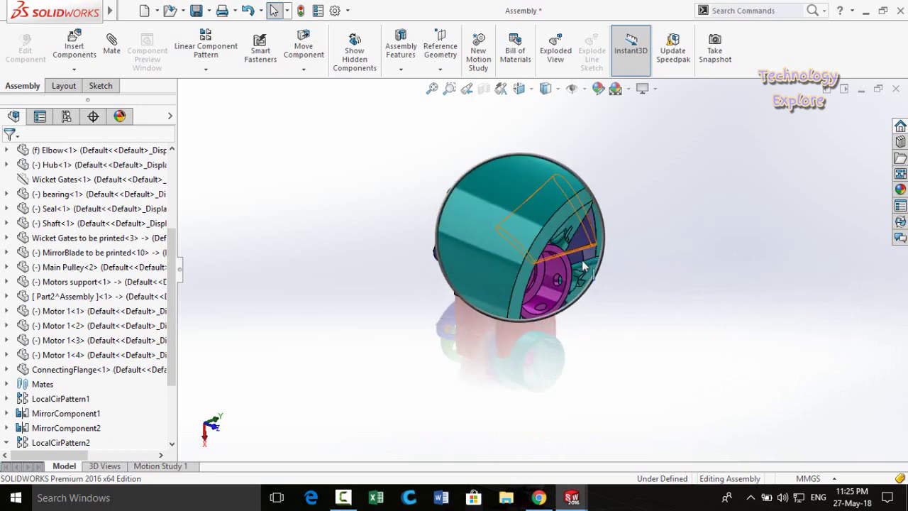
scroll(537, 226, "up", 5)
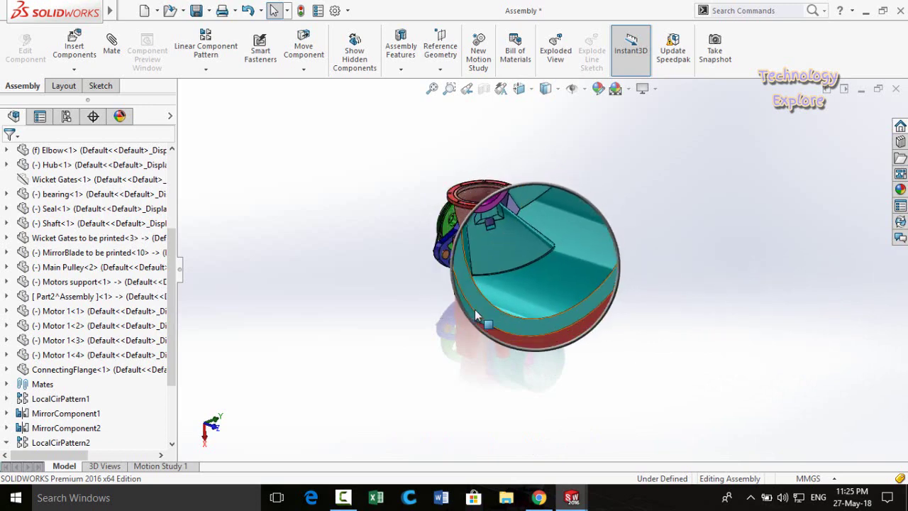
scroll(511, 137, "down", 3)
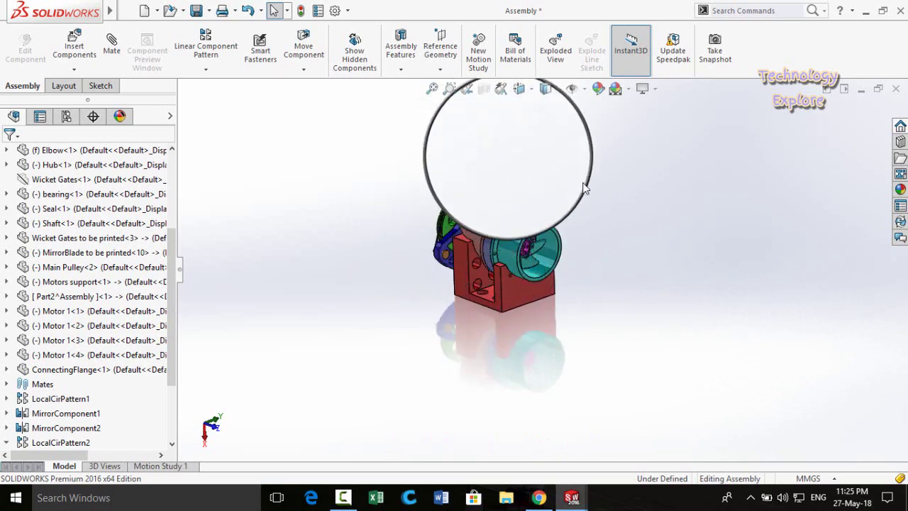
scroll(432, 198, "up", 5)
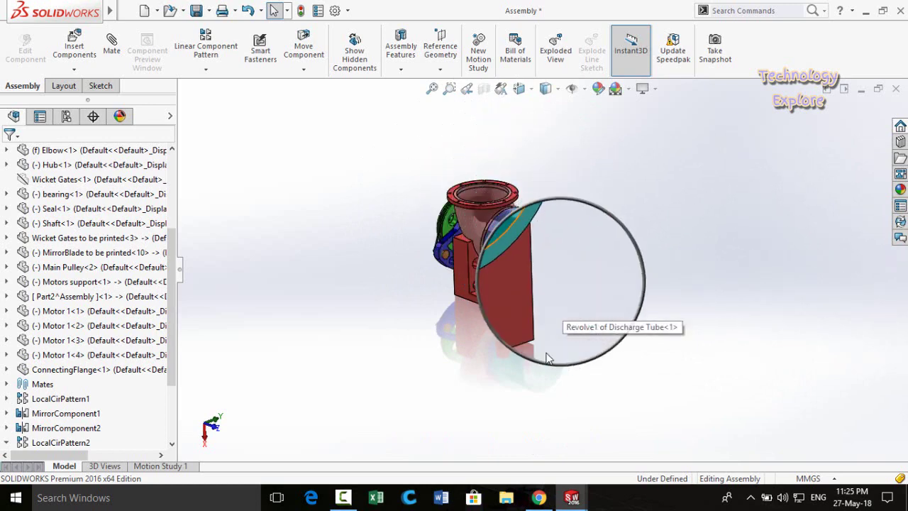
scroll(603, 274, "down", 3)
scroll(567, 252, "up", 3)
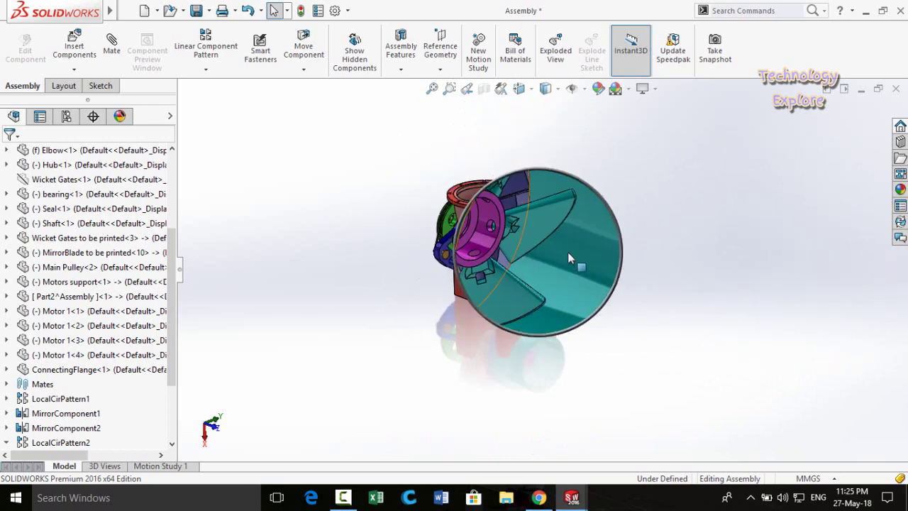
scroll(525, 247, "down", 3)
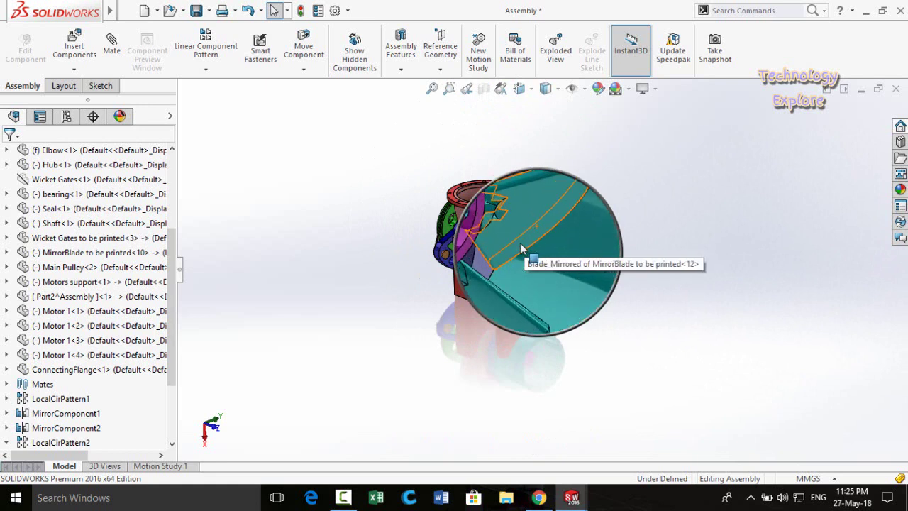
scroll(520, 247, "down", 3)
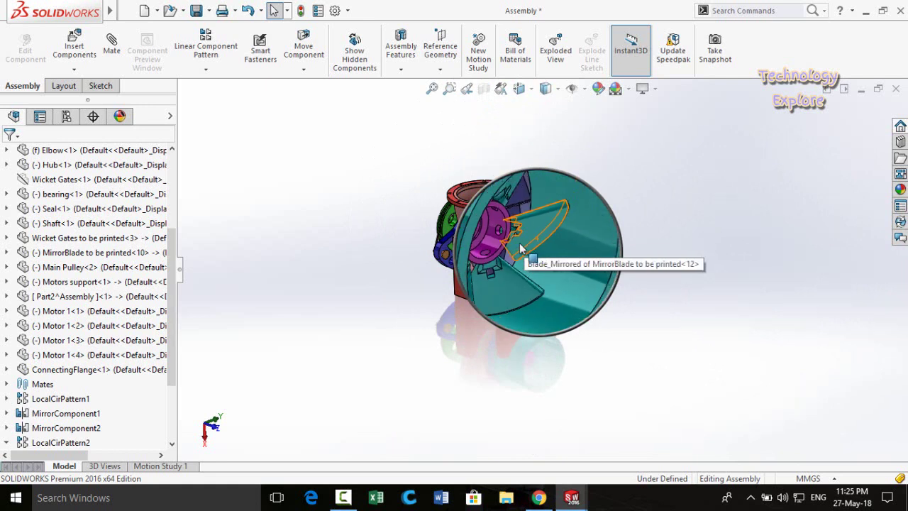
scroll(518, 244, "up", 3)
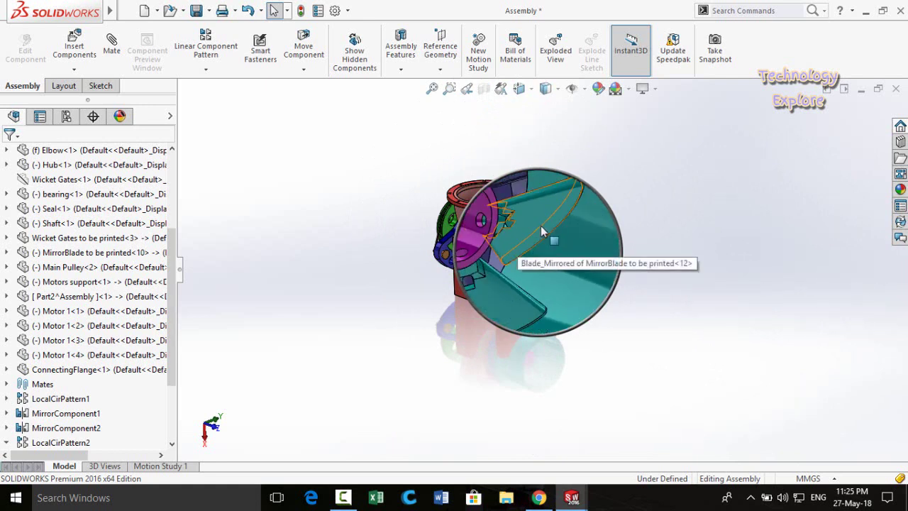
left_click(527, 227)
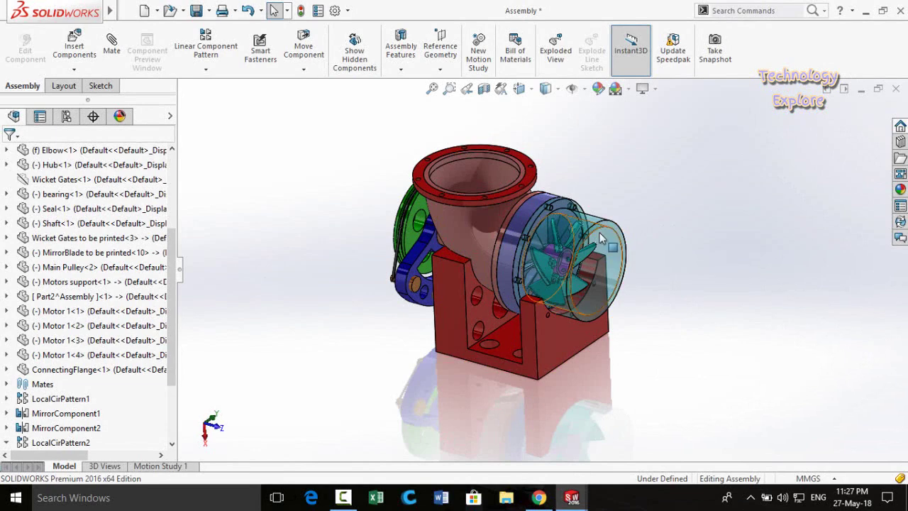
- Select a blade face through the transparent discharge tube, clear the selection, and select the transparent tube's face instead
left_click(543, 260)
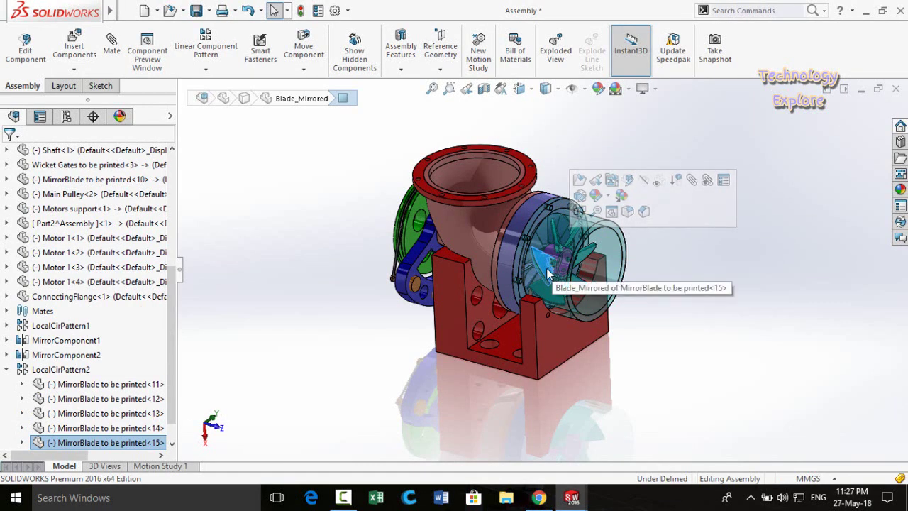
left_click(673, 288)
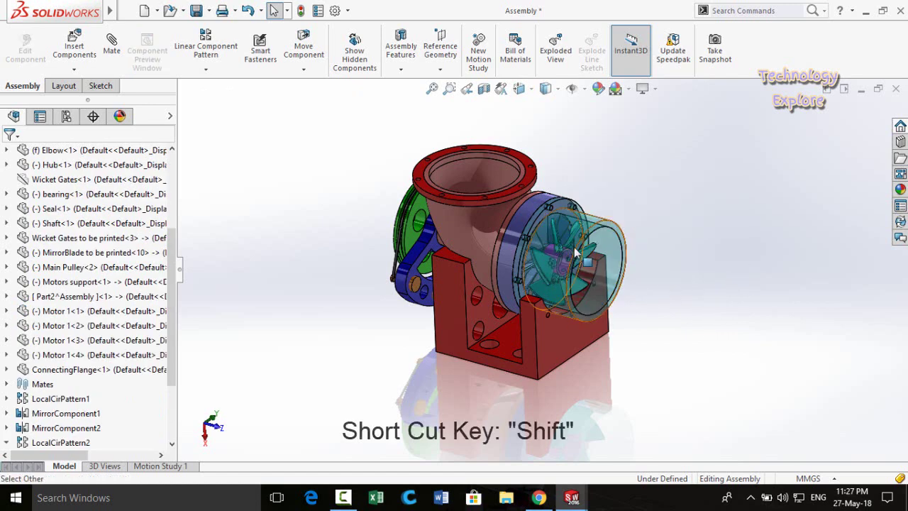
left_click(544, 245, "shift")
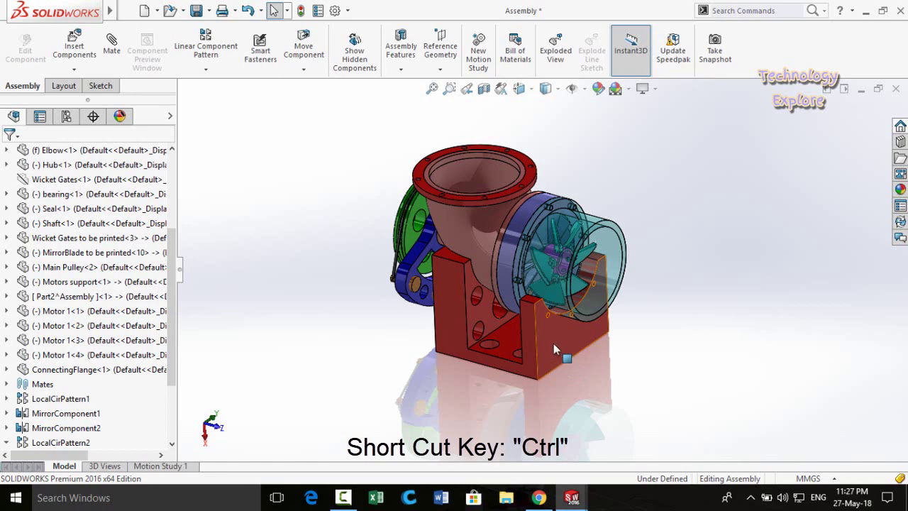
- Make a copy of the red support base and of the elbow, placing them on opposite sides of the assembly
left_click_drag(546, 336, 706, 320, "ctrl")
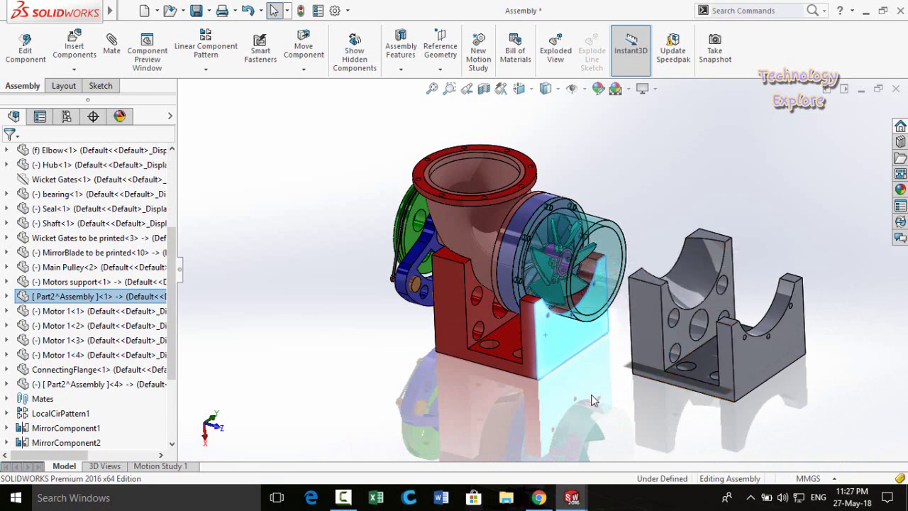
left_click(612, 385)
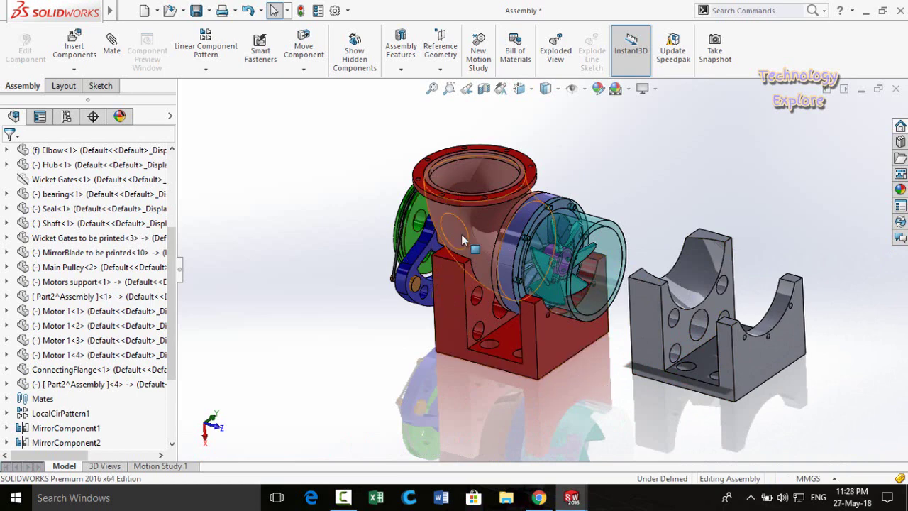
left_click_drag(431, 274, 311, 355)
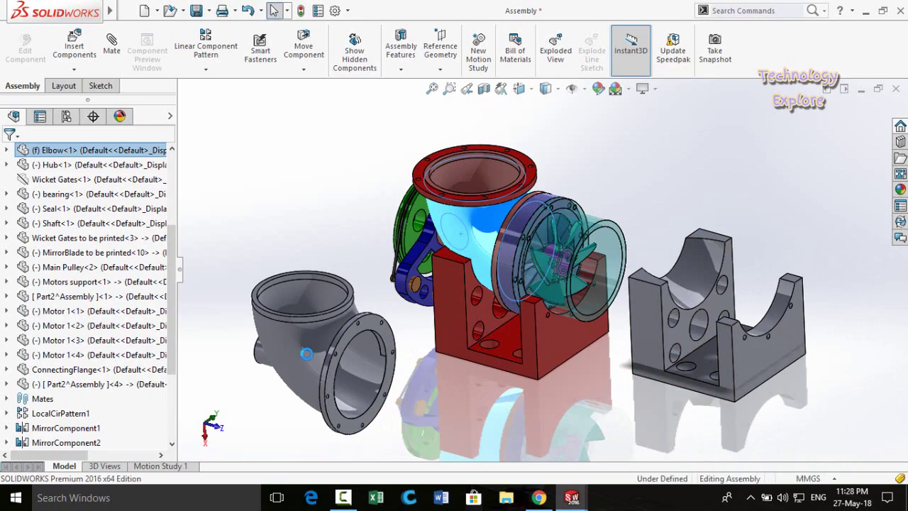
left_click(415, 430)
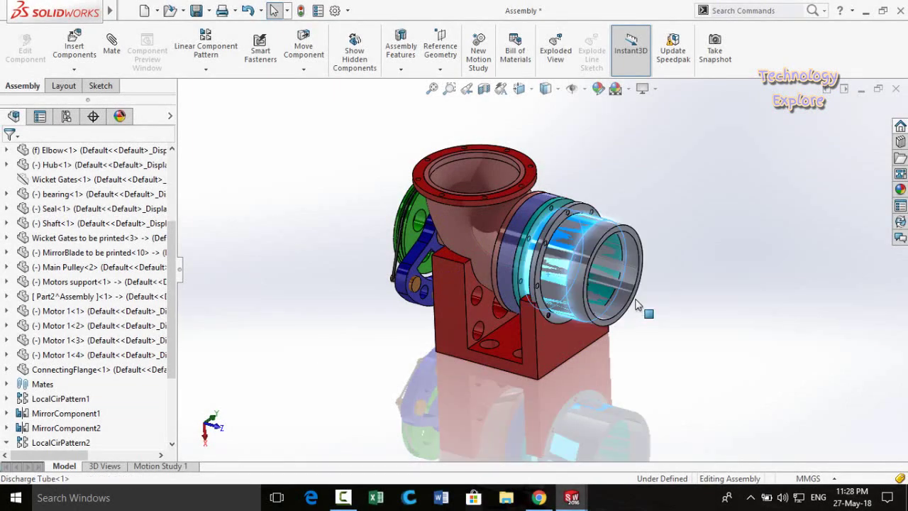
- Copy the discharge tube, place the copy beside the original, and move it slightly higher and farther away
left_click_drag(625, 284, 685, 275)
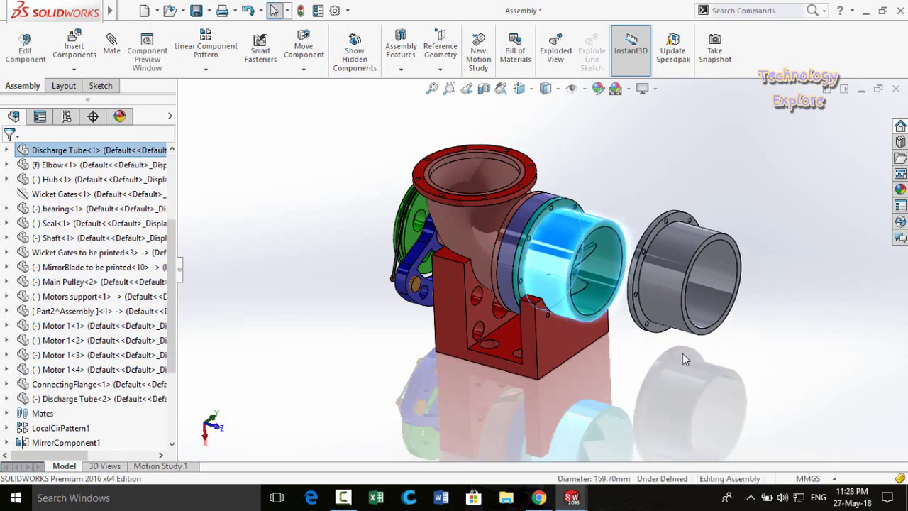
left_click(645, 349)
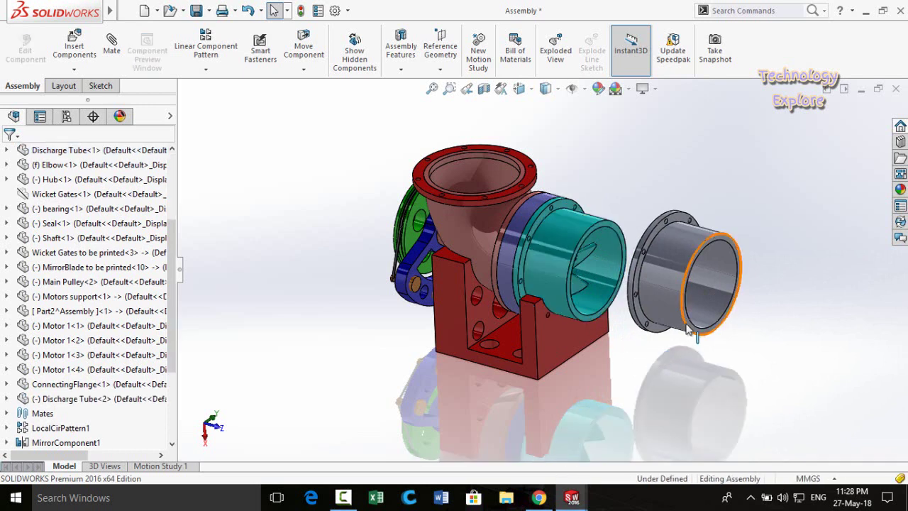
left_click_drag(664, 287, 675, 252)
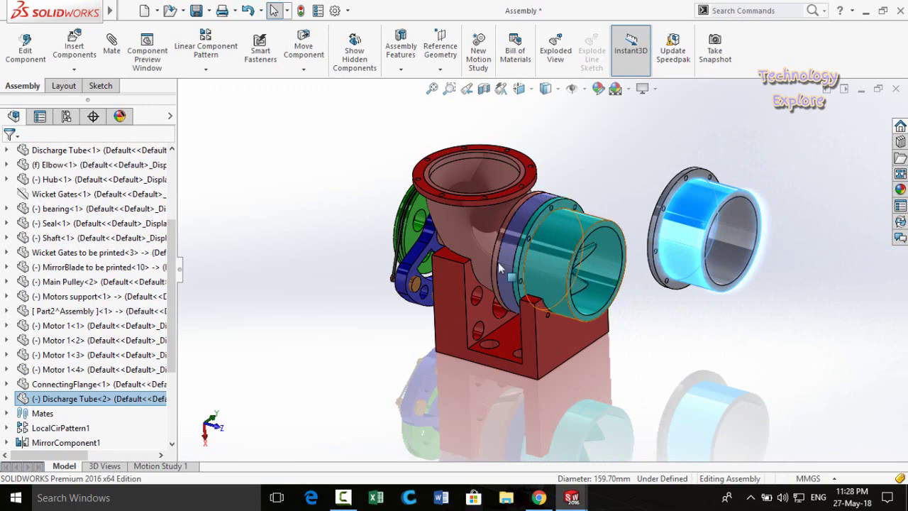
- Rotate the copied discharge tube in place so that its cylindrical side faces the view
left_click_drag(499, 268, 552, 327)
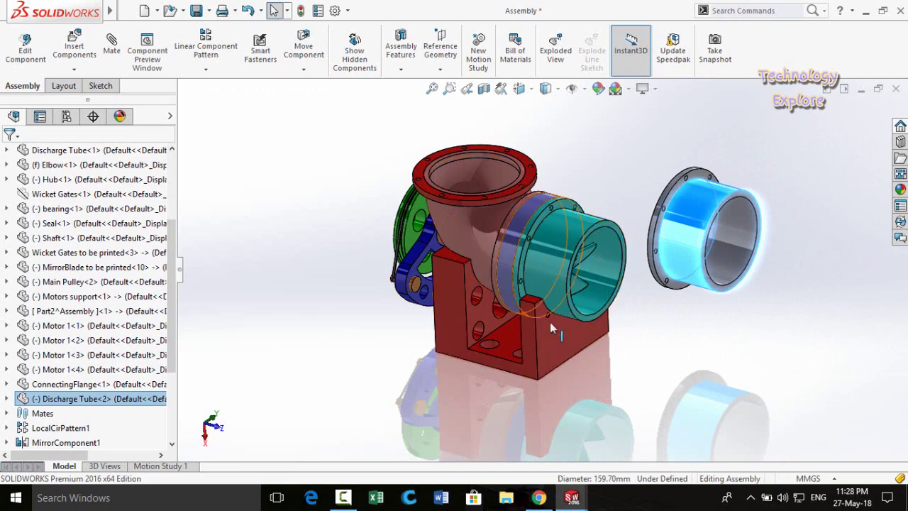
left_click_drag(677, 226, 693, 367)
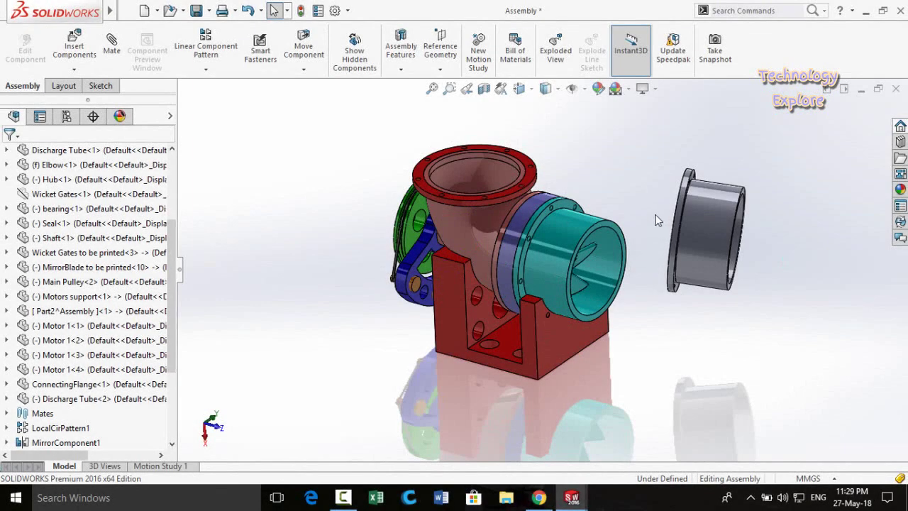
left_click(701, 235)
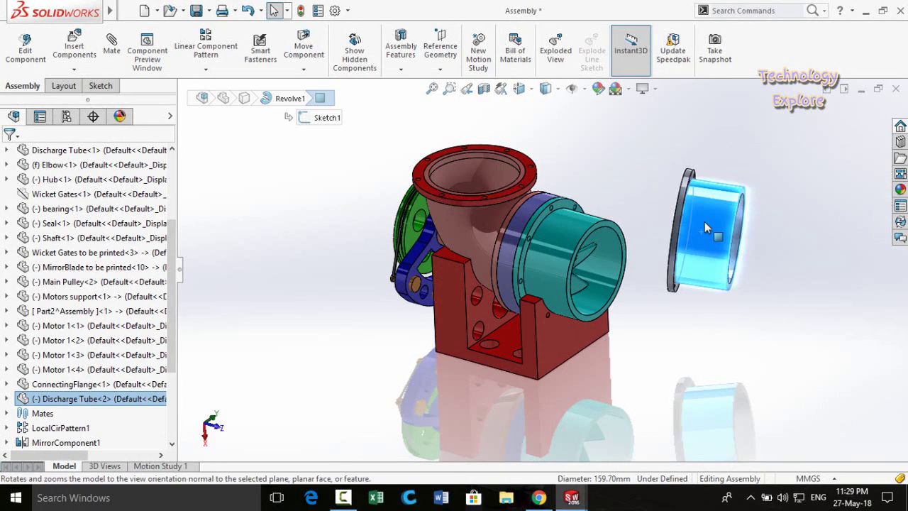
left_click(735, 348)
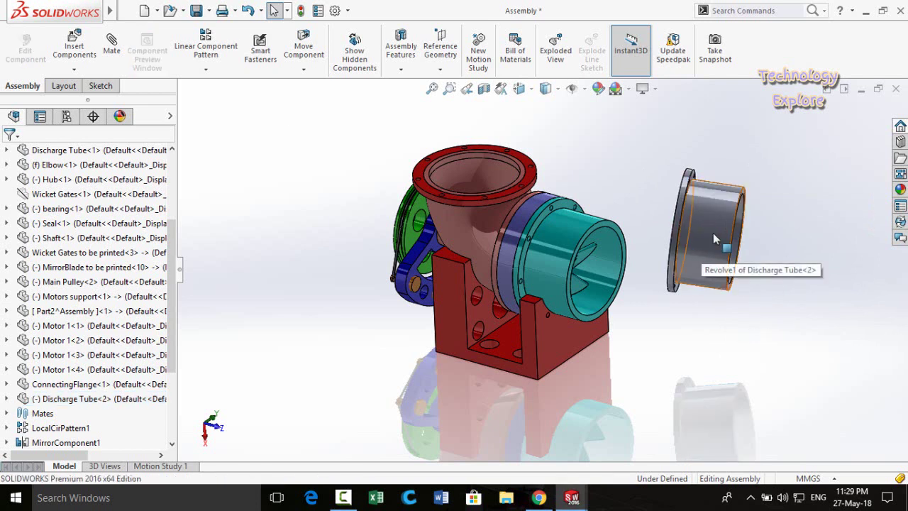
- Hide the copied discharge tube and show it again, repeating the toggle
key("Tab")
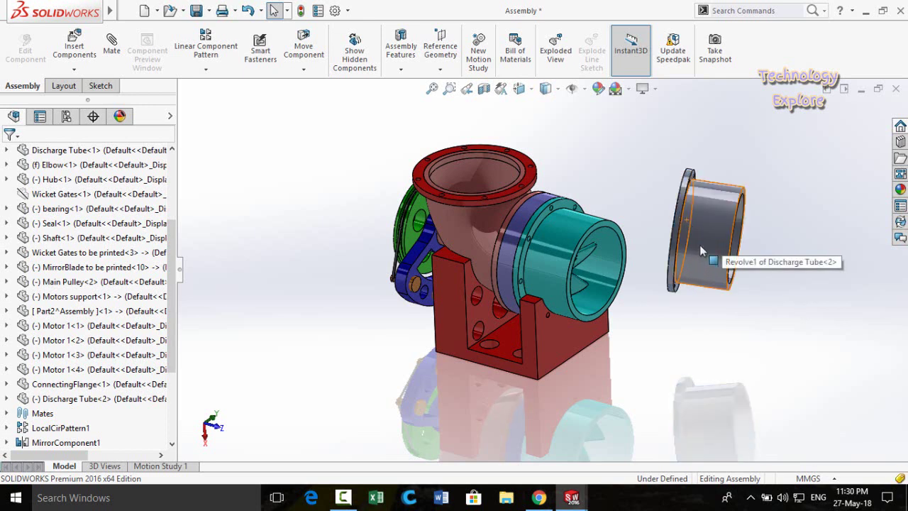
key("Tab")
key("shift+Tab")
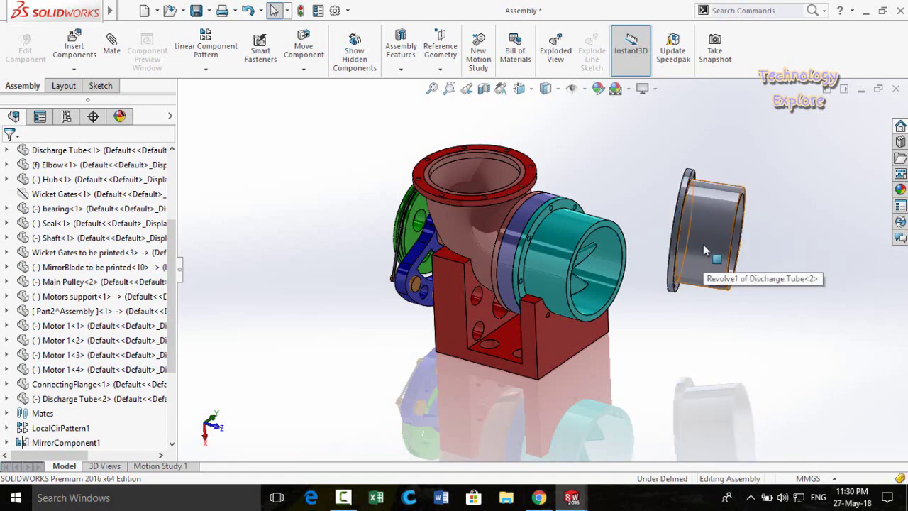
key("Tab")
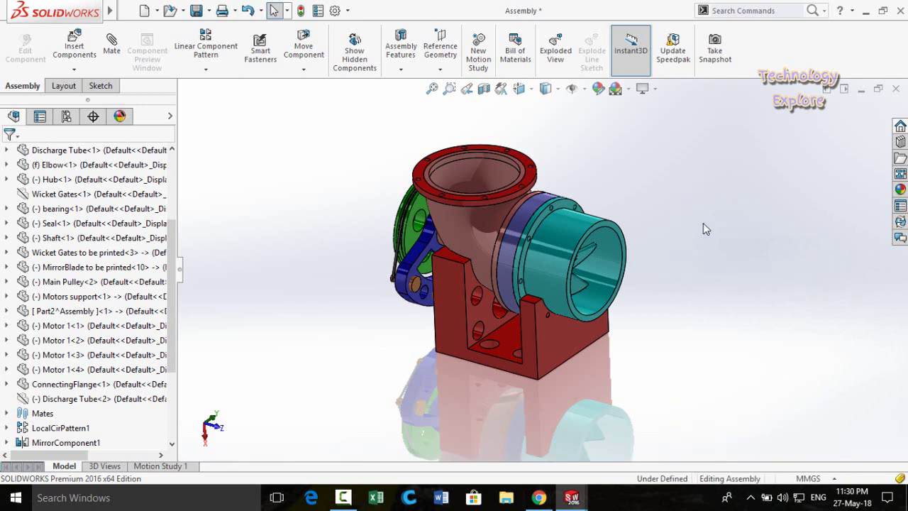
key("shift+Tab")
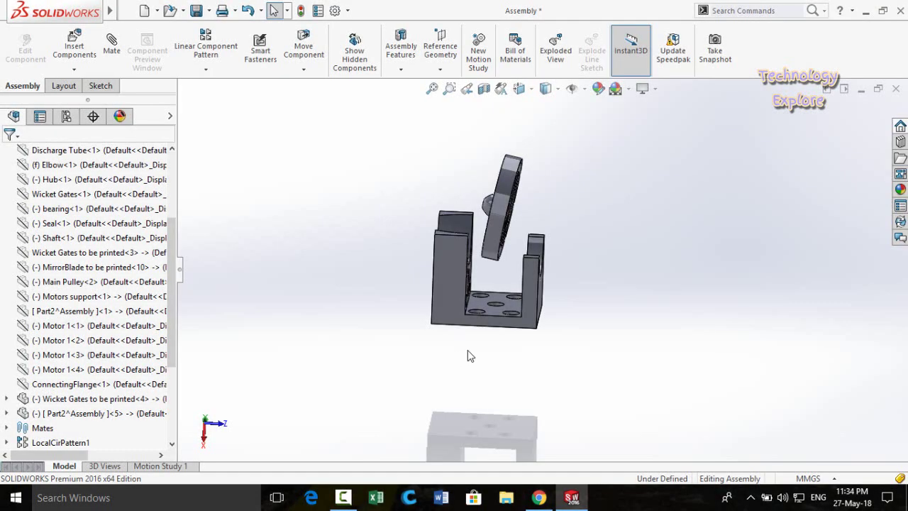
- Add a width mate between the support's two inner faces and the two flat faces of the wicket gates ring
middle_click_drag(512, 269, 497, 224)
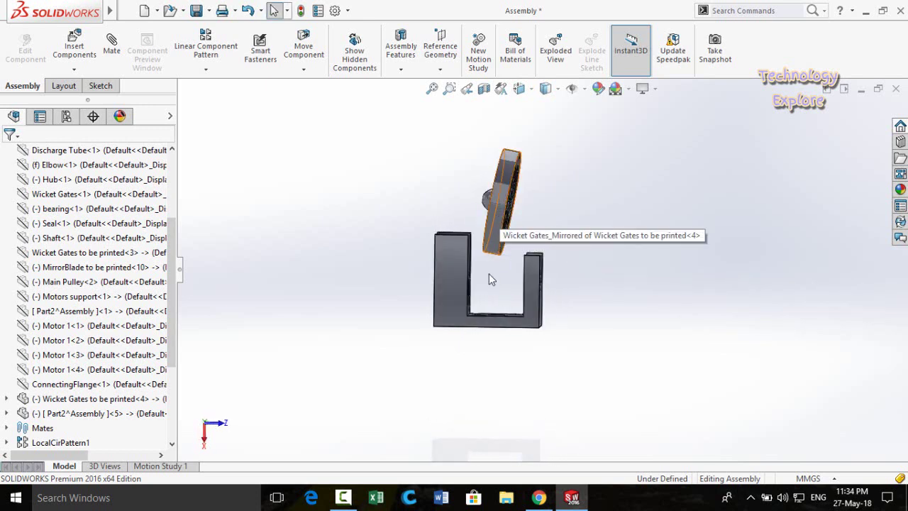
middle_click_drag(482, 293, 440, 312)
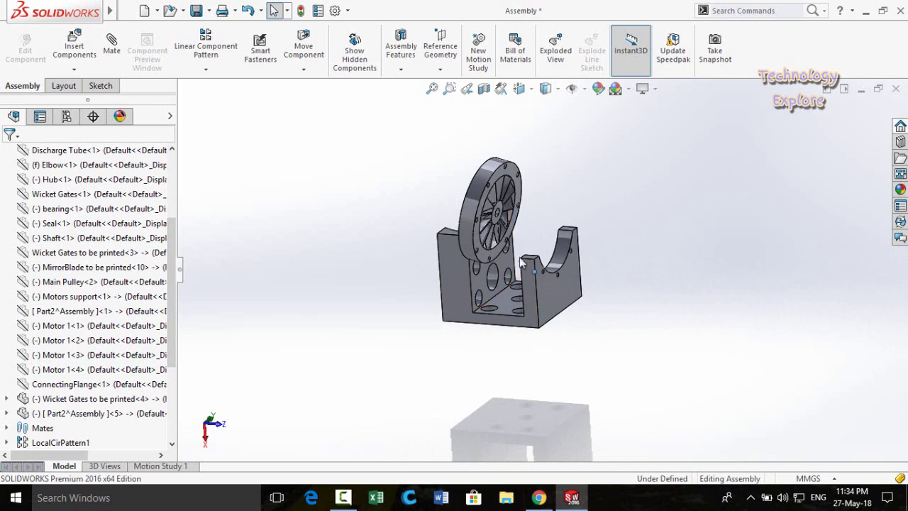
left_click(477, 282)
middle_click_drag(414, 382, 511, 333)
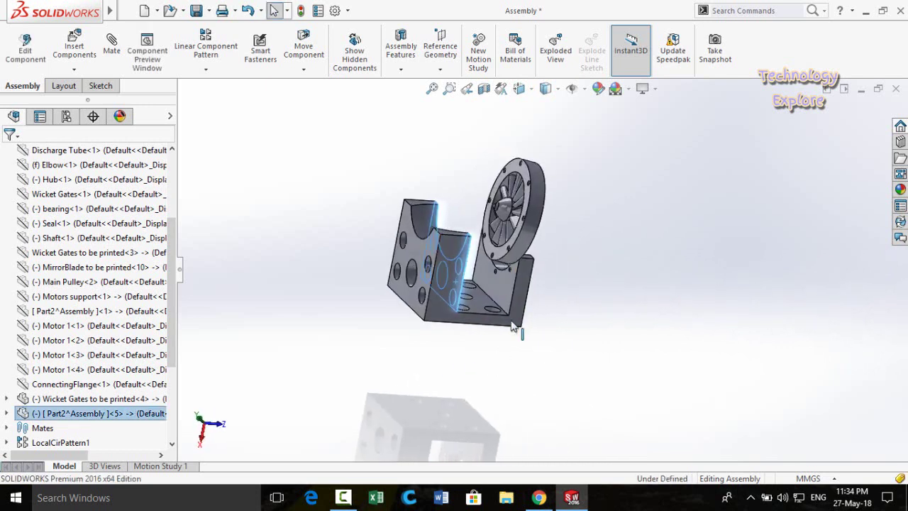
scroll(521, 185, "down", 2)
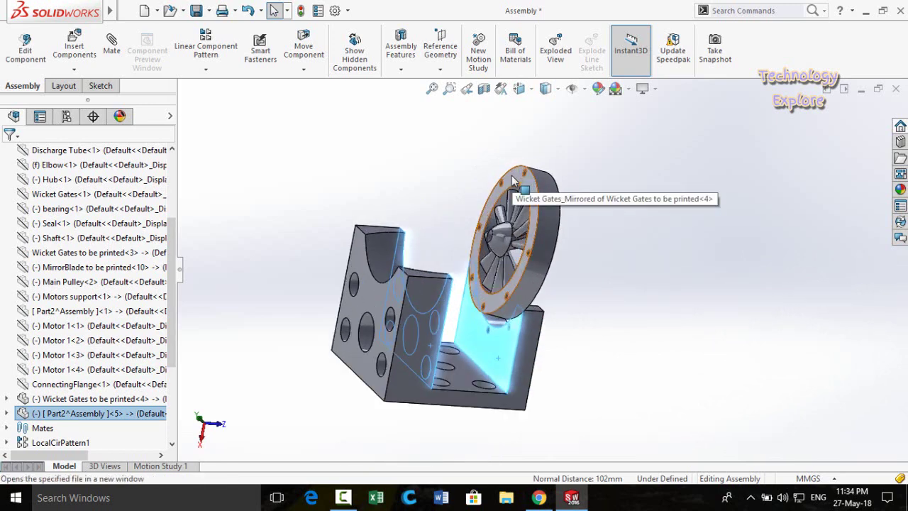
left_click(512, 179, "ctrl")
middle_click_drag(639, 255, 525, 206)
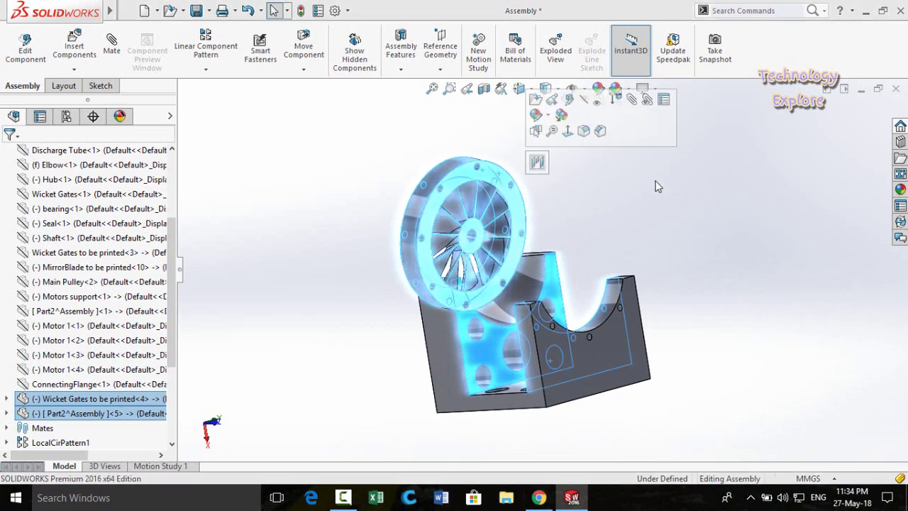
left_click(537, 162)
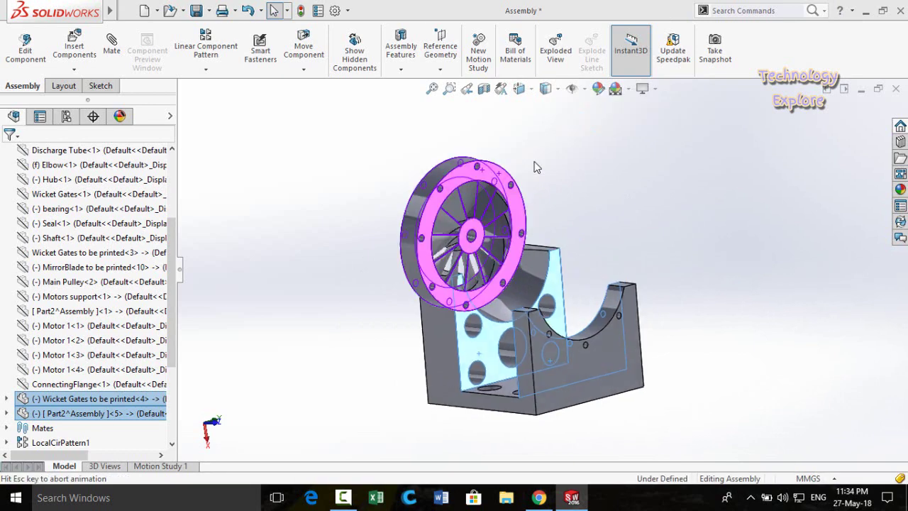
- Clear the selection and examine the wicket gates ring's position between the support's two walls from the side
left_click_drag(610, 249, 633, 231)
key("Escape")
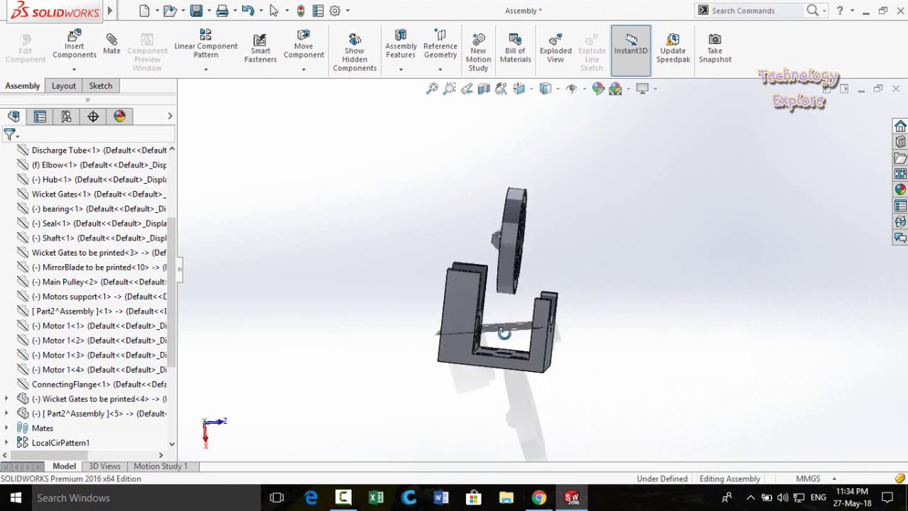
mouse_move(523, 328)
middle_mouse_down()
mouse_move(503, 320)
mouse_move(540, 312)
mouse_move(516, 303)
mouse_move(518, 314)
middle_mouse_up()
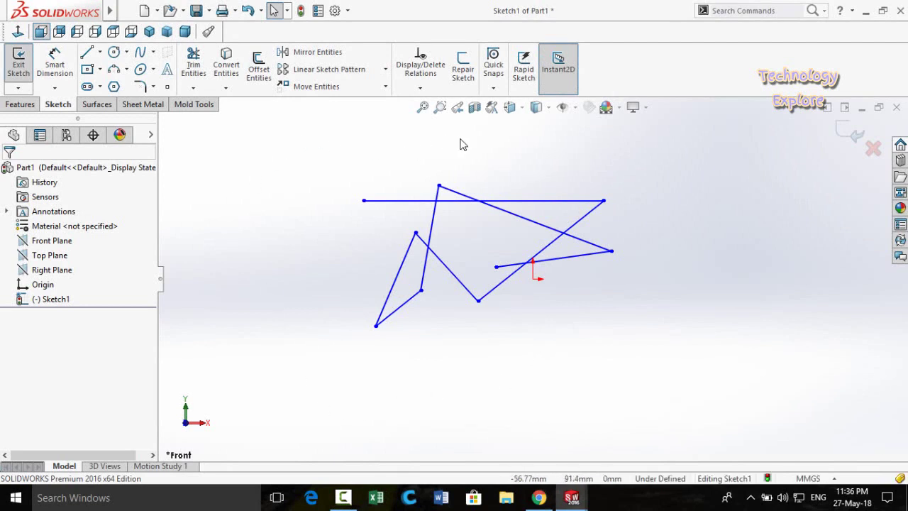
- Power trim the horizontal line's overhanging end and its long segment beyond the crossing with the sloping line
left_click(193, 64)
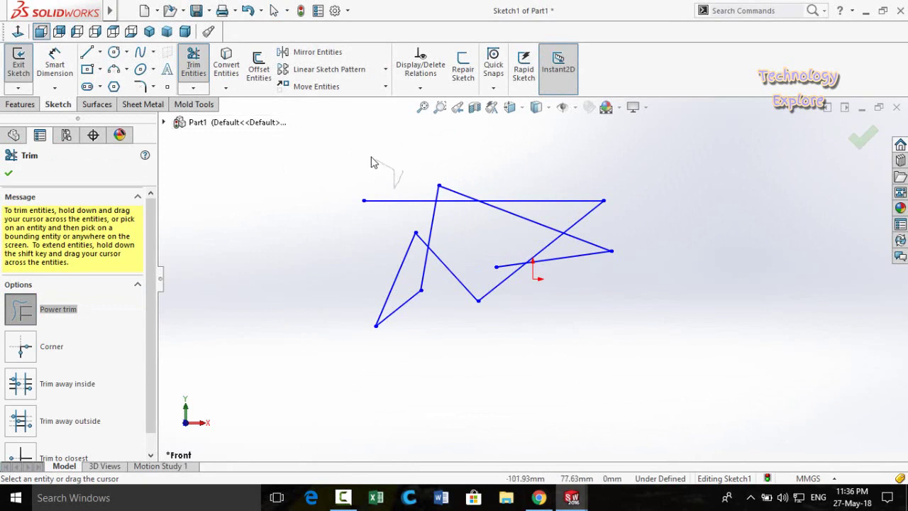
mouse_move(370, 153)
left_mouse_down()
mouse_move(391, 191)
mouse_move(350, 239)
left_mouse_up()
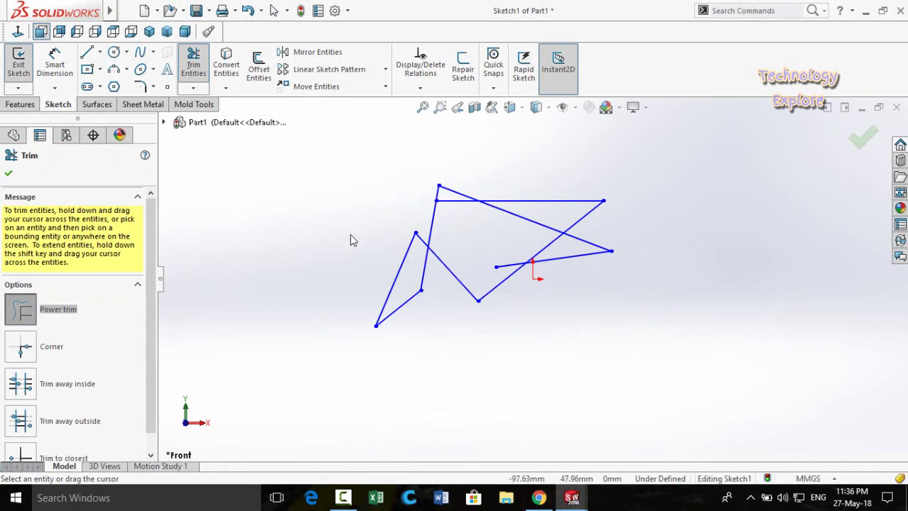
mouse_move(520, 180)
left_mouse_down()
mouse_move(571, 203)
mouse_move(526, 191)
left_mouse_up()
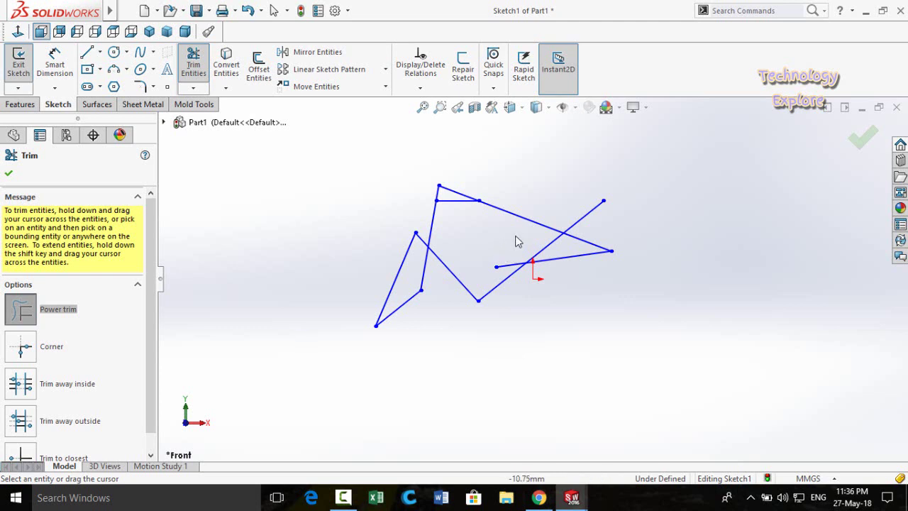
- Extend the short line near the origin, the lower short diagonal and the trimmed horizontal line to the next crossing sketch lines using Power trim
left_click_drag(516, 239, 501, 275, "shift")
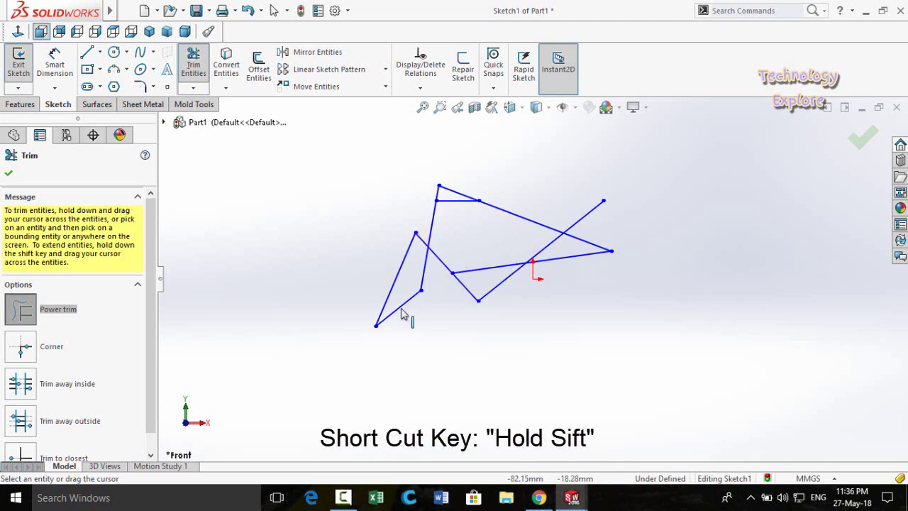
mouse_move(405, 315)
left_mouse_down("shift")
mouse_move(405, 300)
mouse_move(407, 310)
mouse_move(436, 284)
mouse_move(450, 308)
mouse_move(434, 273)
left_mouse_up("shift")
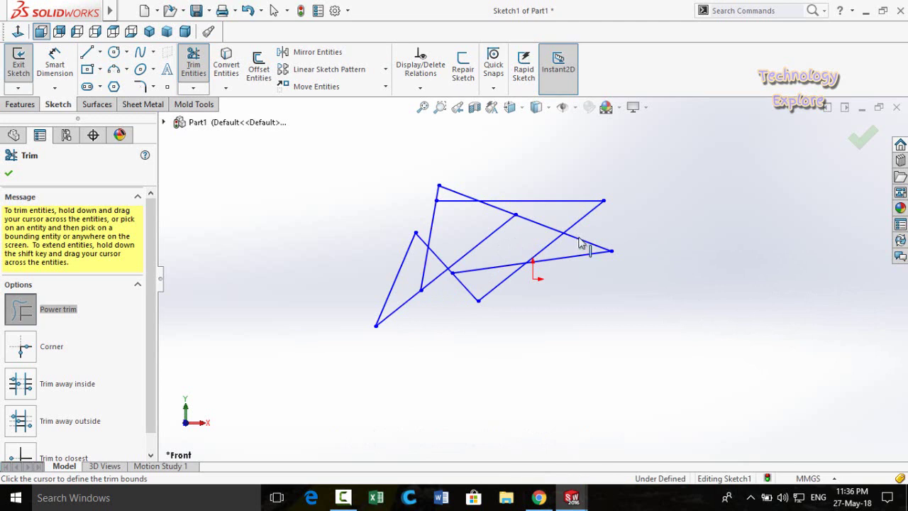
left_click_drag(466, 233, 496, 252, "shift")
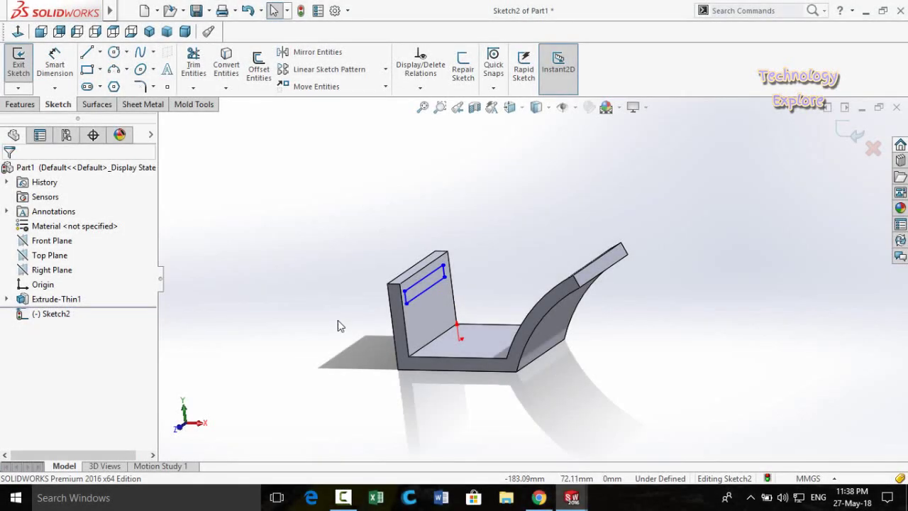
- Extrude the rectangle sketched on the upright wall up to the inner face of the opposite curved wall, using Up To Surface with merged result
middle_click_drag(338, 319, 328, 303)
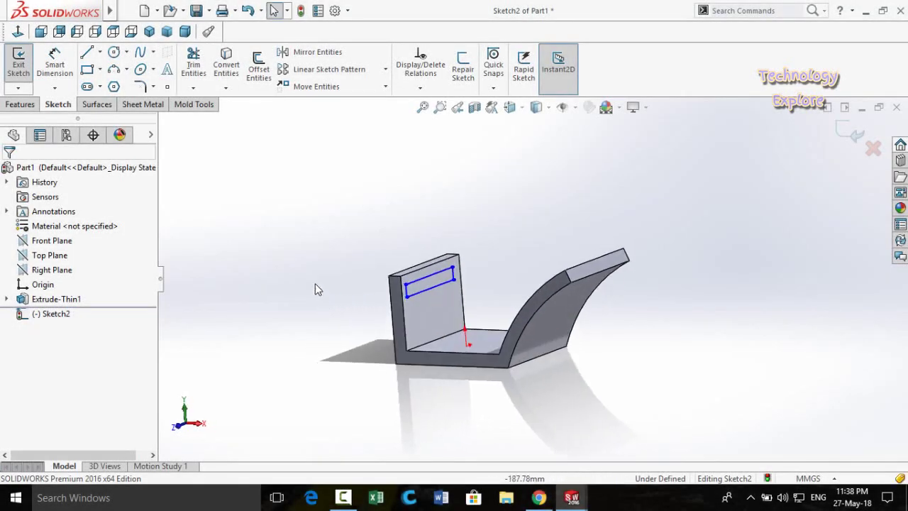
mouse_move(440, 366)
middle_mouse_down()
mouse_move(355, 319)
mouse_move(429, 286)
mouse_move(371, 310)
mouse_move(626, 312)
middle_mouse_up()
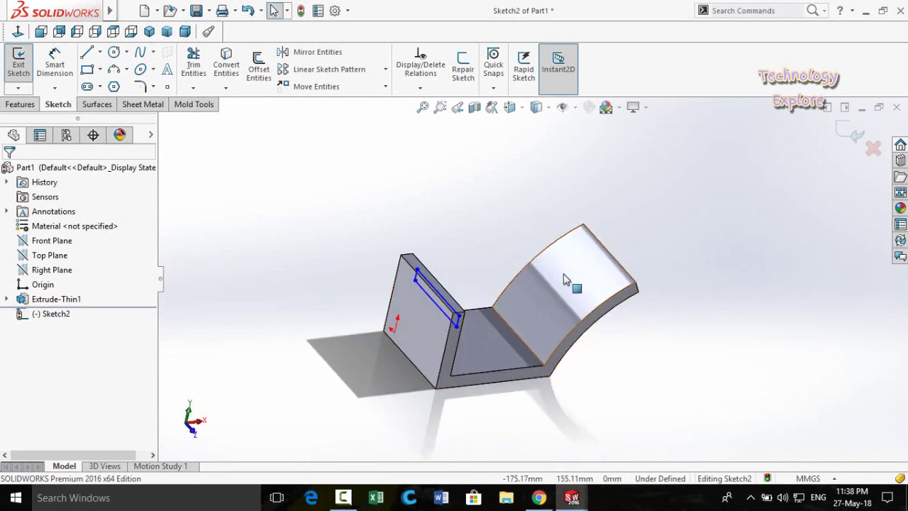
middle_click_drag(500, 259, 304, 199)
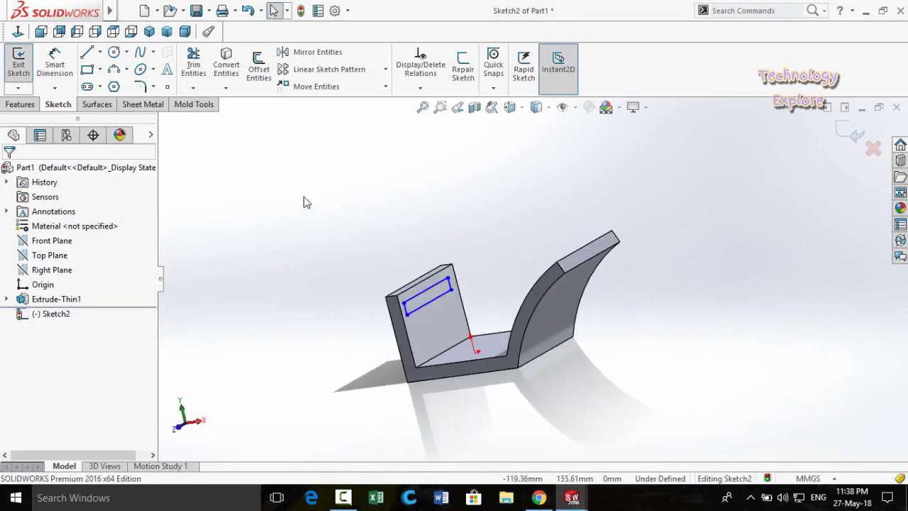
left_click(21, 107)
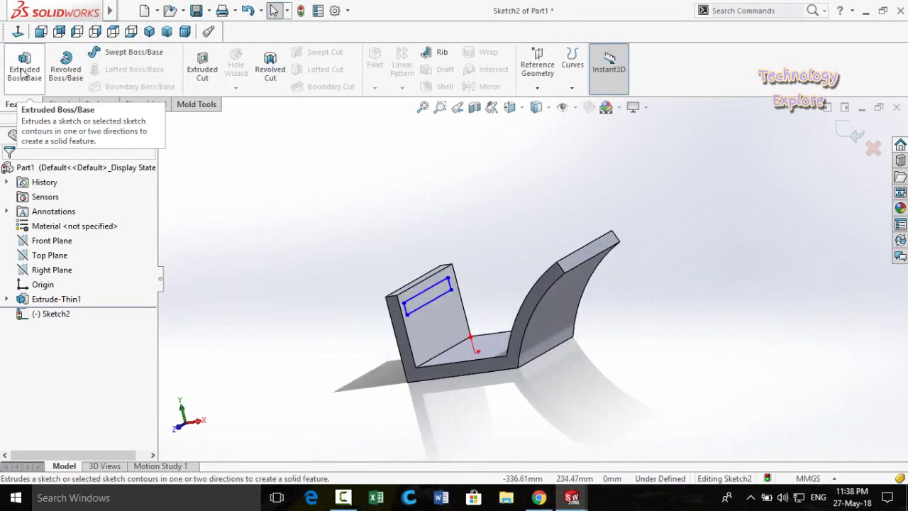
left_click(23, 75)
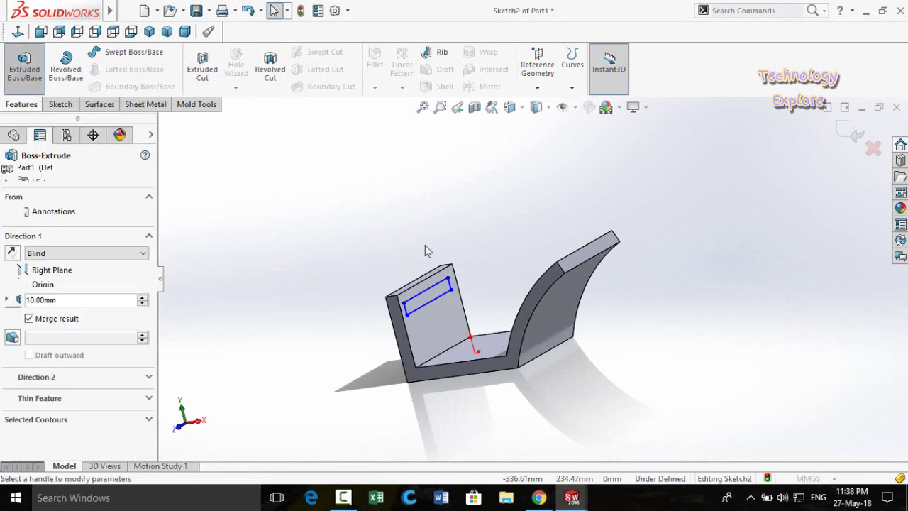
middle_click_drag(452, 225, 559, 283)
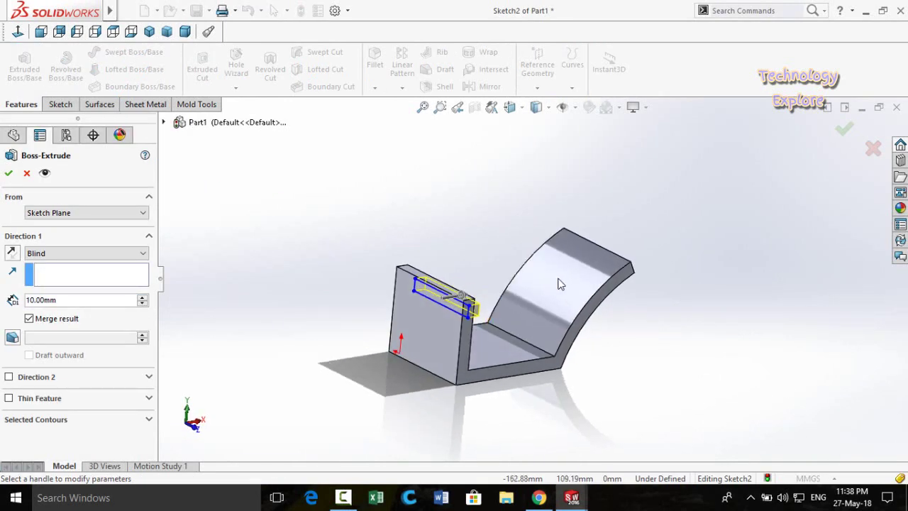
left_click(561, 284)
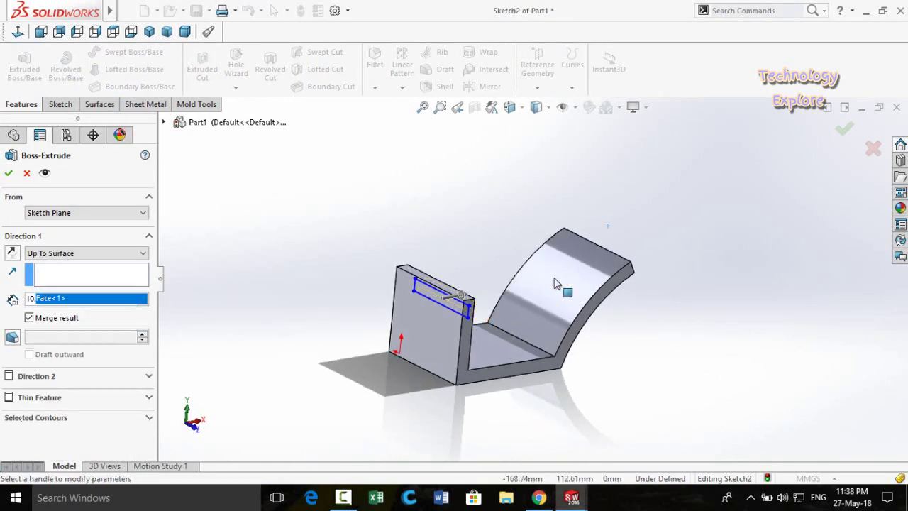
middle_click_drag(679, 324, 626, 256)
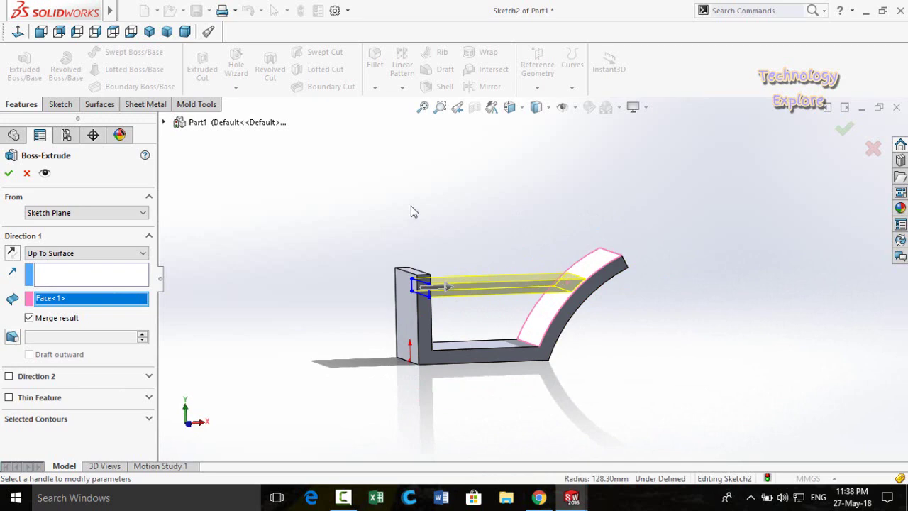
left_click(9, 174)
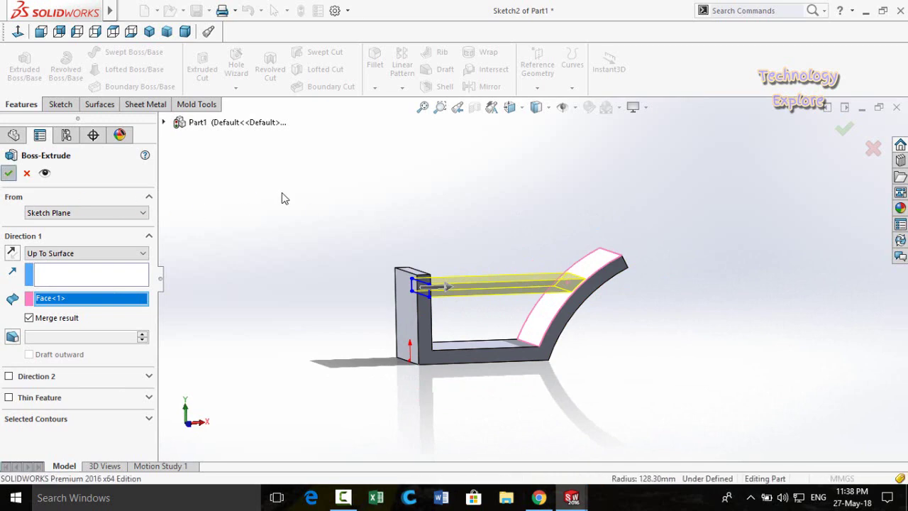
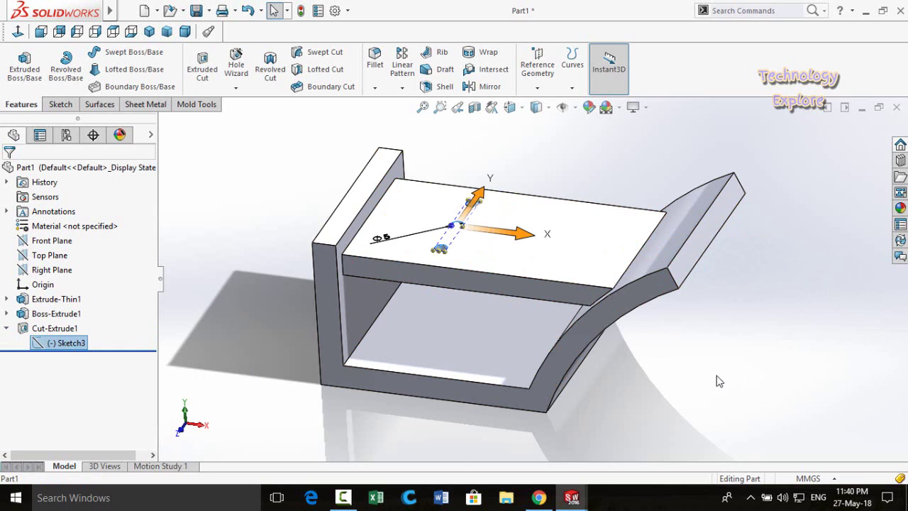
- Create a derived sketch of the three-hole Sketch3 on the flat end face of the curved wall
left_click(682, 261)
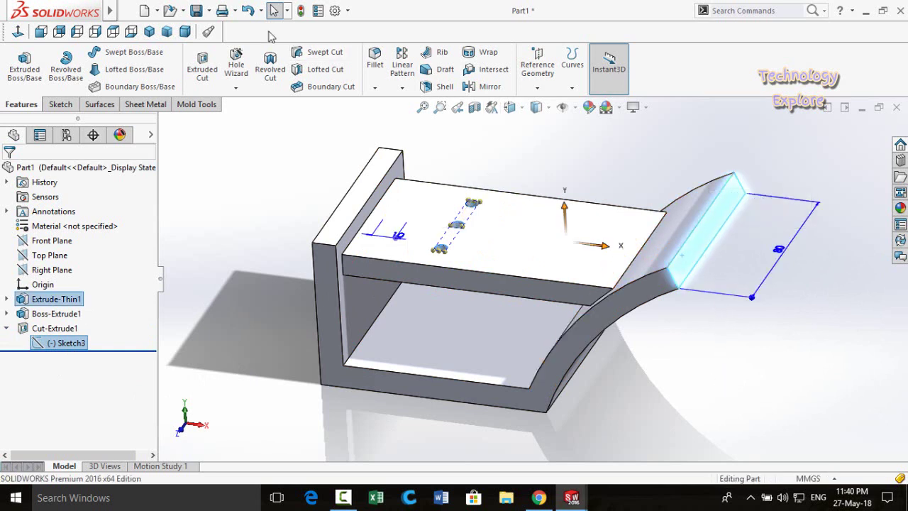
left_click(177, 11)
mouse_move(205, 11)
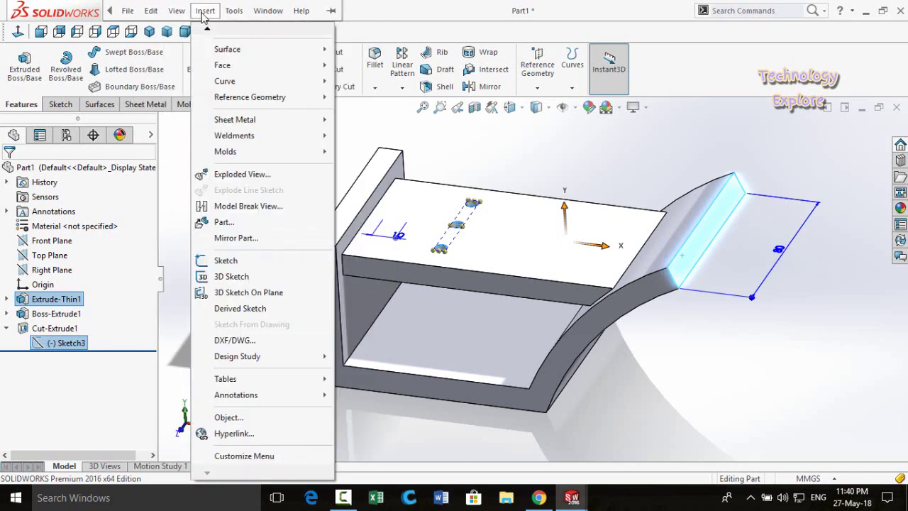
left_click(245, 309)
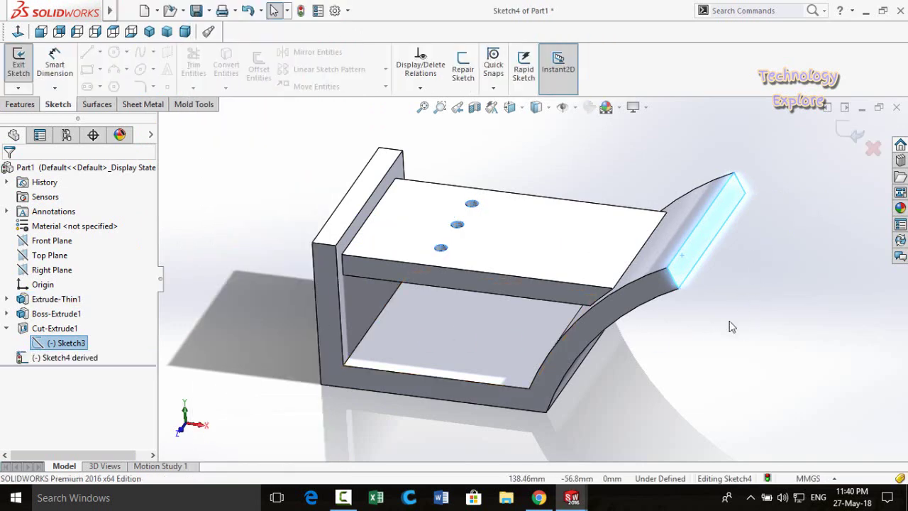
- Move the derived sketch's three circles by the middle circle's center onto the curved wall's flat end face
middle_click_drag(732, 326, 697, 293)
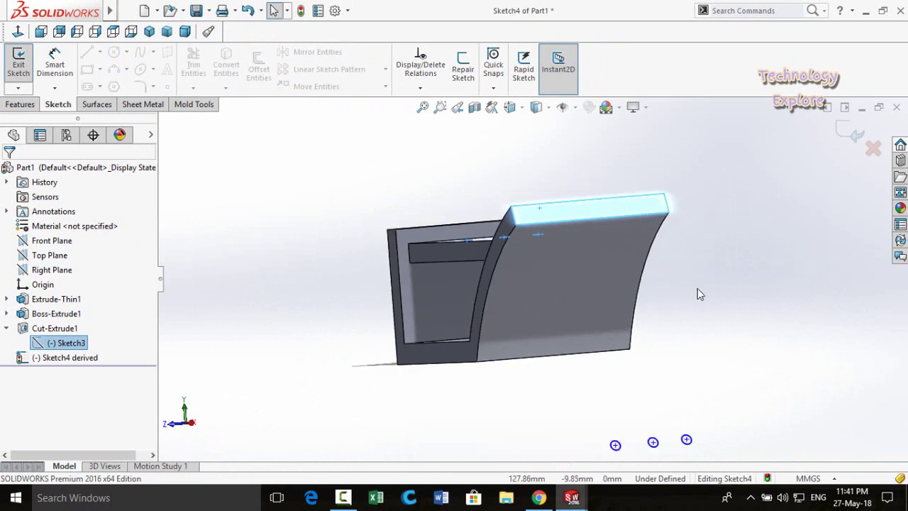
scroll(639, 333, "up", 3)
scroll(614, 308, "down", 3)
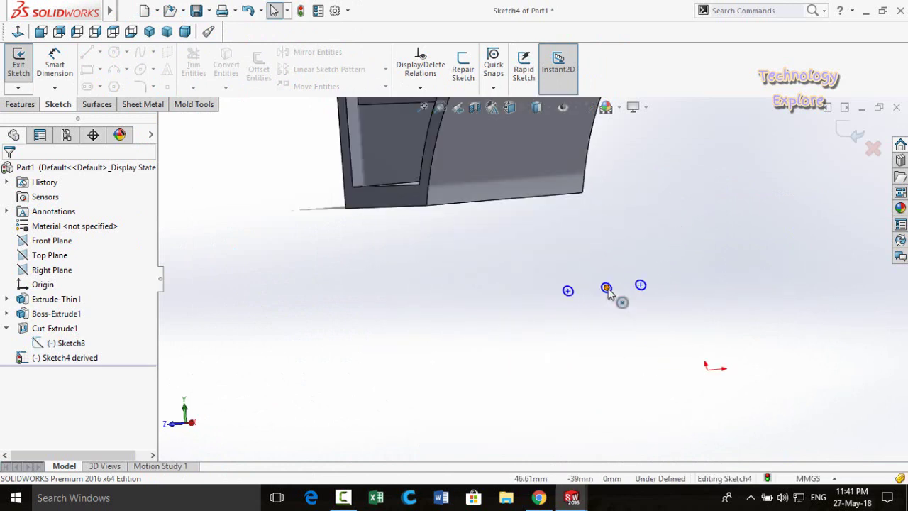
left_click(606, 288)
scroll(588, 213, "up", 3)
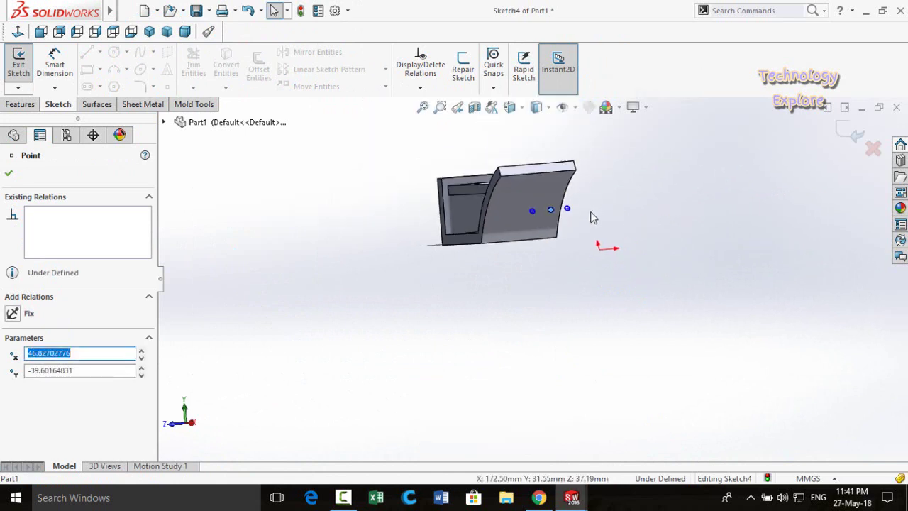
scroll(549, 179, "down", 3)
scroll(511, 249, "down", 2)
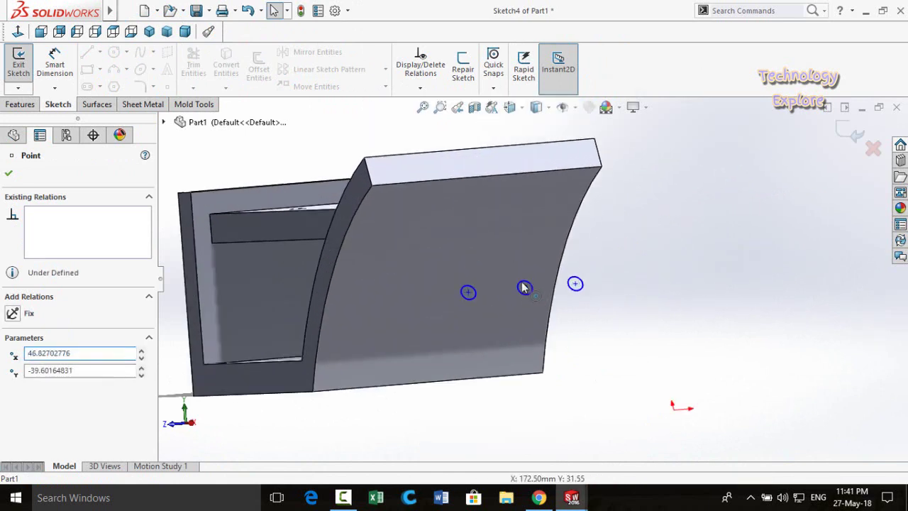
left_click_drag(524, 290, 483, 163)
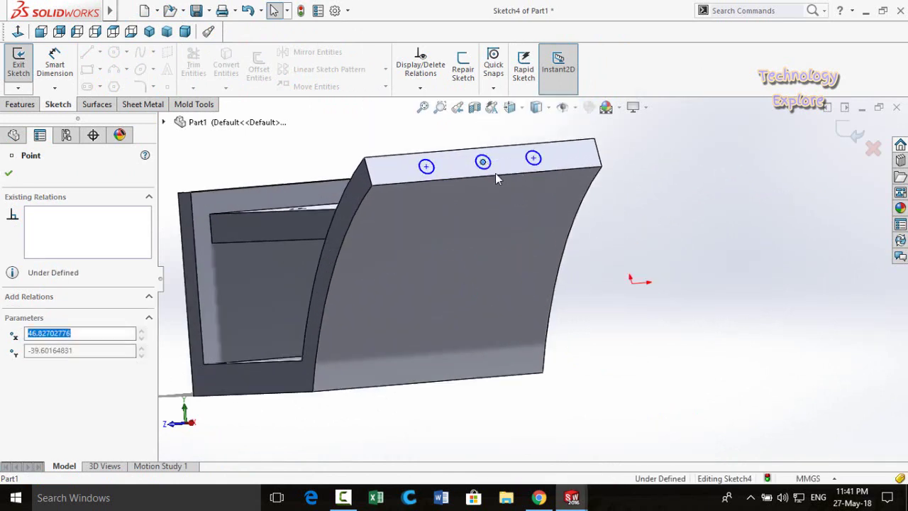
left_click(742, 253)
- Cut-extrude the three derived circles into the curved wall's end face, with a blind depth of 32 mm and reversed direction
scroll(567, 206, "up", 3)
middle_click_drag(567, 205, 454, 197)
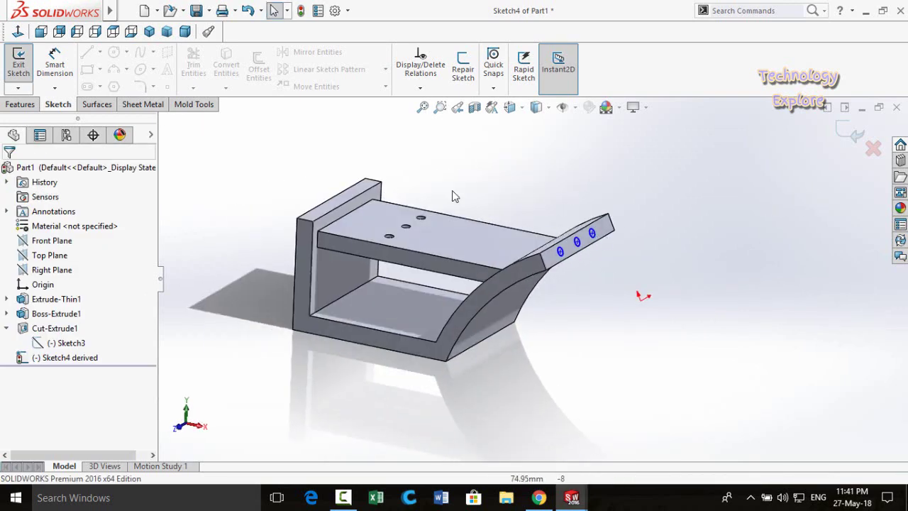
left_click(21, 104)
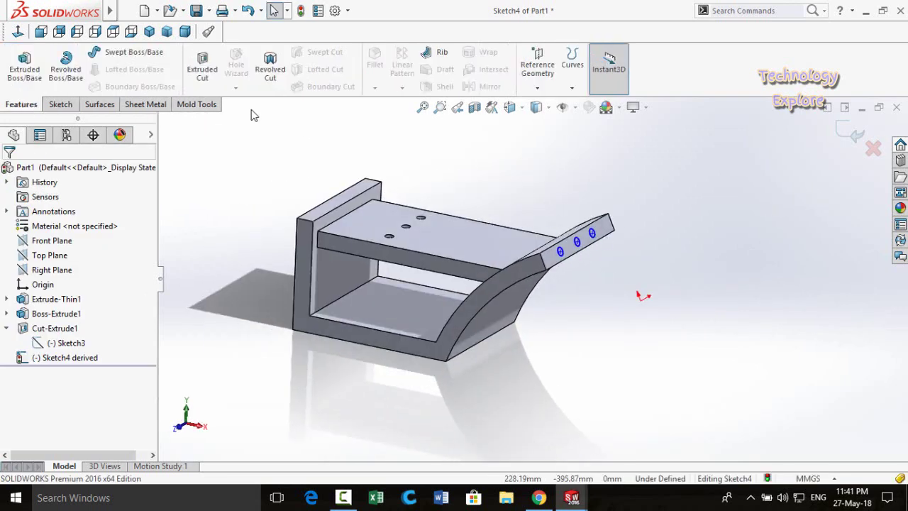
left_click(200, 73)
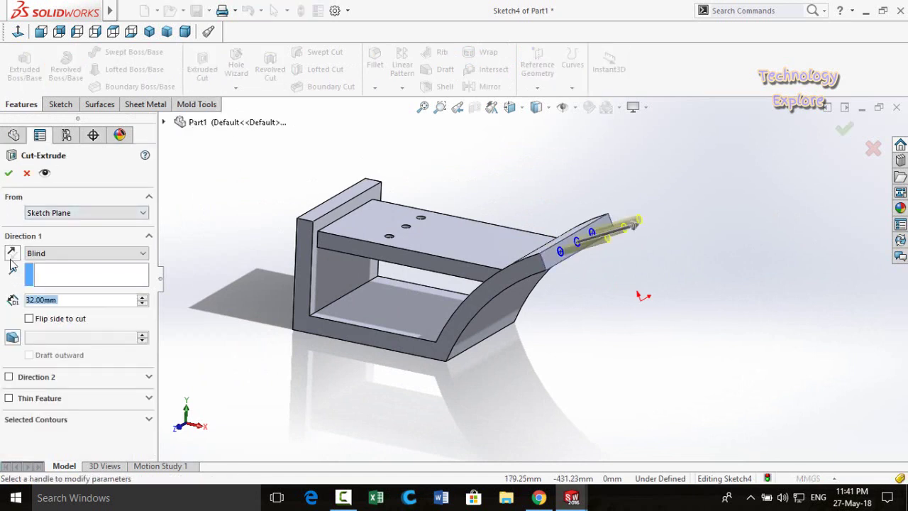
left_click(12, 256)
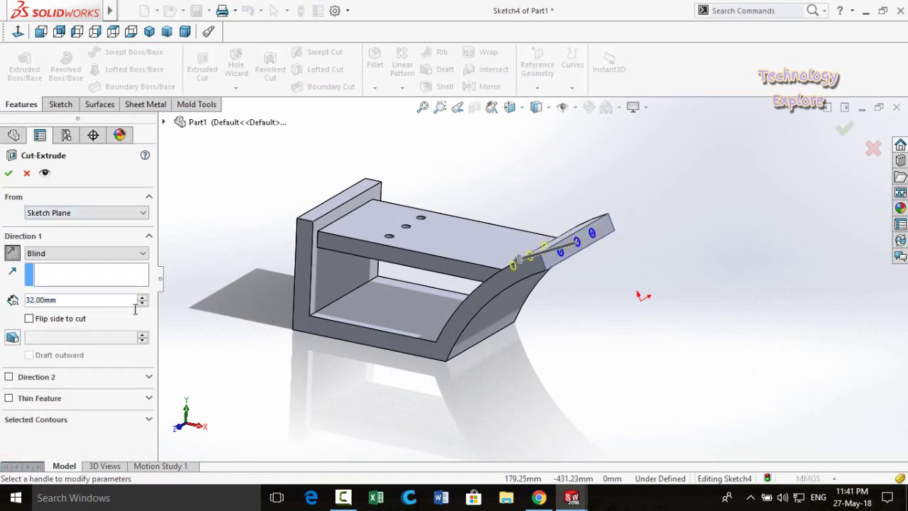
left_click(9, 174)
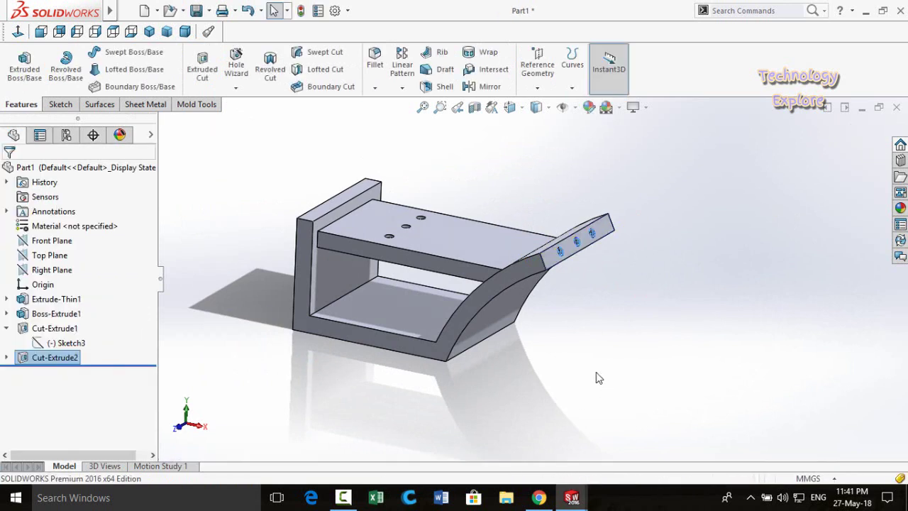
- Edit Sketch3 under Cut-Extrude1, delete its middle circle on the top plate, and exit the sketch
left_click(597, 351)
middle_click_drag(609, 304, 404, 220)
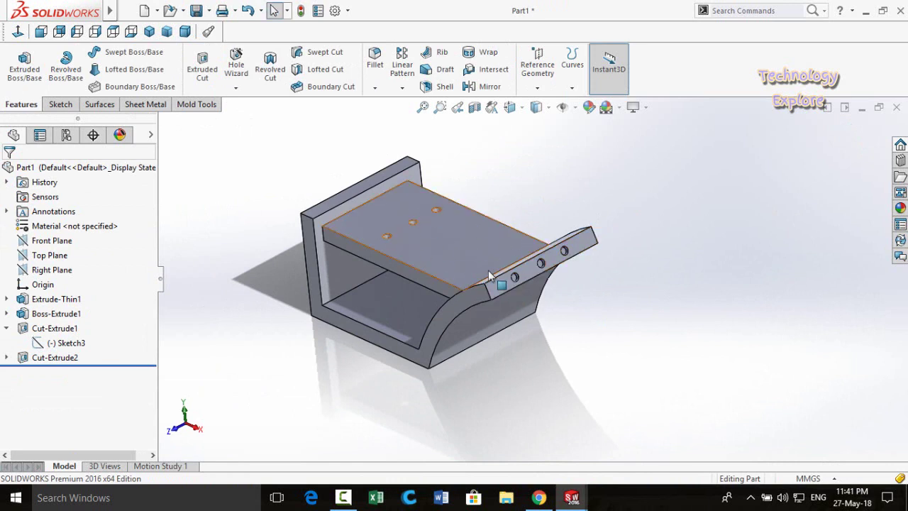
mouse_move(408, 237)
middle_mouse_down()
mouse_move(398, 256)
mouse_move(410, 232)
middle_mouse_up()
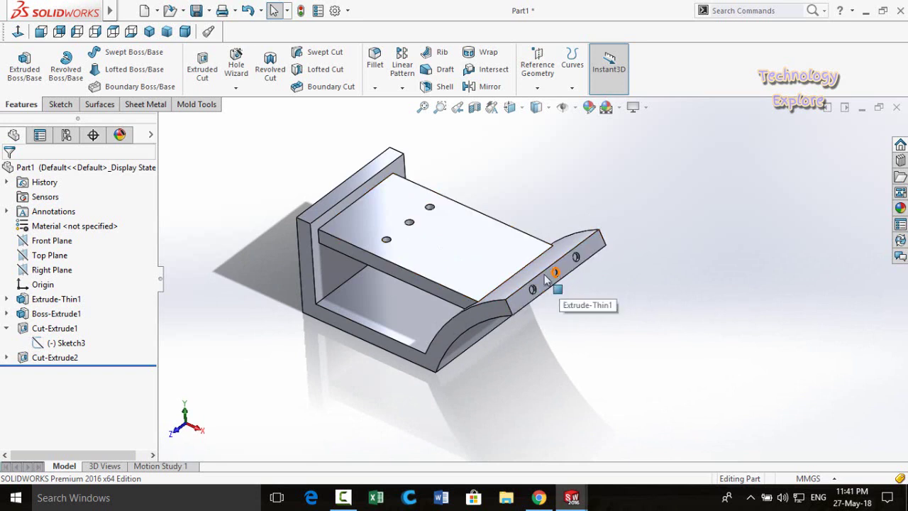
left_click(62, 343)
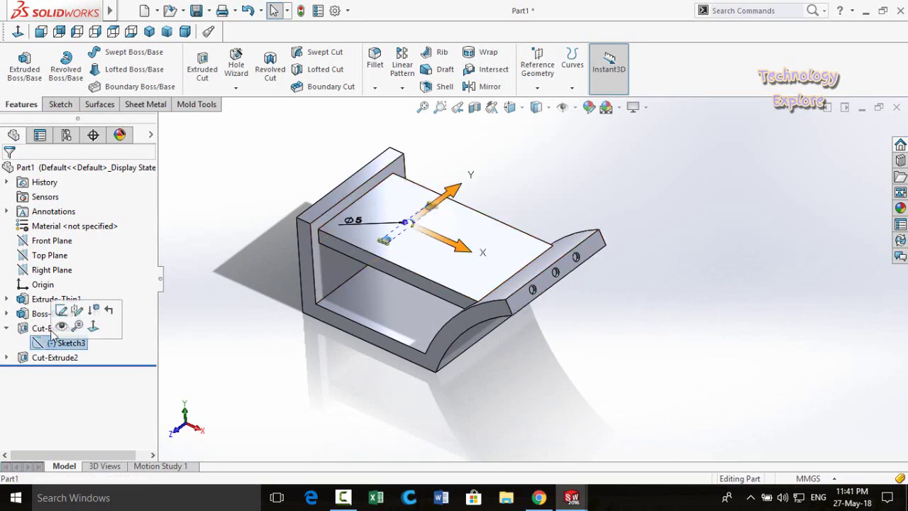
left_click(62, 312)
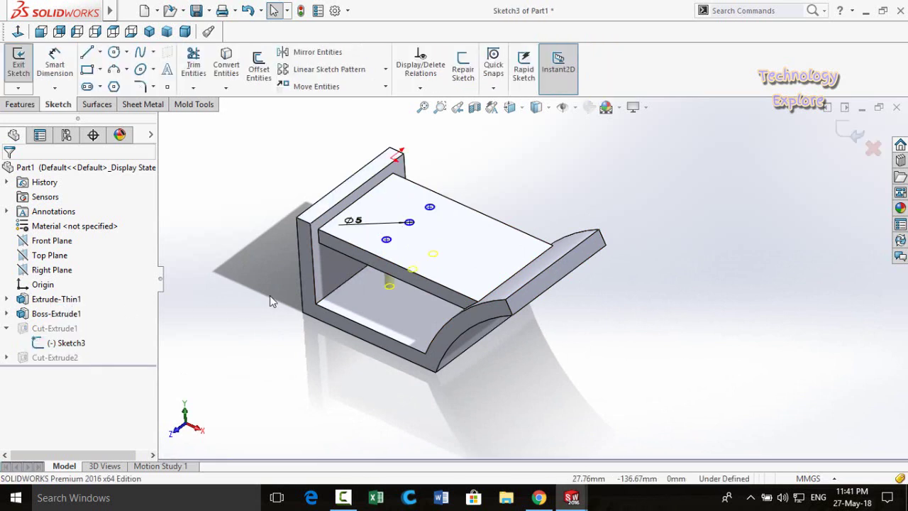
left_click(409, 223)
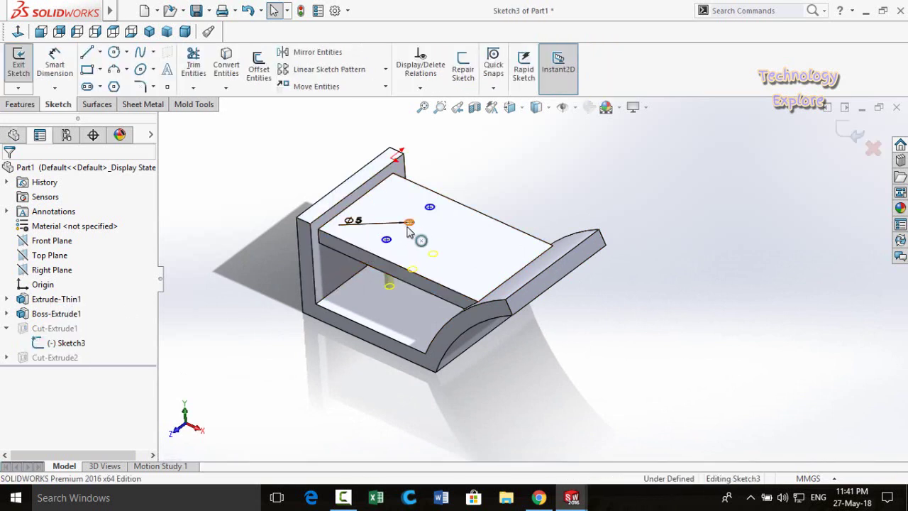
left_click(466, 249)
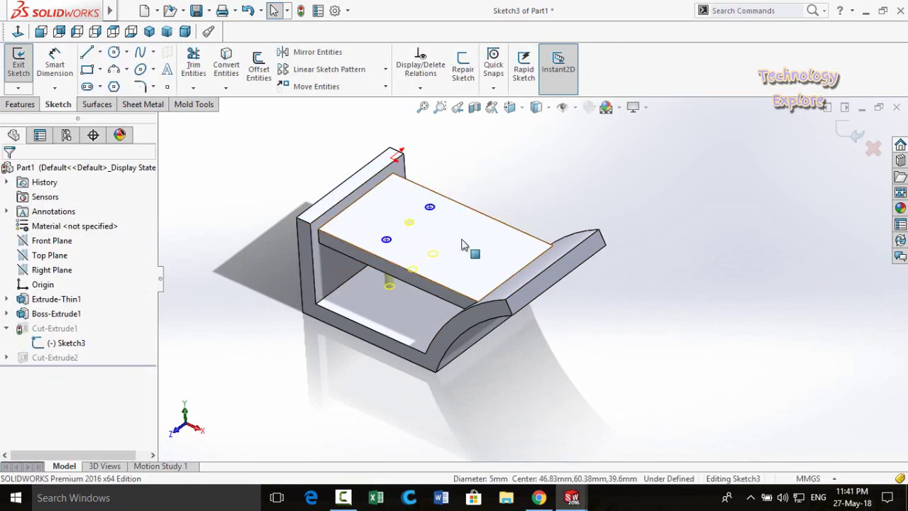
left_click(857, 136)
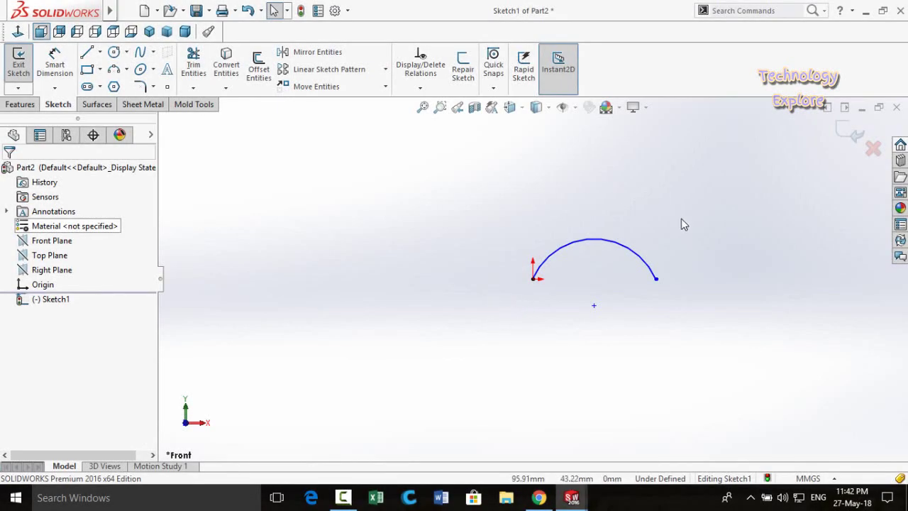
- Dimension the arc's length from its two endpoints and the arc itself, placing the dimension above the arc
scroll(700, 306, "down", 1)
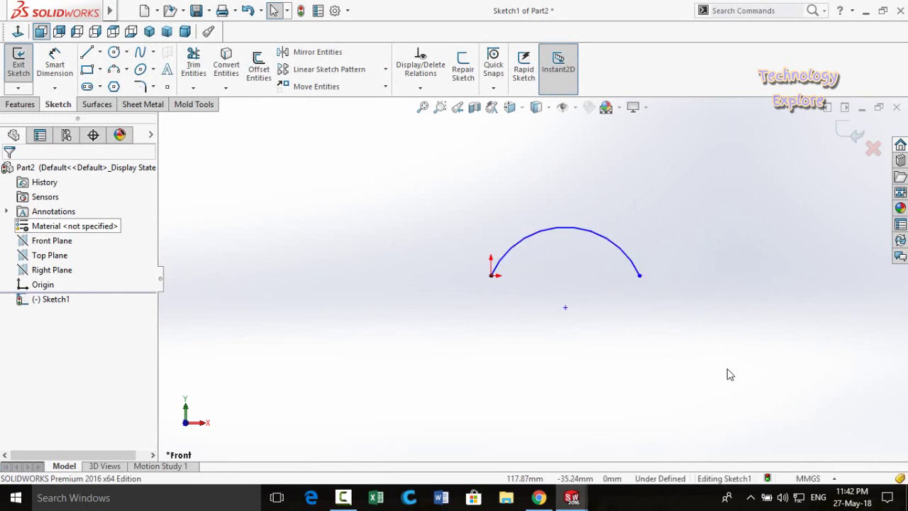
right_click_drag(706, 305, 703, 261)
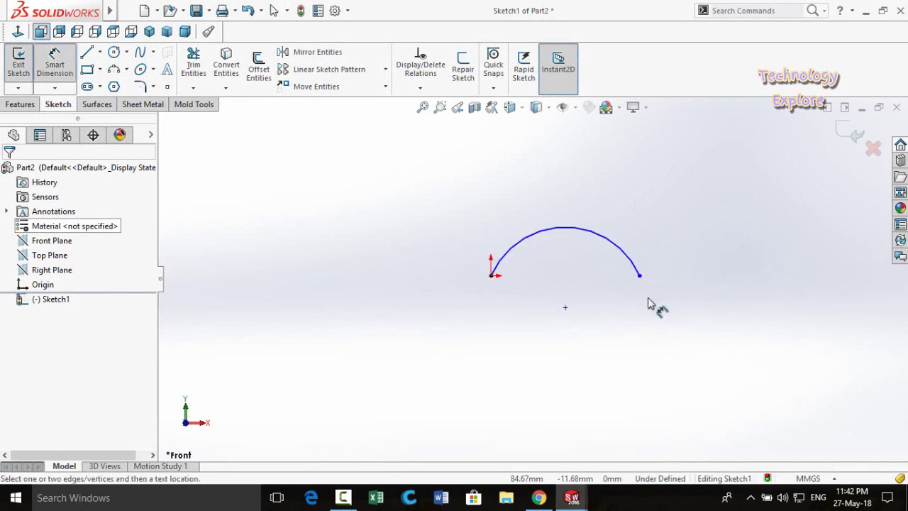
left_click(626, 260)
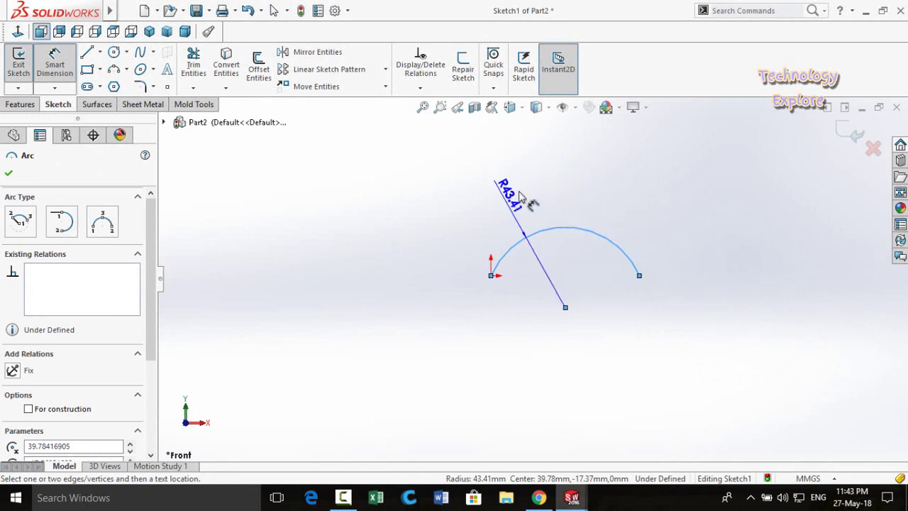
key("Escape")
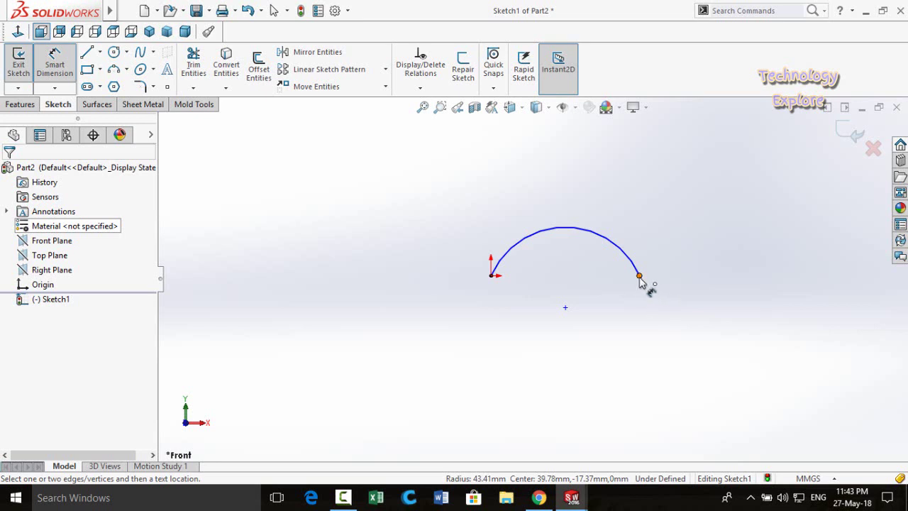
left_click(639, 276)
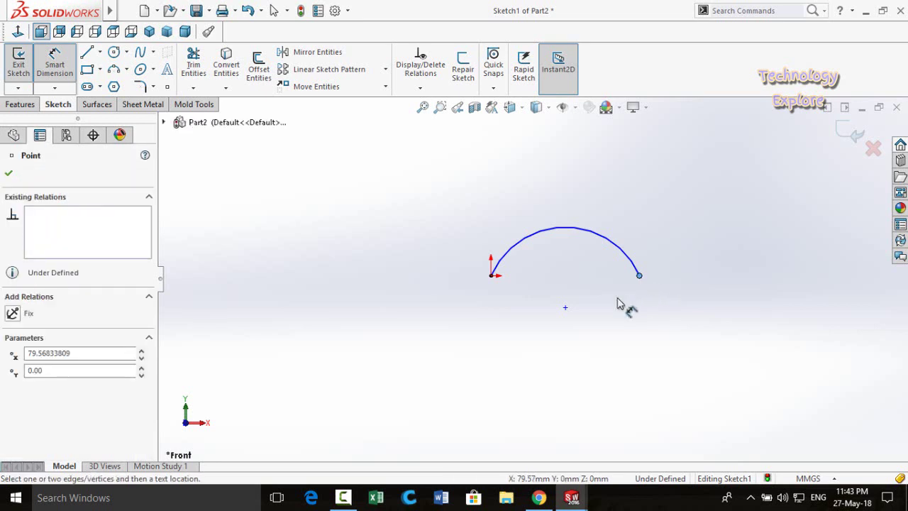
left_click(628, 251)
left_click(493, 276)
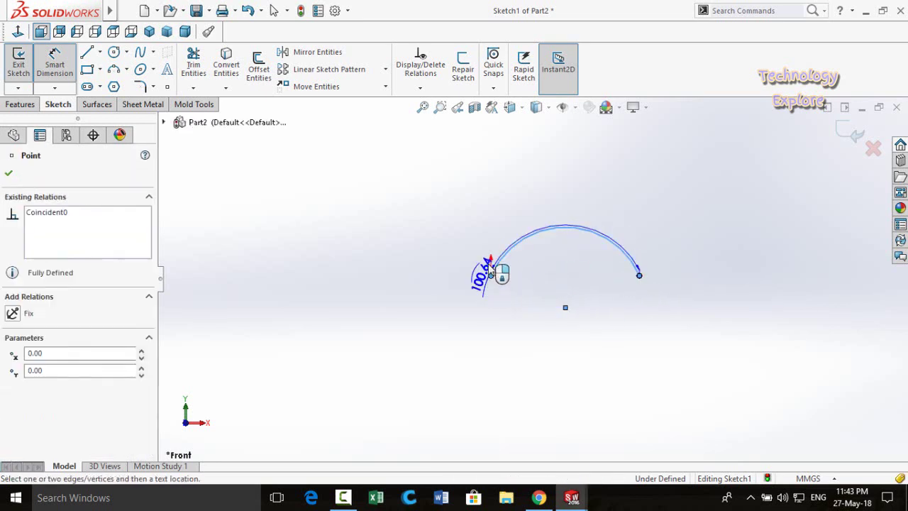
left_click(544, 214)
left_click_drag(530, 185, 434, 132)
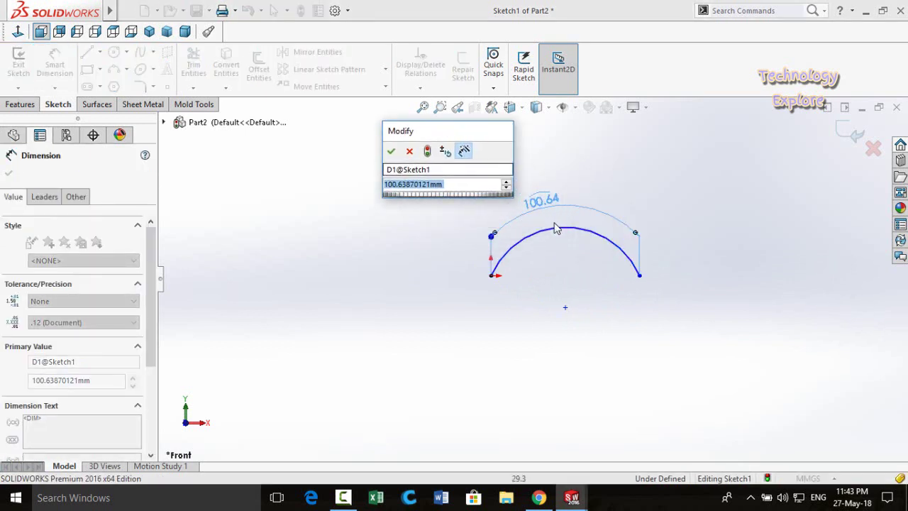
left_click(391, 151)
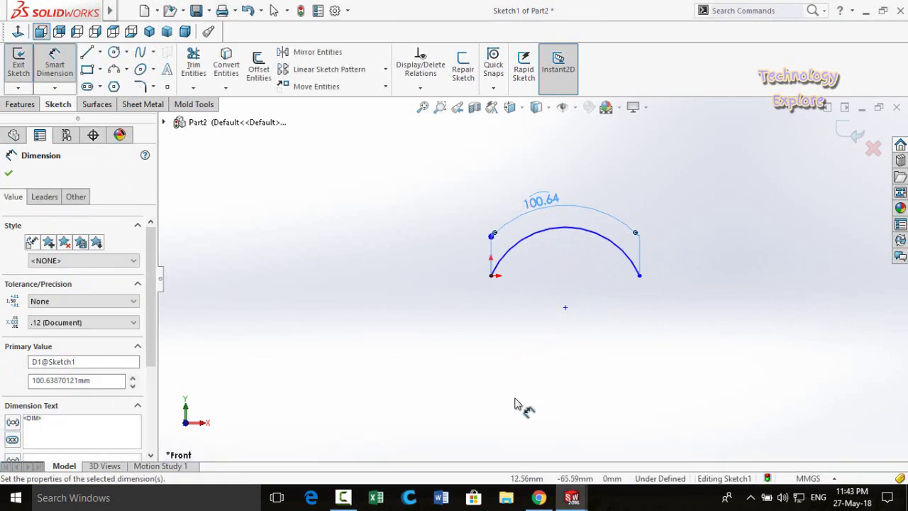
left_click(358, 411)
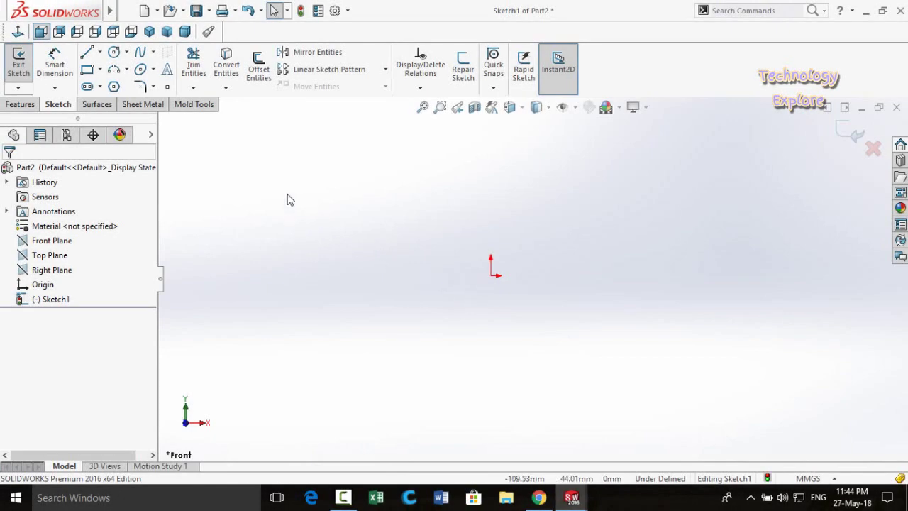
- Sketch a closed, irregular seven-sided profile around the origin with chained lines, ending at the starting point
left_click(86, 53)
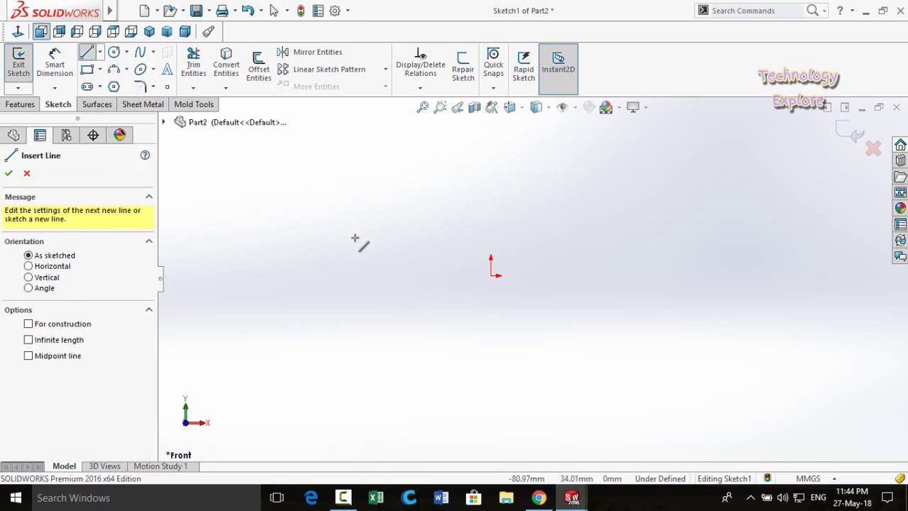
left_click(358, 243)
left_click(559, 172)
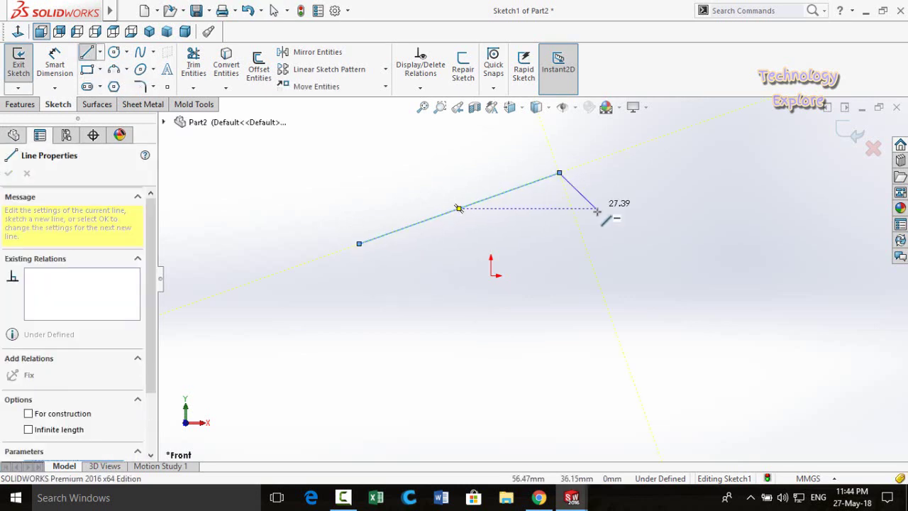
left_click(636, 228)
left_click(597, 316)
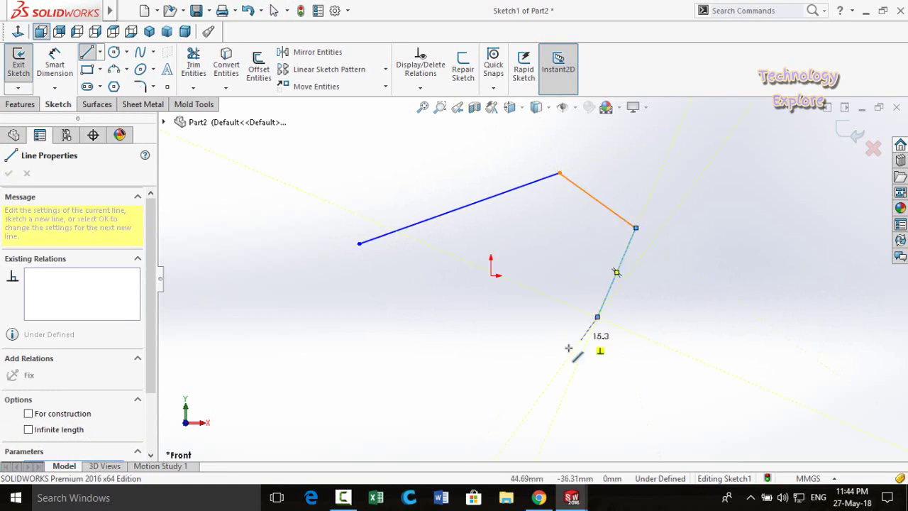
left_click(509, 316)
left_click(448, 244)
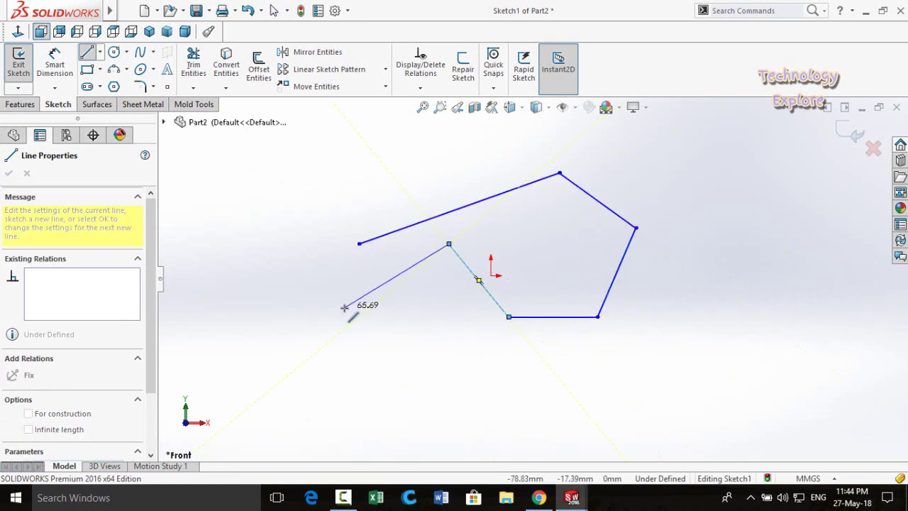
left_click(344, 306)
left_click(359, 244)
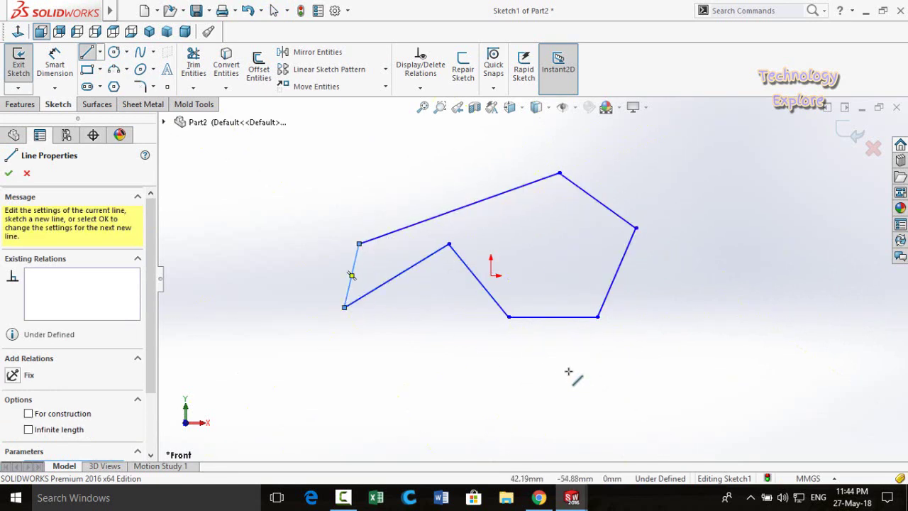
- Sketch nine separate, unchained lines around the closed profile, two below it and the others diagonally beside and above it
scroll(542, 320, "up", 5)
scroll(541, 321, "down", 2)
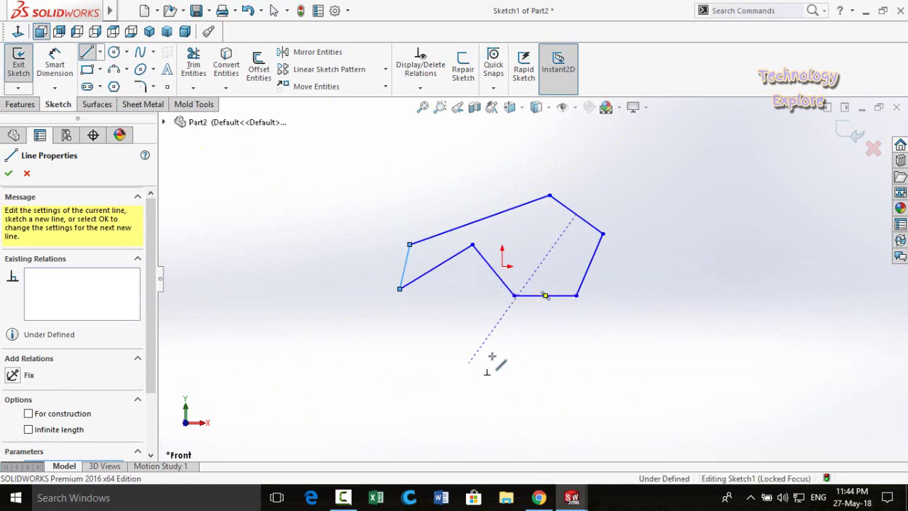
left_click_drag(468, 363, 624, 316)
left_click_drag(486, 419, 652, 390)
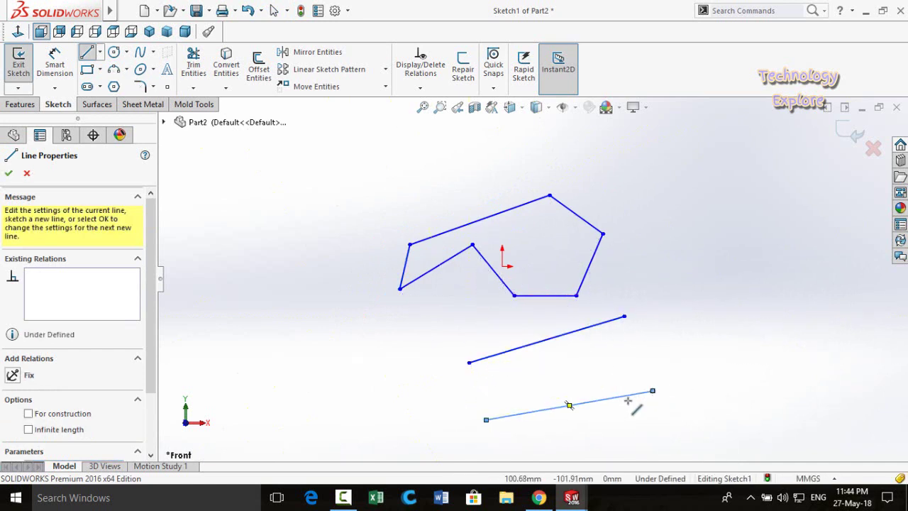
mouse_move(699, 254)
left_mouse_down()
mouse_move(787, 183)
mouse_move(683, 321)
left_mouse_up()
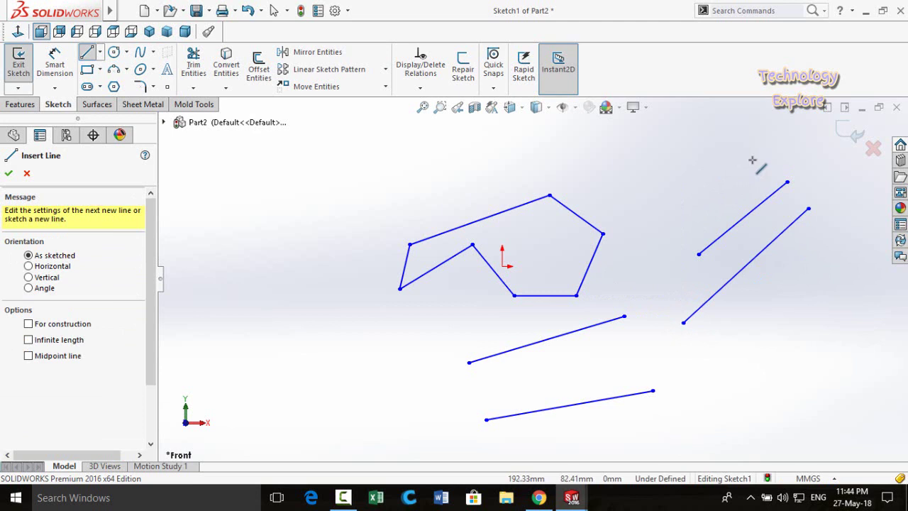
left_click_drag(744, 159, 652, 224)
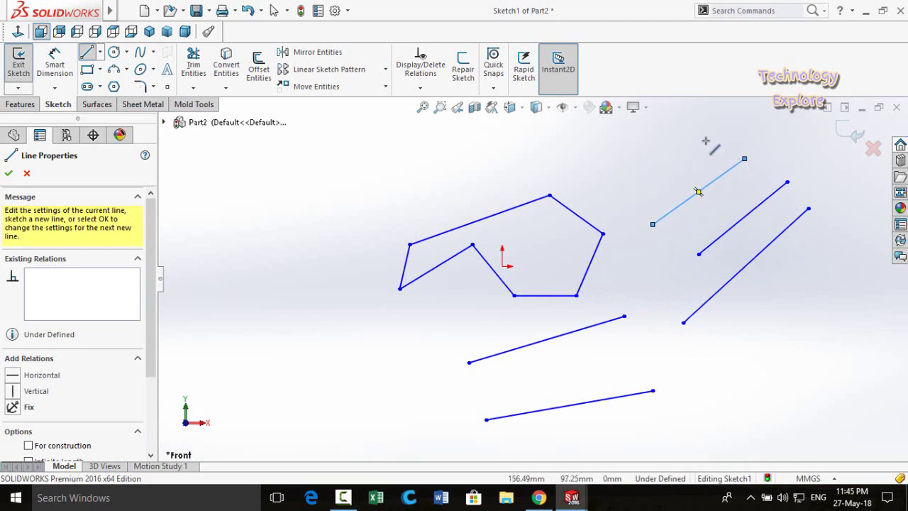
left_click_drag(706, 140, 608, 191)
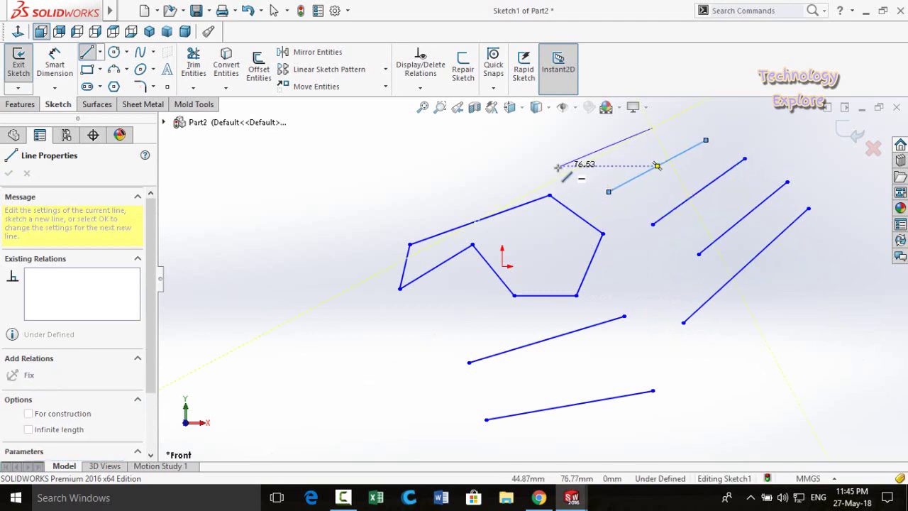
left_click(521, 181)
left_click(550, 125)
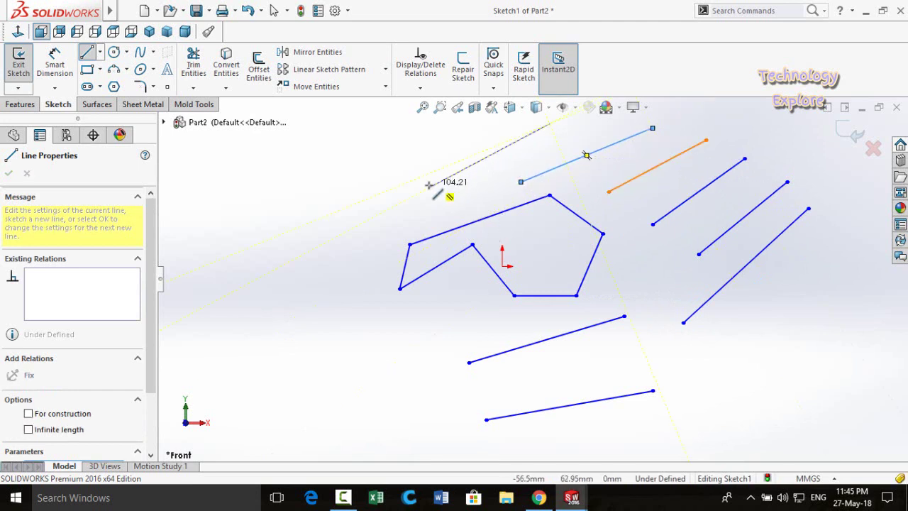
left_click(430, 187)
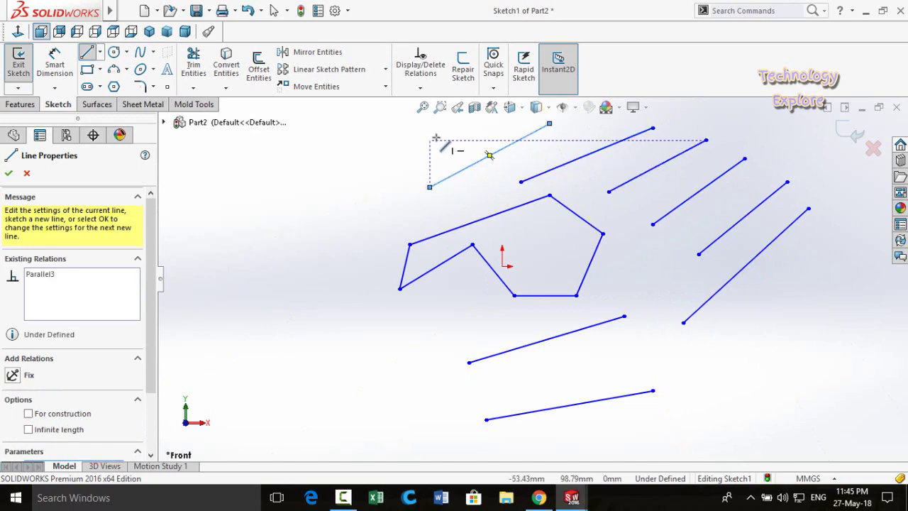
left_click(449, 124)
left_click(306, 208)
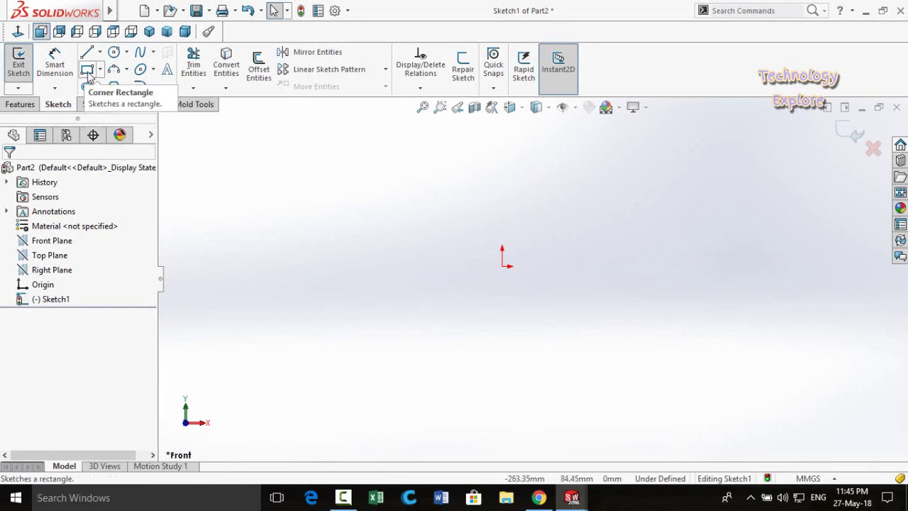
- Sketch a corner rectangle about 121 mm wide and 63 mm high, with its lower edge level with the origin
left_click(87, 69)
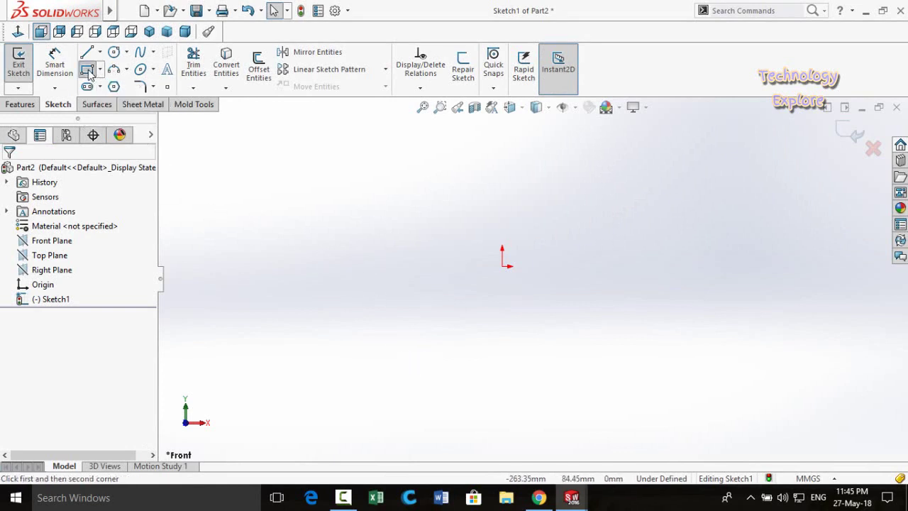
left_click(382, 267)
left_click(539, 184)
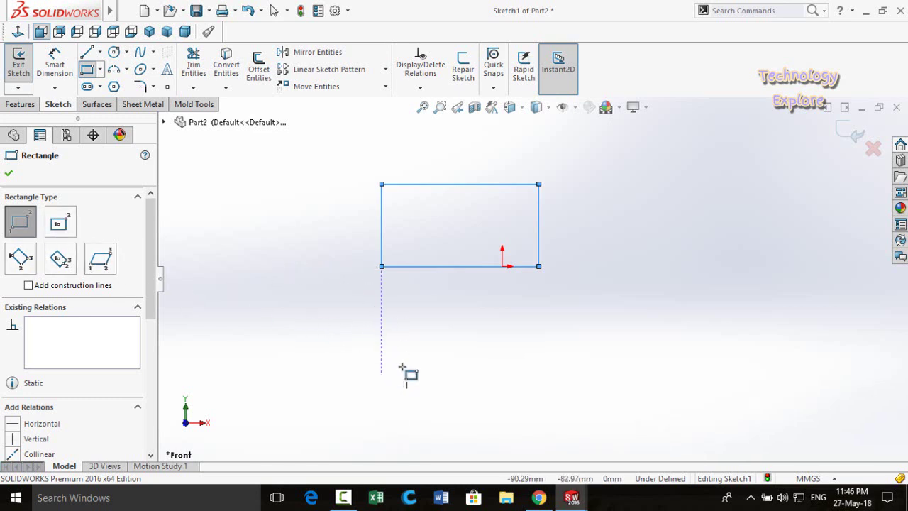
- Cycle the active Rectangle tool repeatedly through its rectangle types, ending on the parallelogram type
key("a")
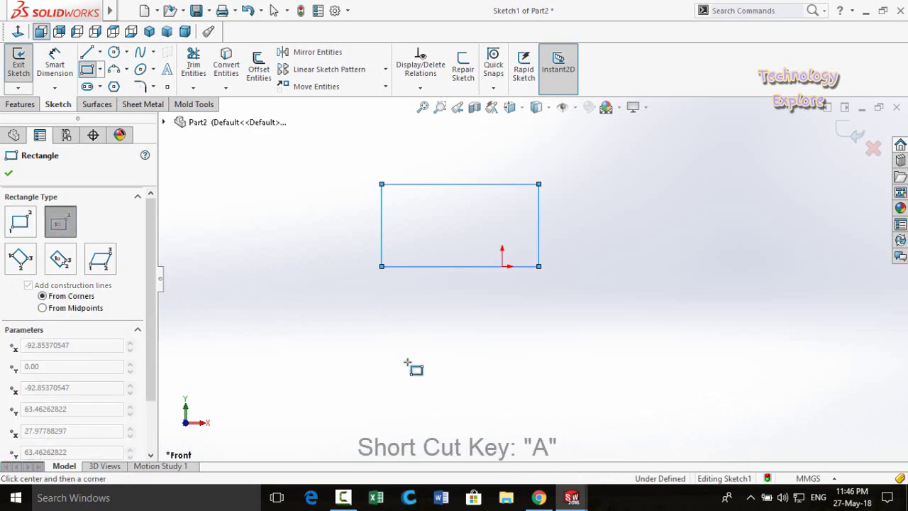
key("a")
key("a")
key("a")
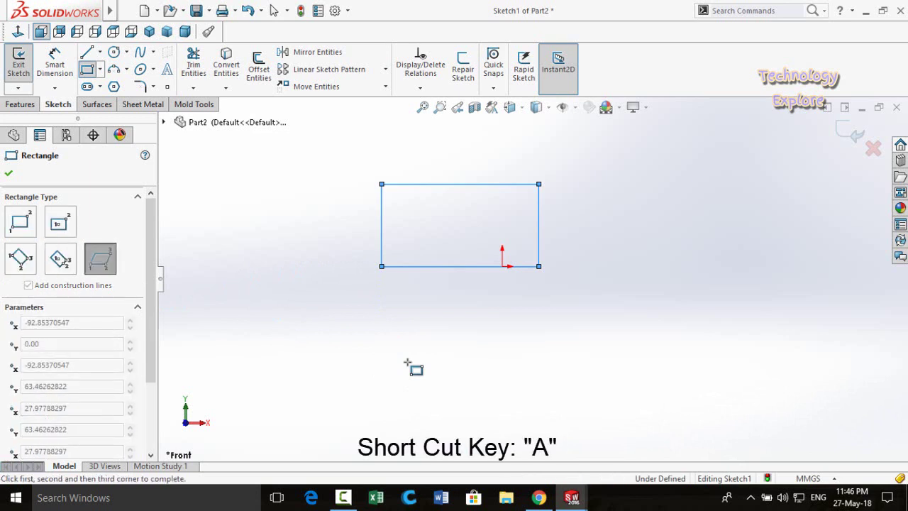
key("a")
key("a")
key("a")
key("a")
key("a")
key("a")
key("a")
key("a")
key("a")
key("a")
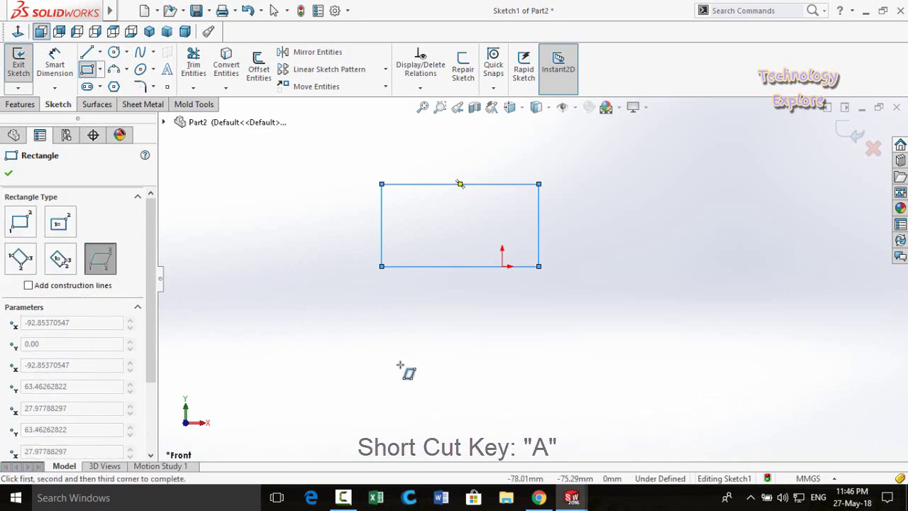
key("a")
key("a")
key("a")
key("a")
key("a")
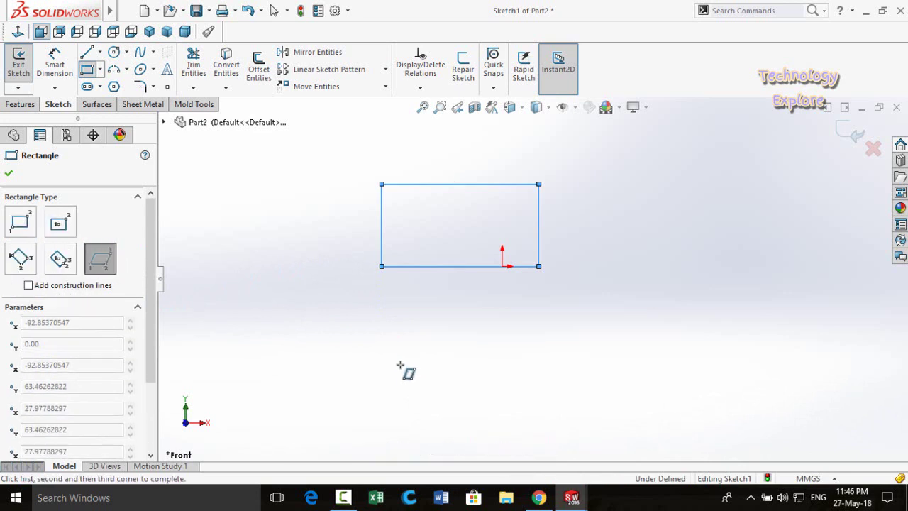
- Keep cycling the active Rectangle tool through its types until it returns to the corner rectangle type
key("a")
key("a")
key("a")
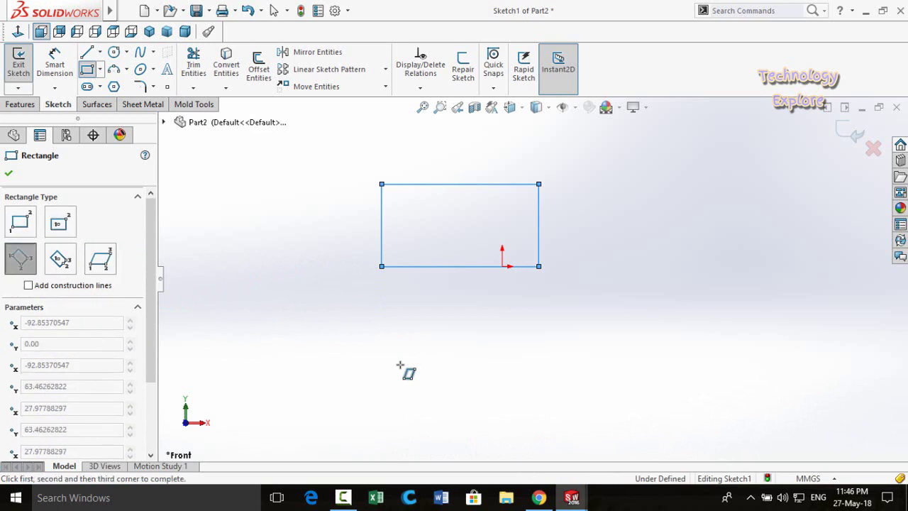
key("a")
key("a")
key("a")
key("a")
key("a")
key("a")
key("a")
key("a")
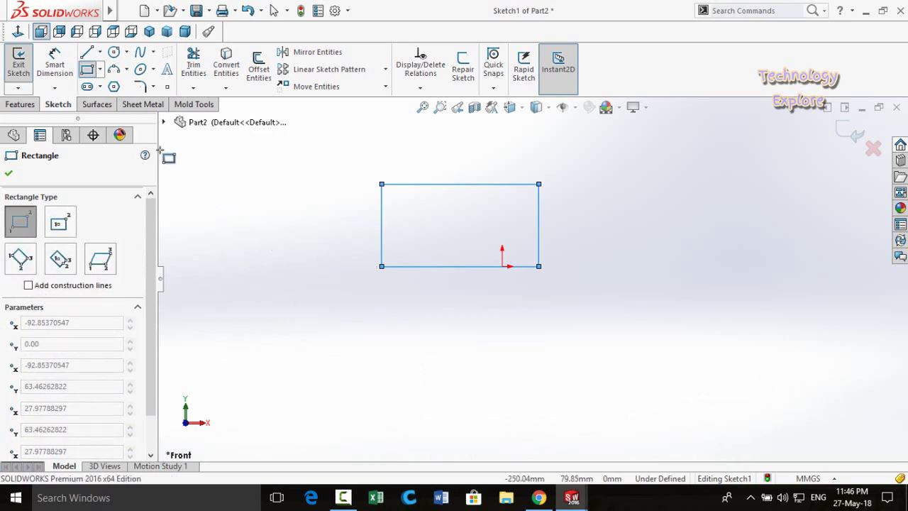
- Sketch a horizontal line about 209 mm long below the rectangle and continue it with a tangent 90° arc of about 63 mm radius
left_click(87, 54)
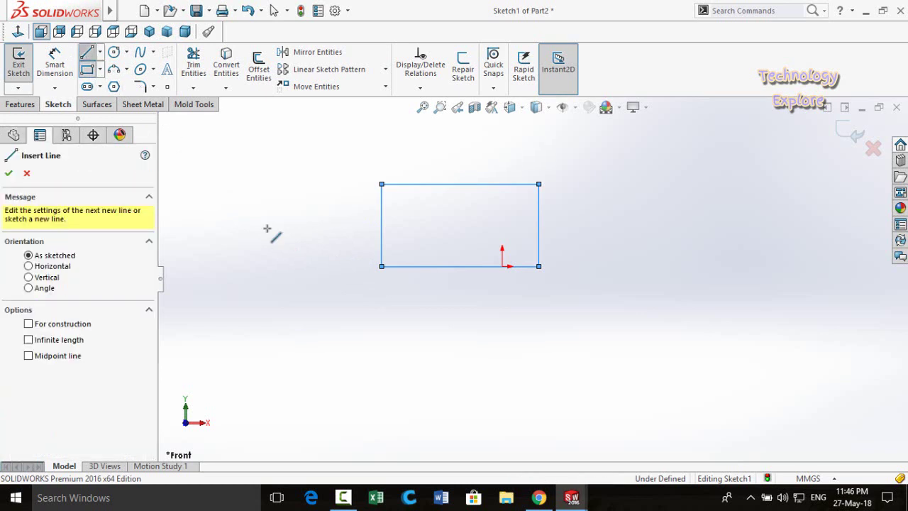
left_click(384, 351)
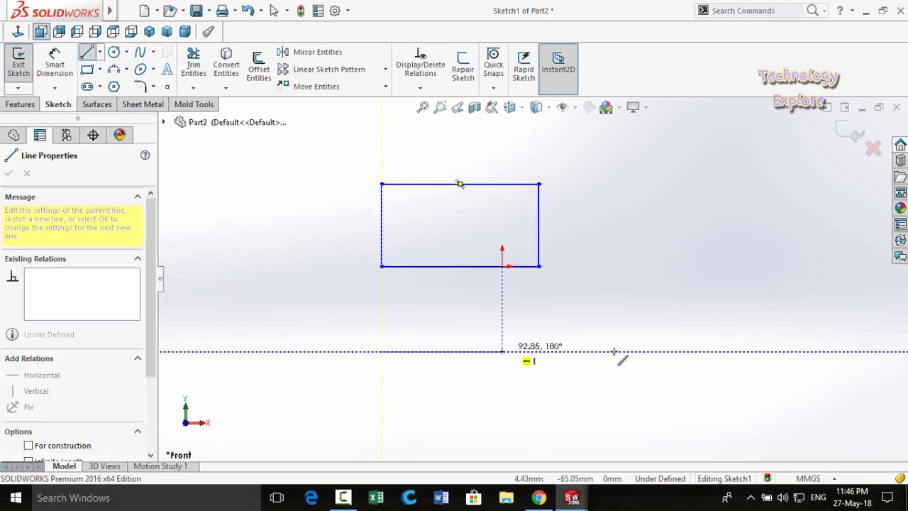
left_click(654, 351)
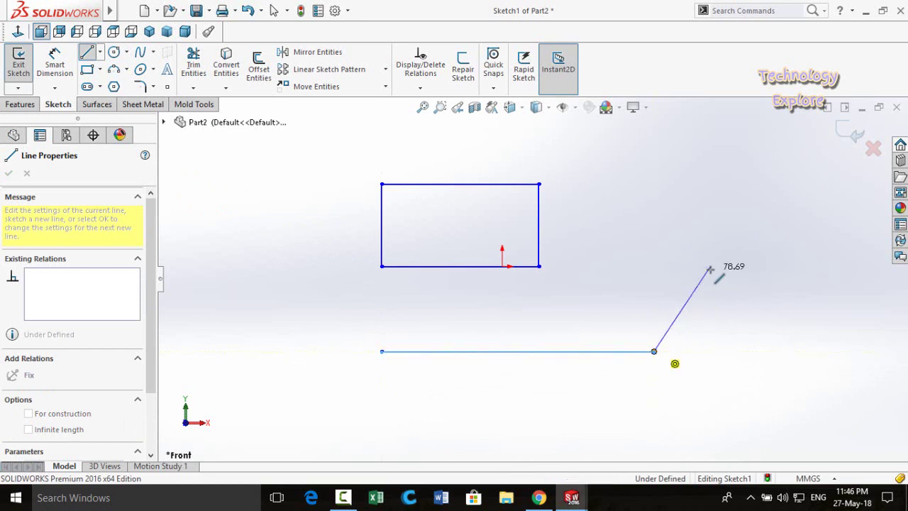
key("a")
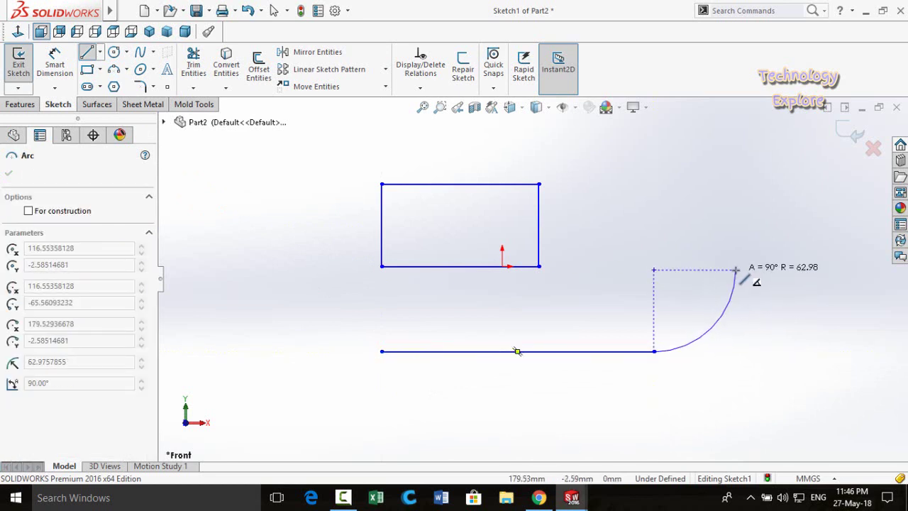
left_click(735, 270)
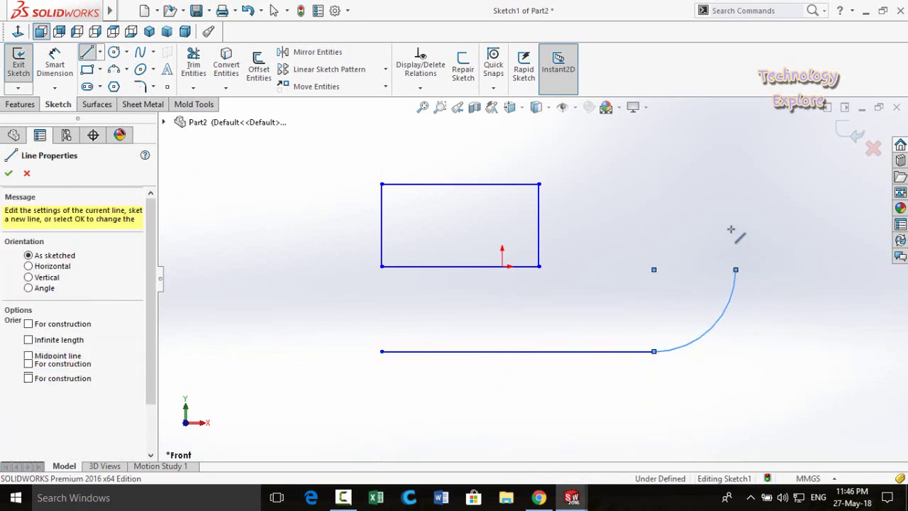
- Extend the chain from the arc with a vertical line about 71 mm long, a concave arc and a nearly horizontal line, ending in arc mode
left_click(735, 178)
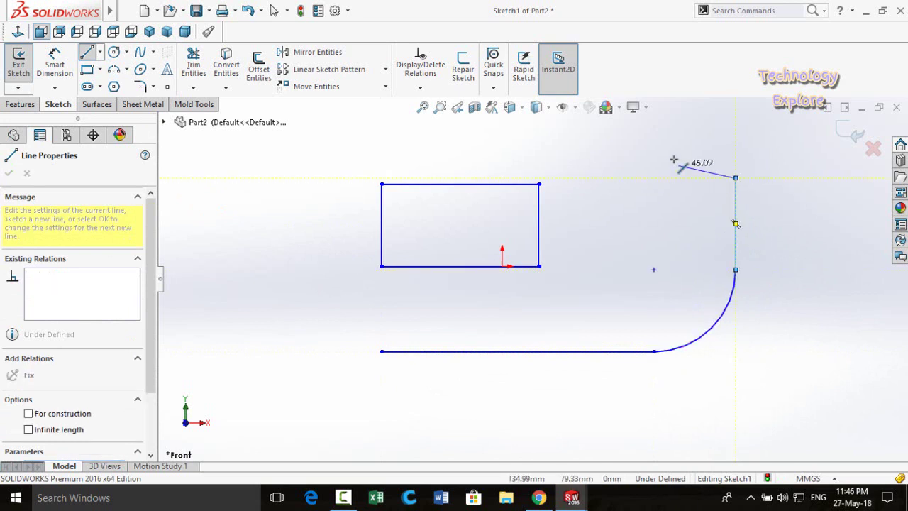
key("a")
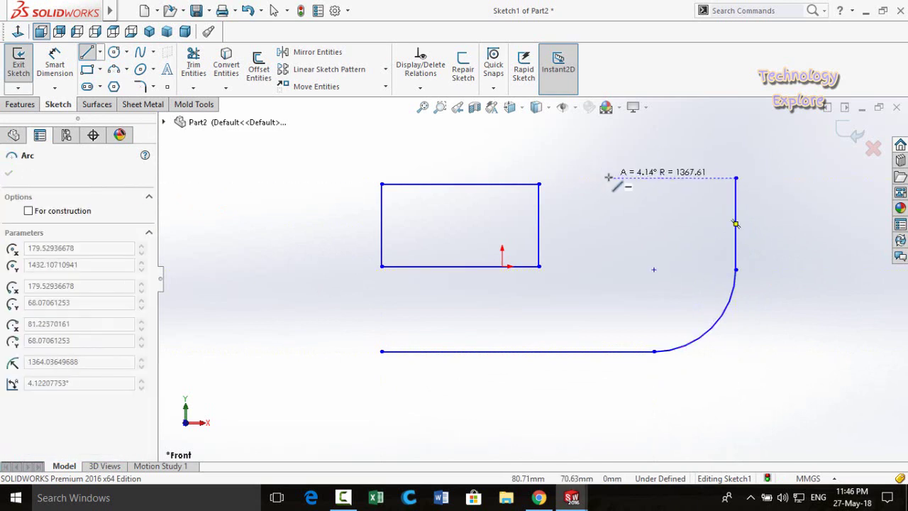
left_click(663, 137)
left_click(538, 143)
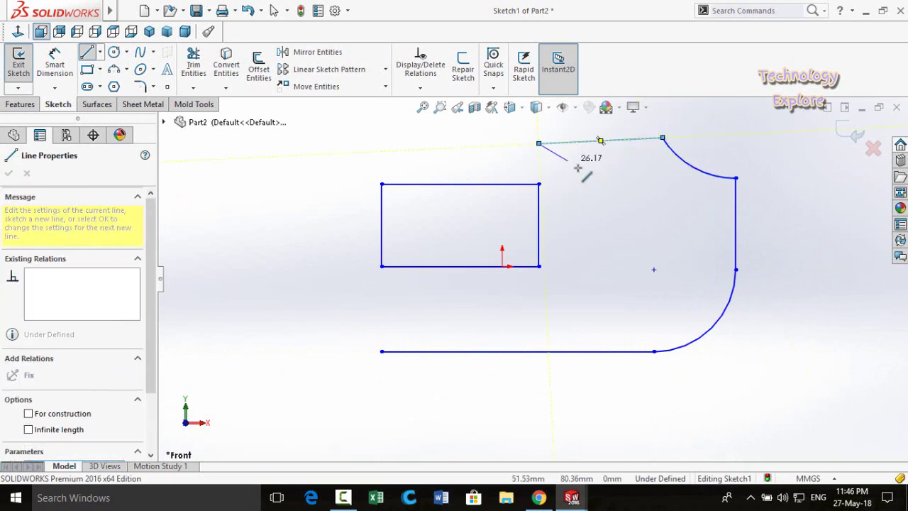
key("a")
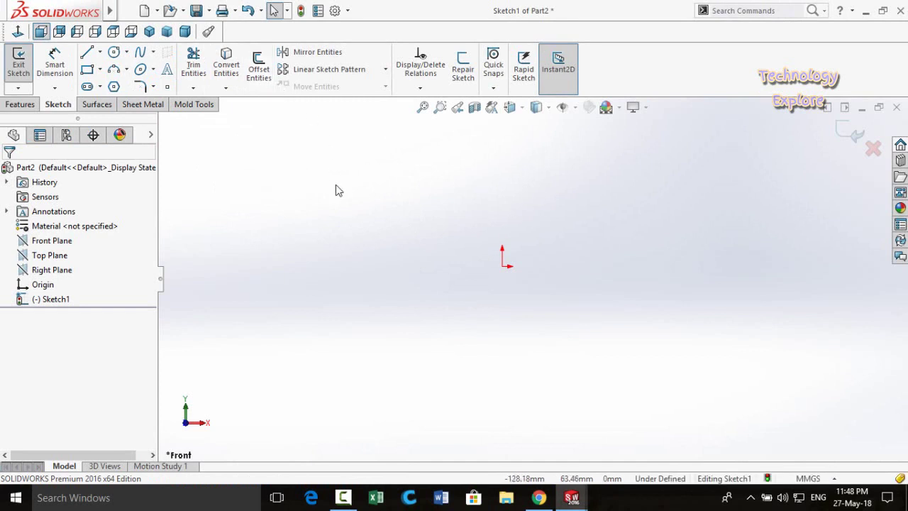
- Find the sketch Circle command in the keyboard customization and assign it the shortcut C, overriding that key's existing assignment
left_click(348, 12)
left_click(368, 45)
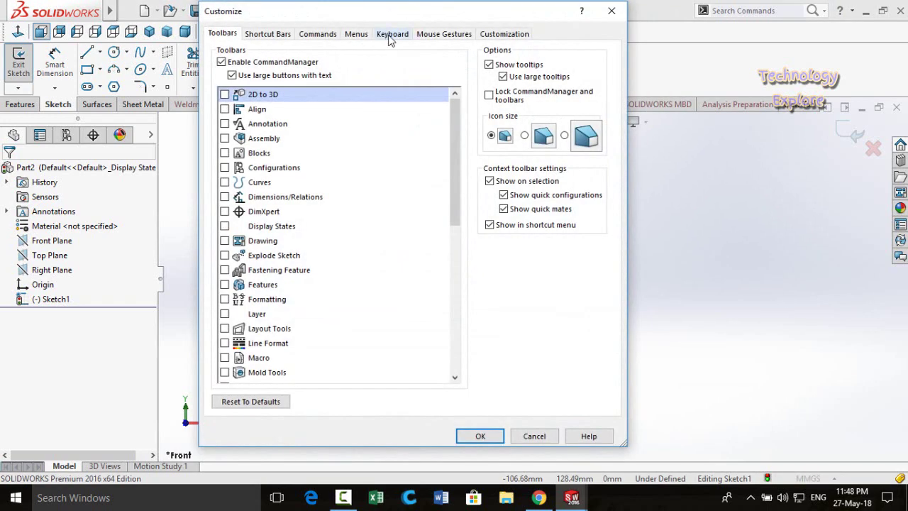
left_click(383, 37)
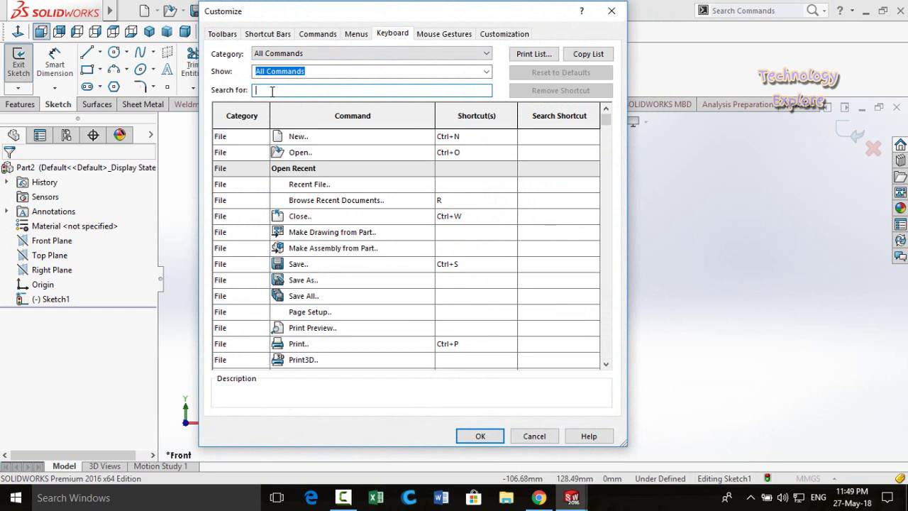
type("cir")
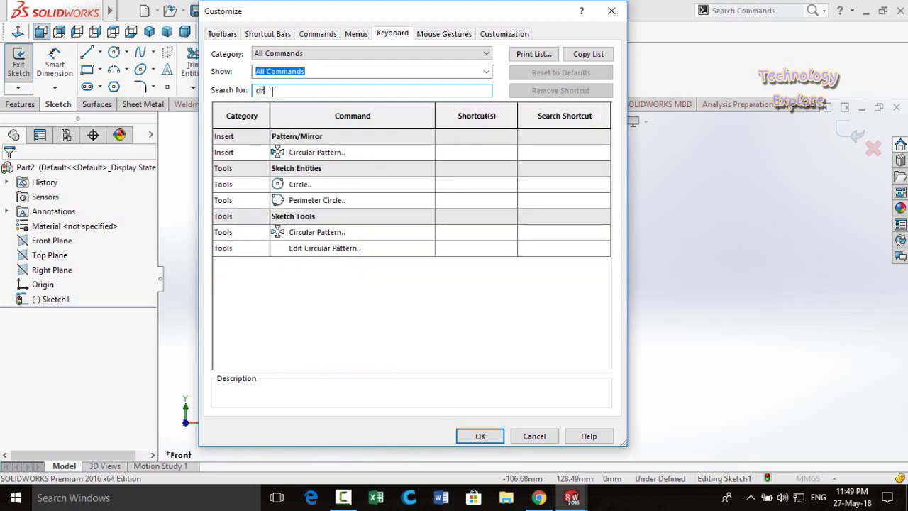
type("cle")
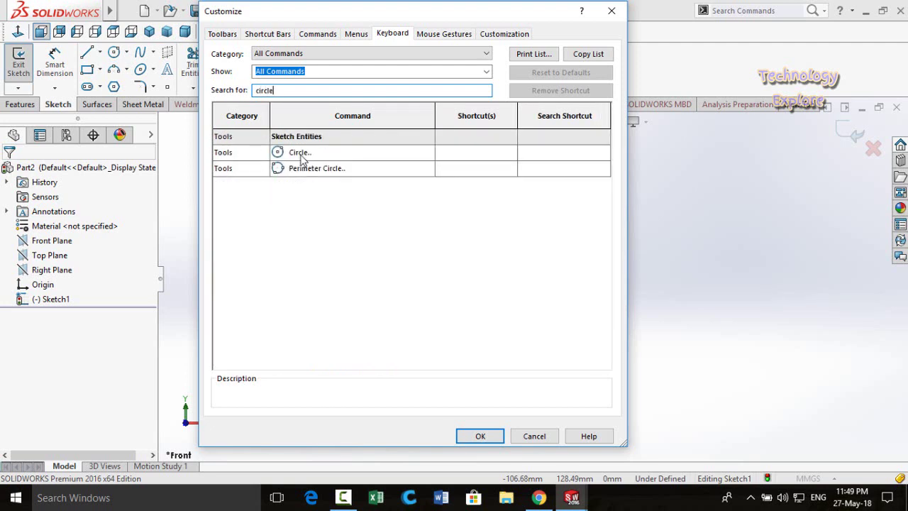
left_click(478, 153)
key("c")
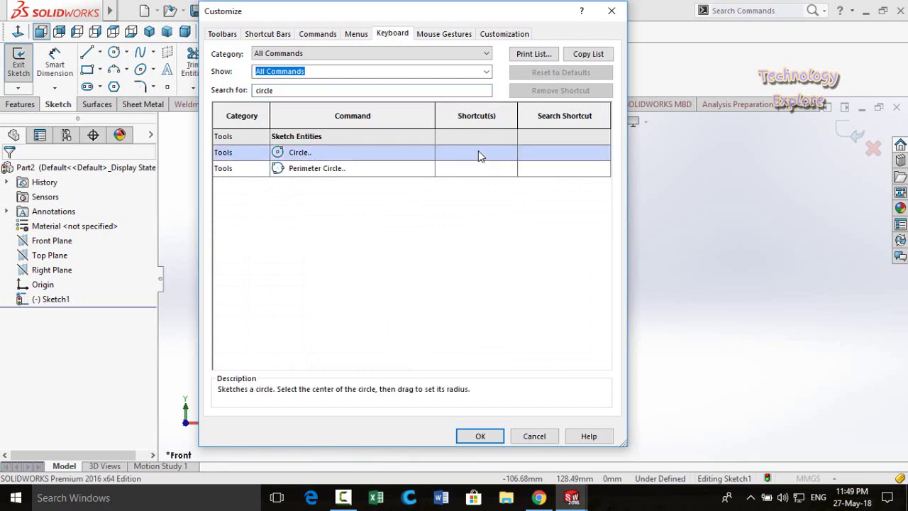
left_click(486, 256)
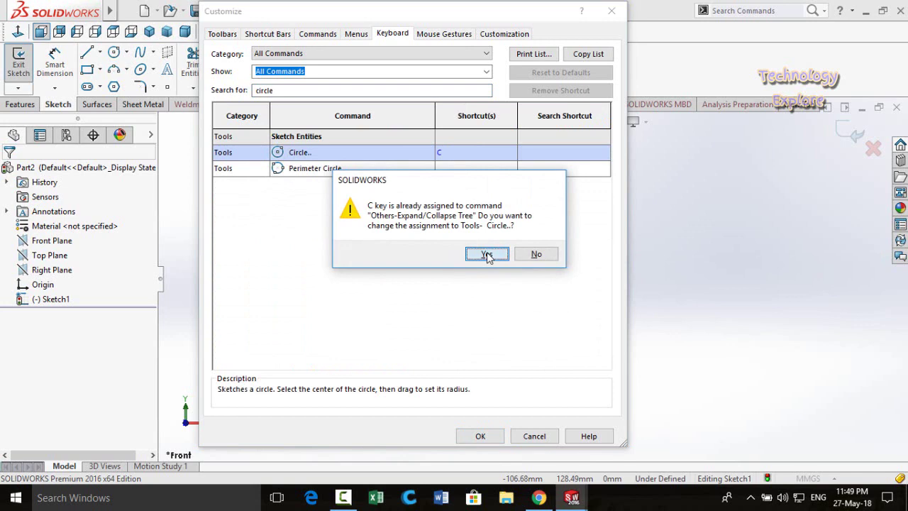
left_click(480, 436)
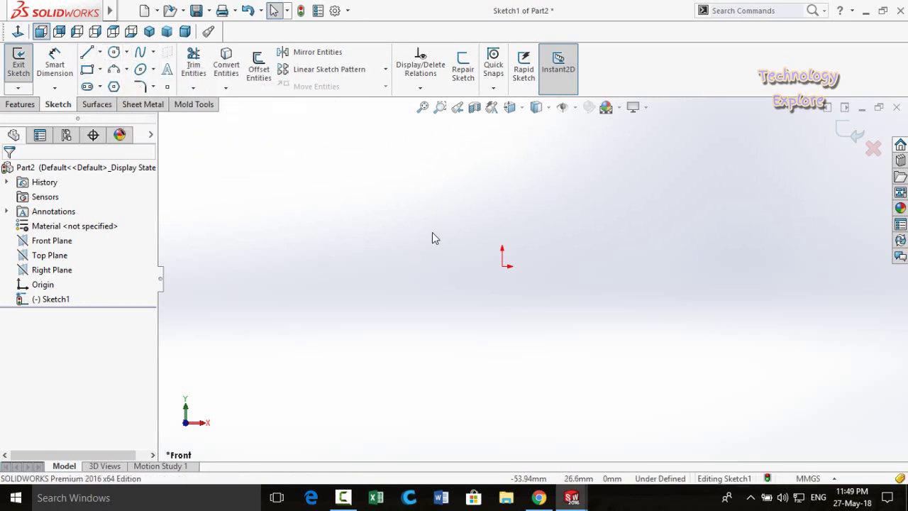
- Sketch a circle centred on the origin and leave the Circle tool
key("c")
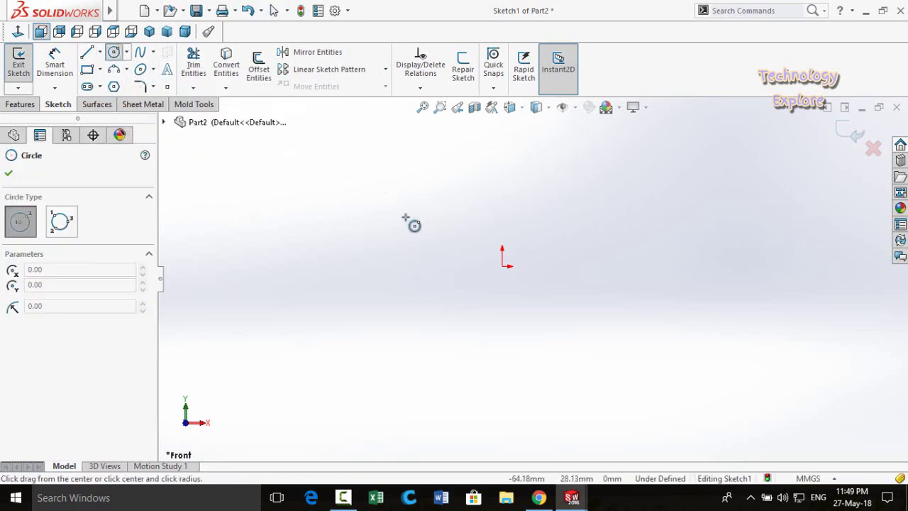
left_click(502, 266)
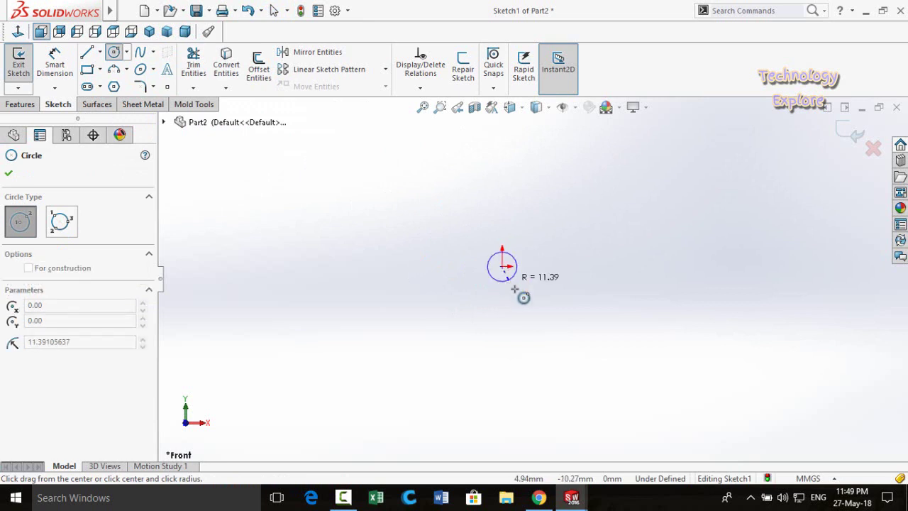
left_click(551, 320)
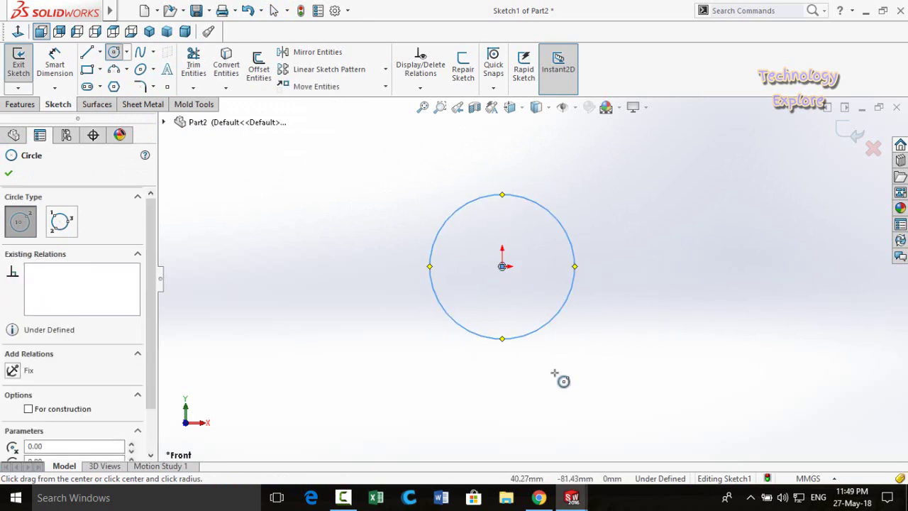
key("Escape")
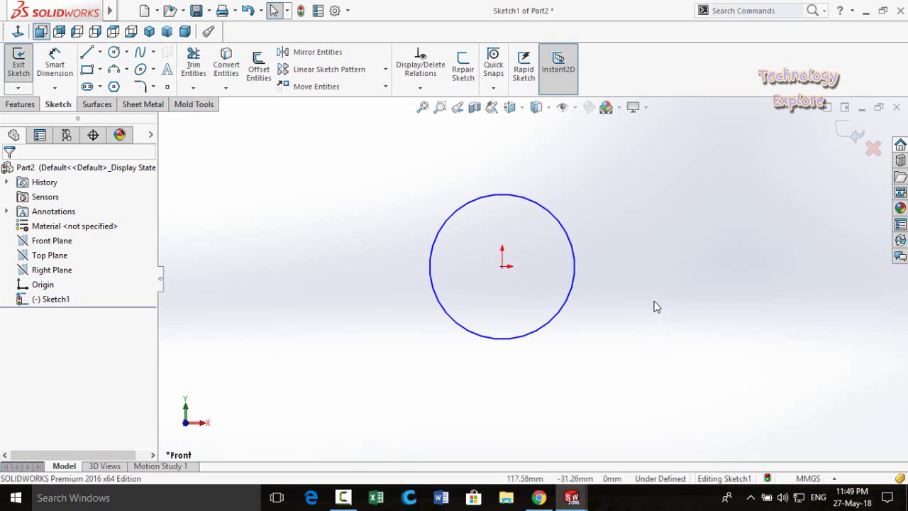
right_click_drag(656, 310, 614, 314)
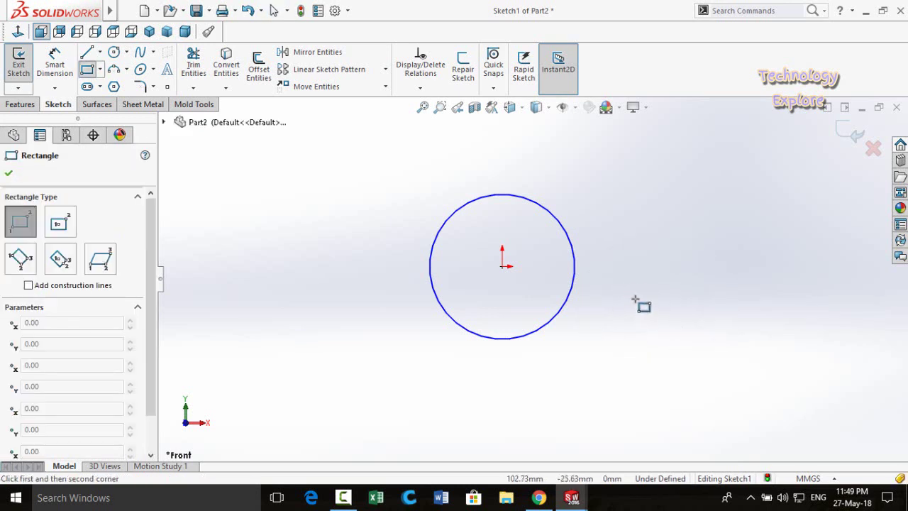
key("Escape")
right_click_drag(654, 297, 652, 293)
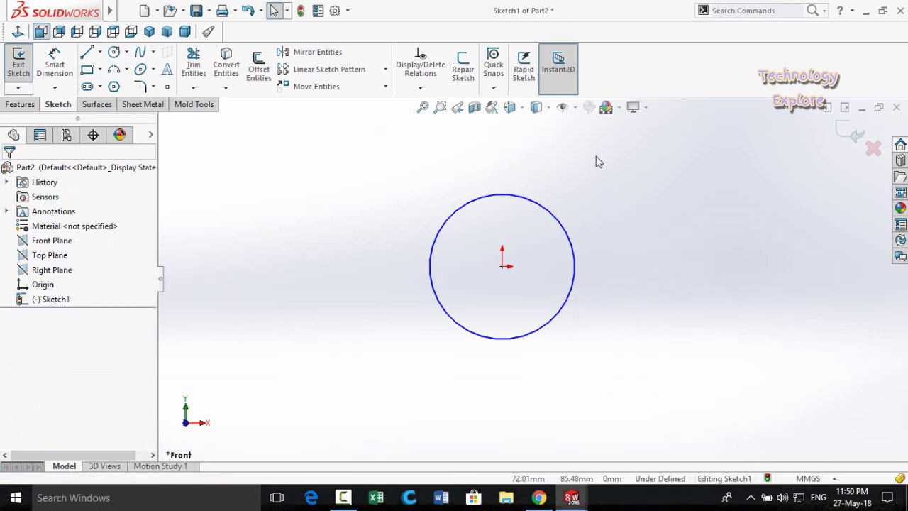
- Filter the customization settings to commands with mouse gestures assigned and review their part, assembly, drawing and sketch gestures
left_click(349, 12)
left_click(364, 44)
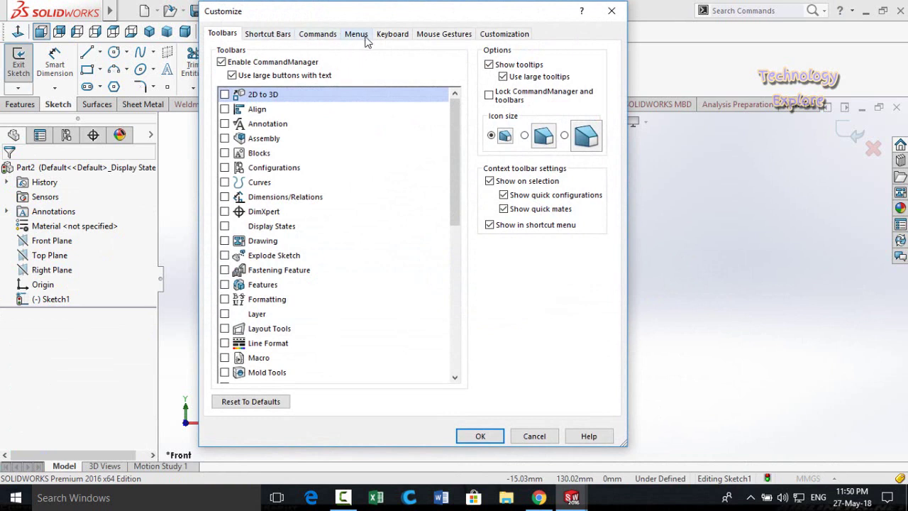
left_click(436, 39)
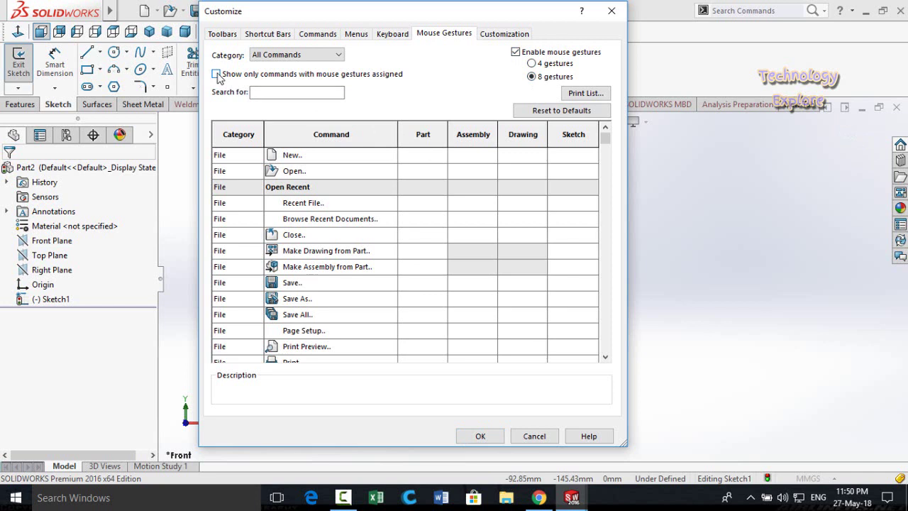
left_click(217, 75)
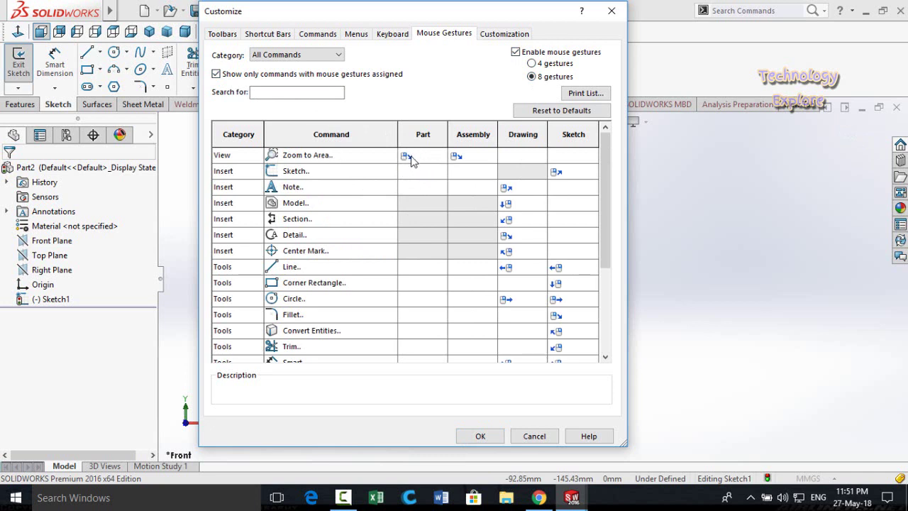
scroll(535, 212, "down", 3)
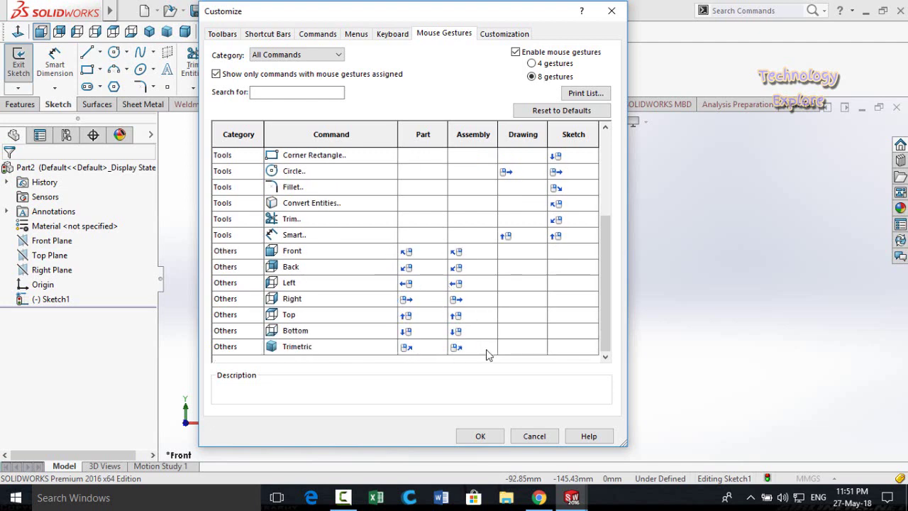
left_click(480, 435)
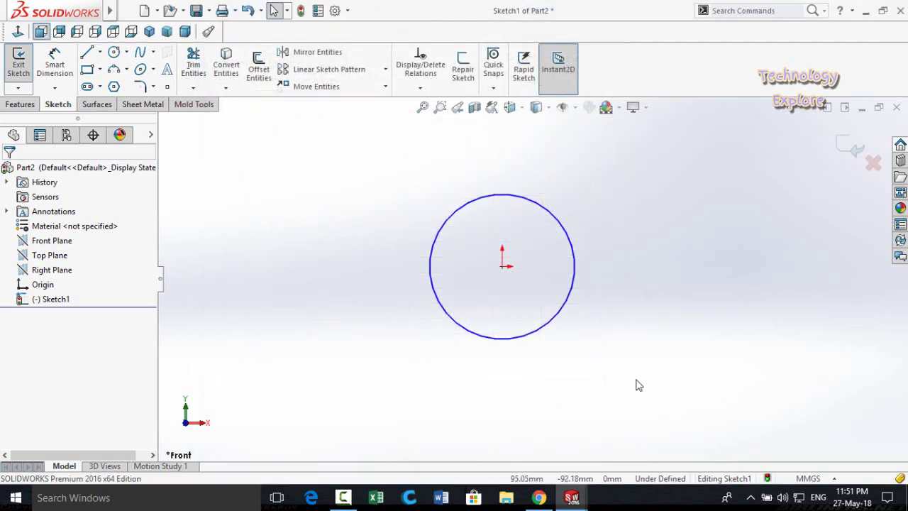
mouse_move(636, 373)
right_mouse_down()
mouse_move(637, 347)
mouse_move(653, 365)
mouse_move(620, 358)
mouse_move(620, 385)
mouse_move(651, 399)
mouse_move(667, 363)
mouse_move(644, 349)
mouse_move(644, 378)
mouse_move(635, 371)
right_mouse_up()
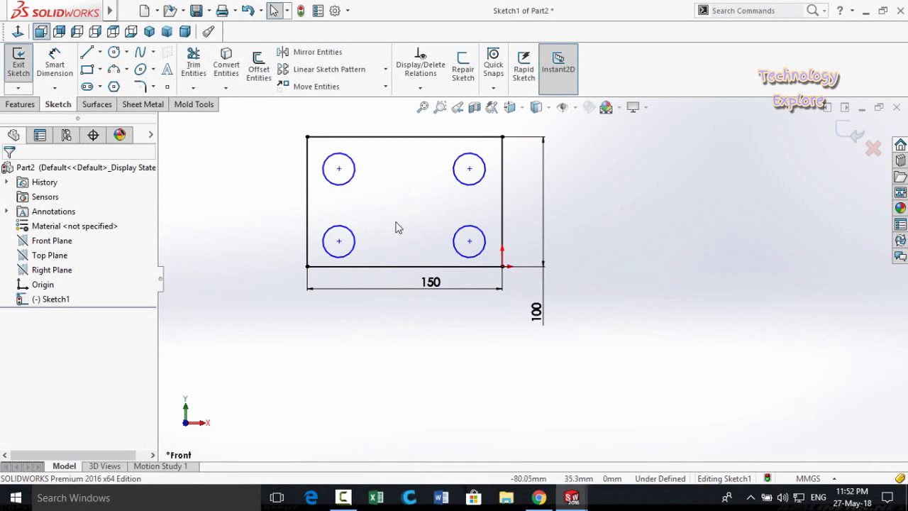
- Run Fully Define Sketch on all entities to calculate the missing relations and dimensions for the rectangle and its four circles
left_click(418, 89)
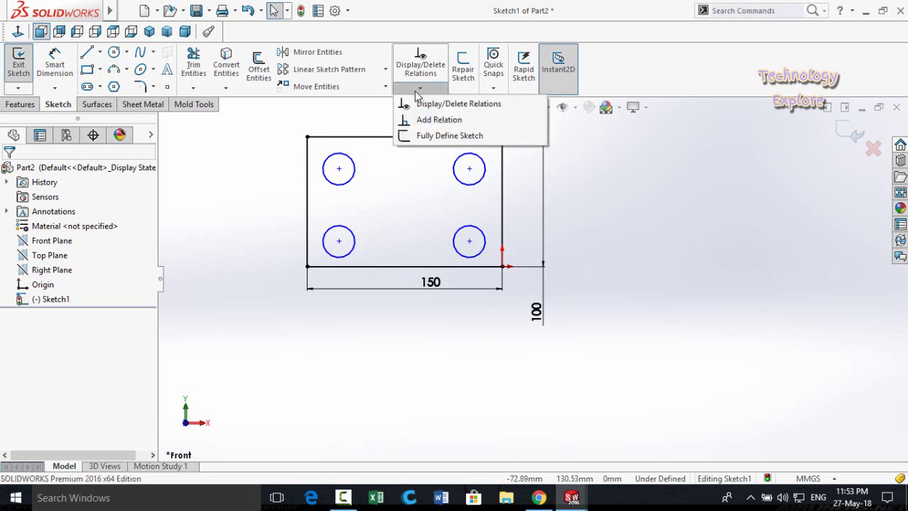
left_click(428, 136)
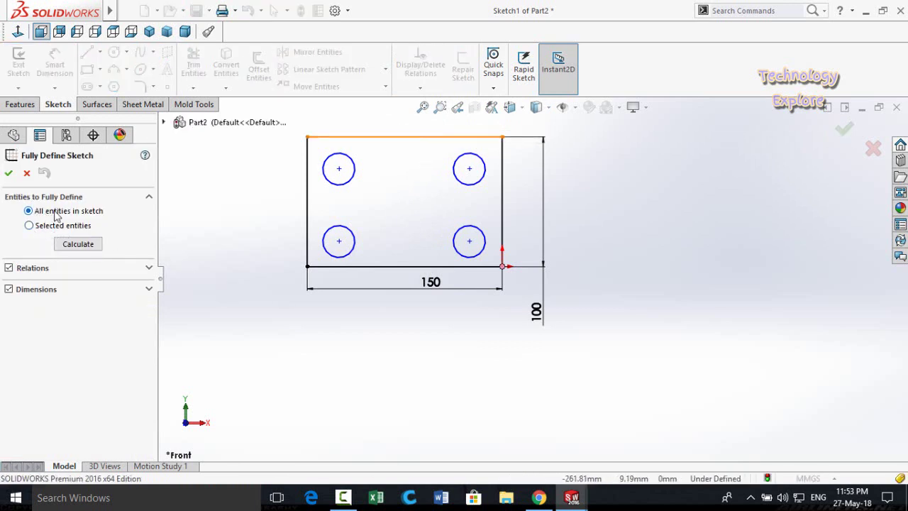
left_click(71, 246)
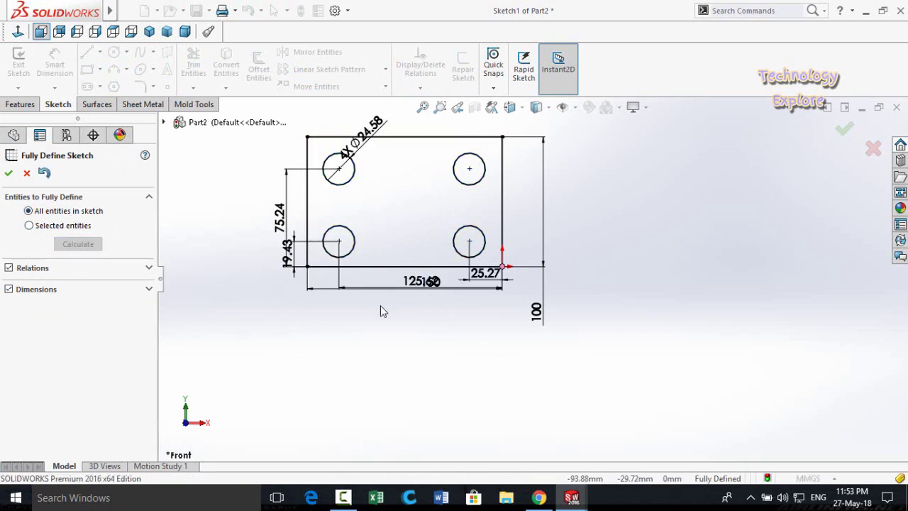
- Clear the calculated Fully Define Sketch result, recalculate it for only the four circles and the rectangle's left edge, and accept
left_click(44, 226)
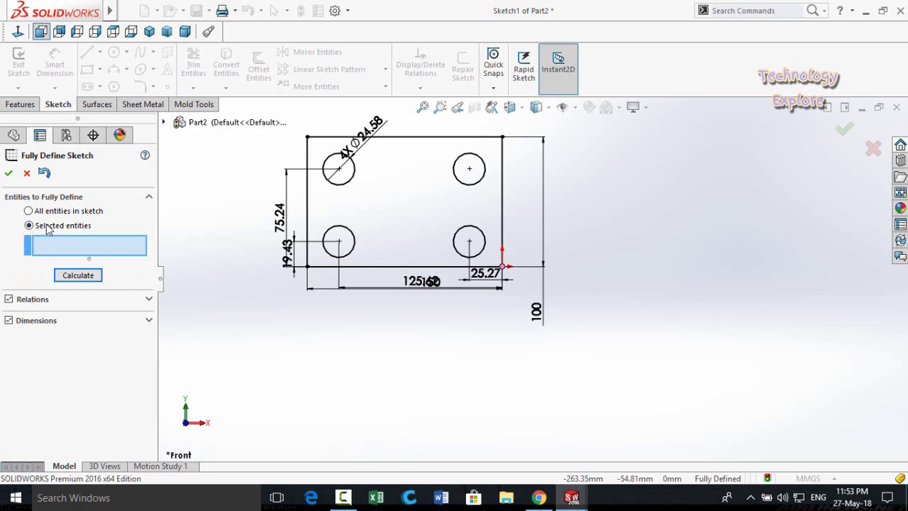
left_click(44, 172)
left_click(351, 253)
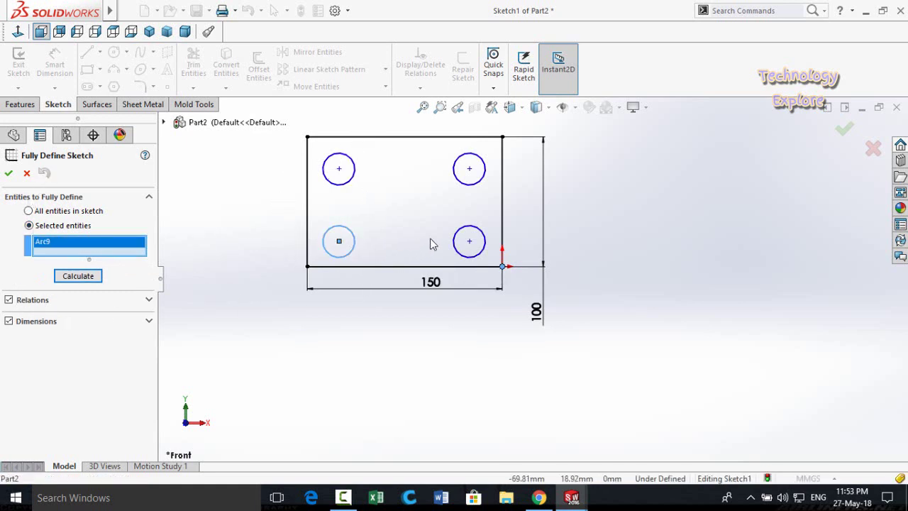
left_click(468, 256)
left_click(470, 185)
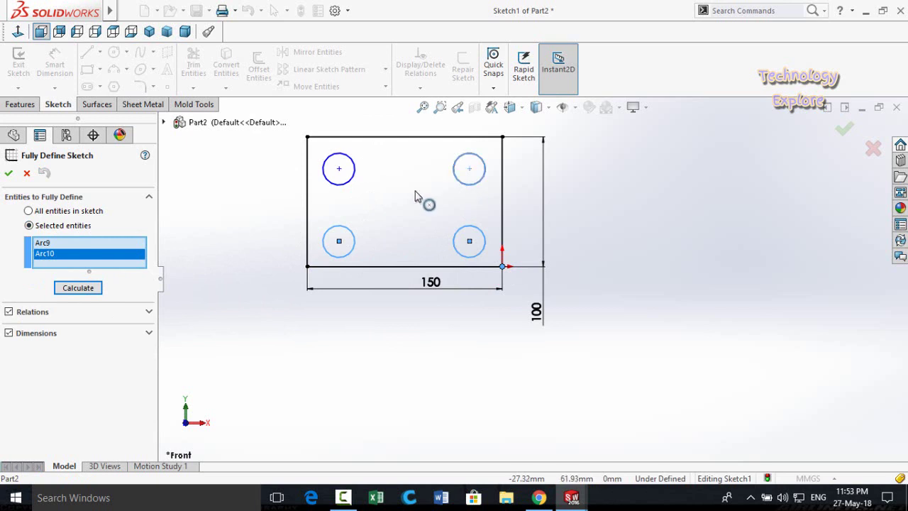
left_click(338, 184)
left_click(308, 211)
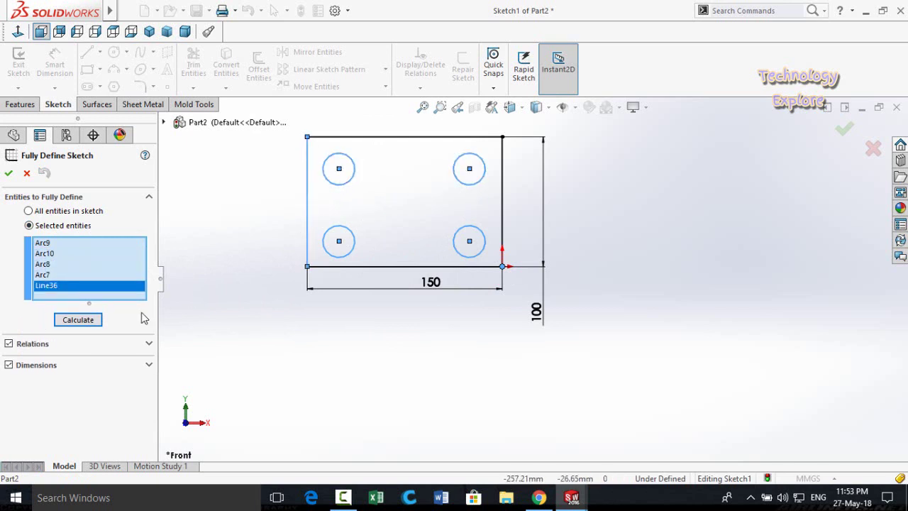
left_click(81, 319)
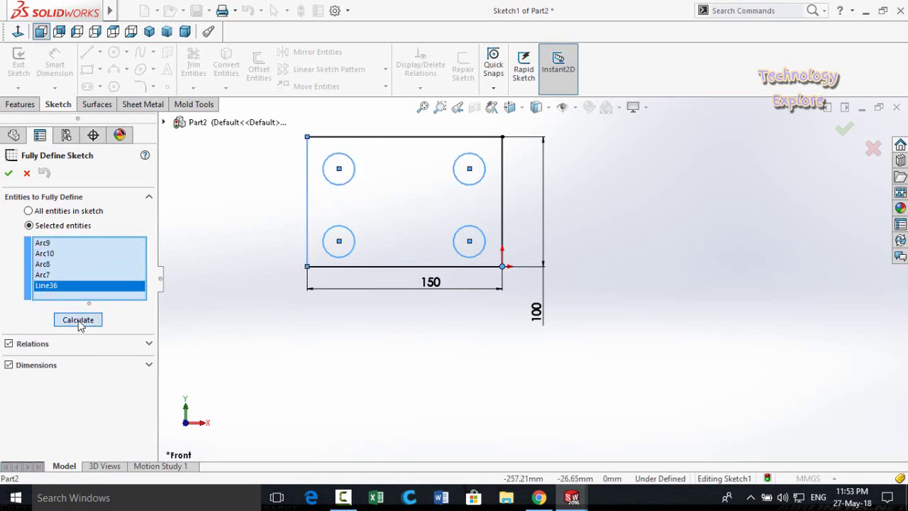
left_click(8, 173)
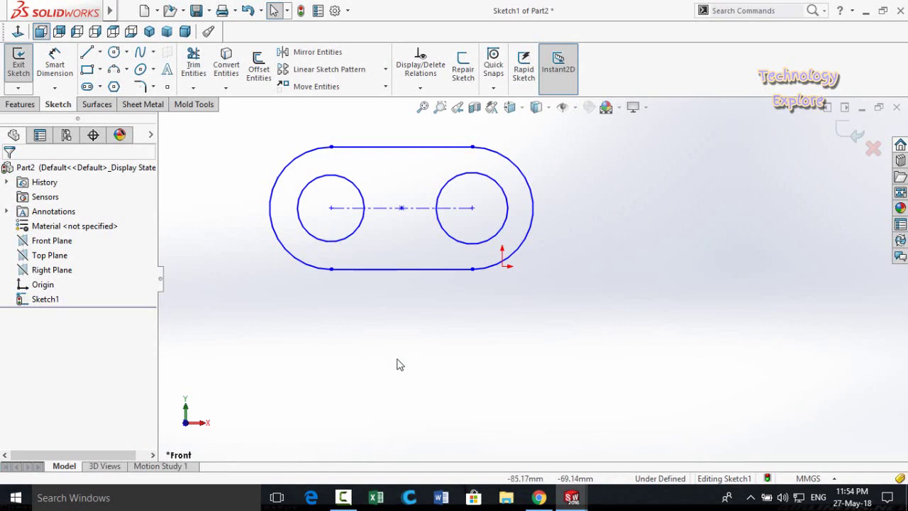
- Try a Smart Dimension between the centres of the two circles inside the slot
right_click_drag(383, 266, 380, 282)
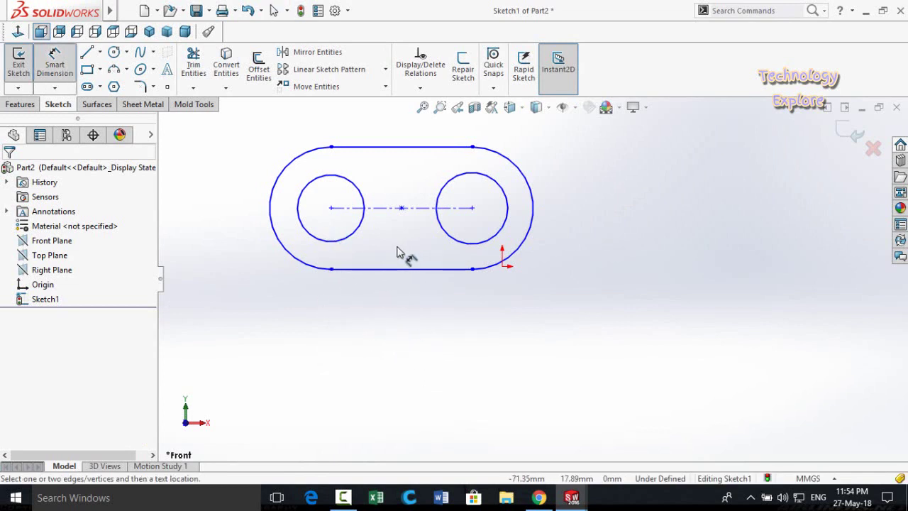
left_click(322, 244)
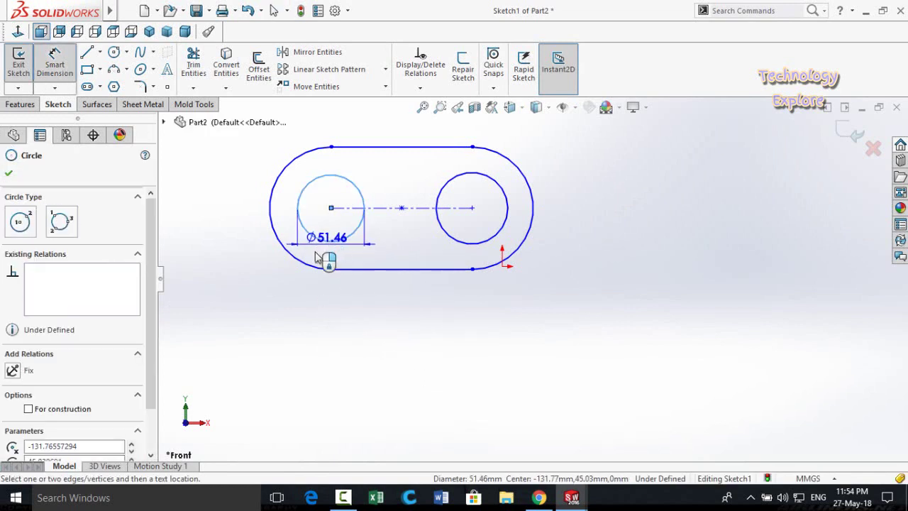
left_click(496, 234)
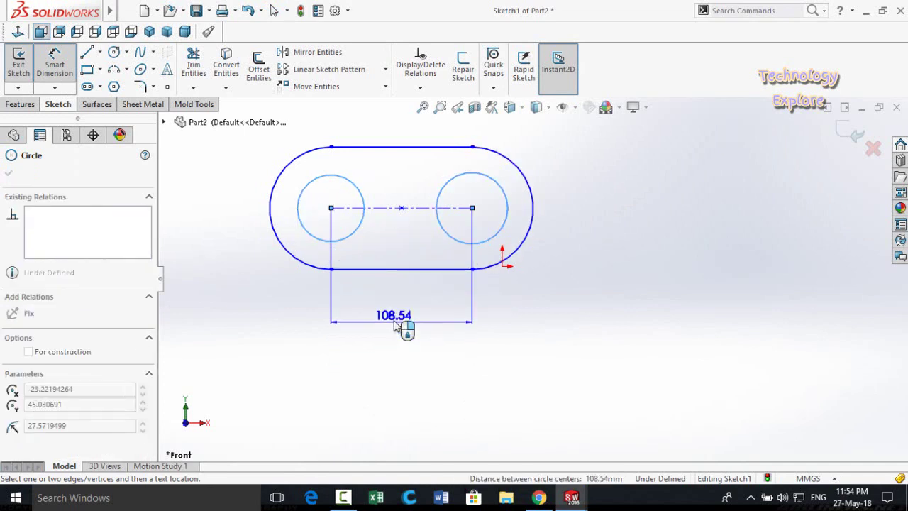
left_click(387, 242)
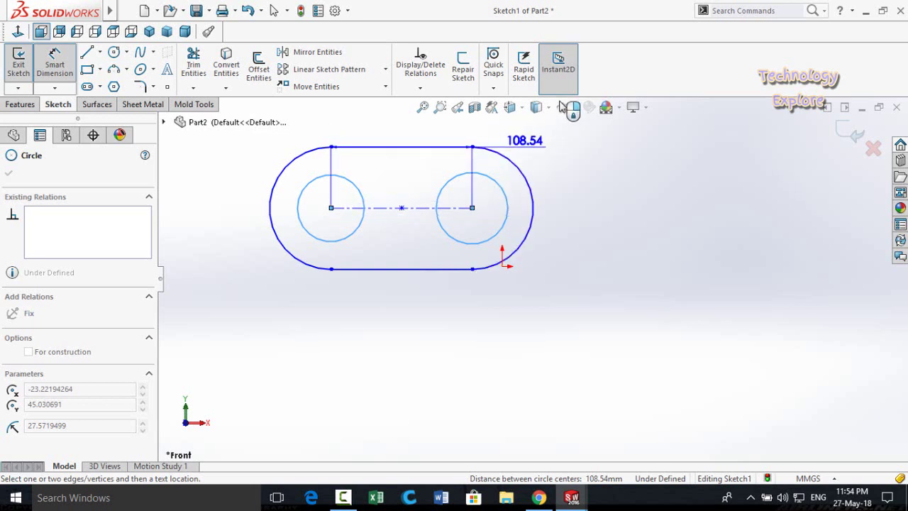
key("Escape")
key("Escape")
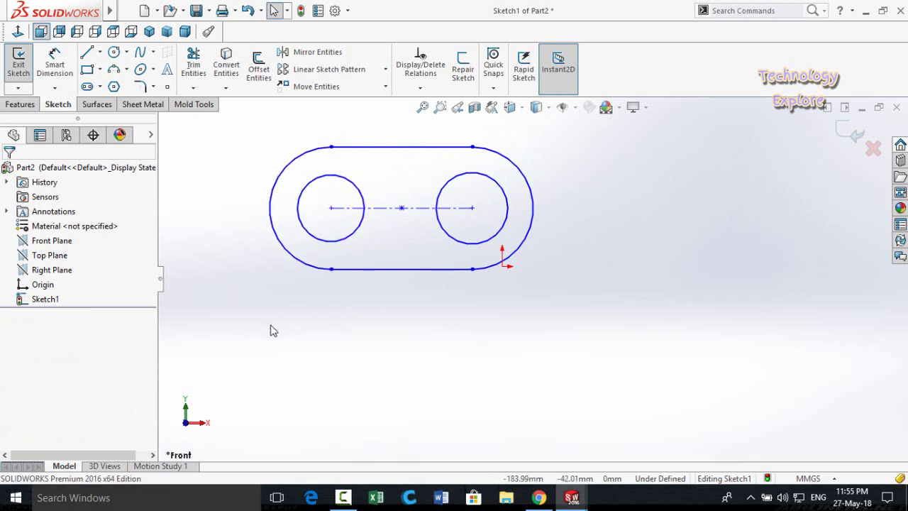
- Try a Smart Dimension between the far outer edges of the two circles inside the slot
right_click_drag(252, 320, 244, 201)
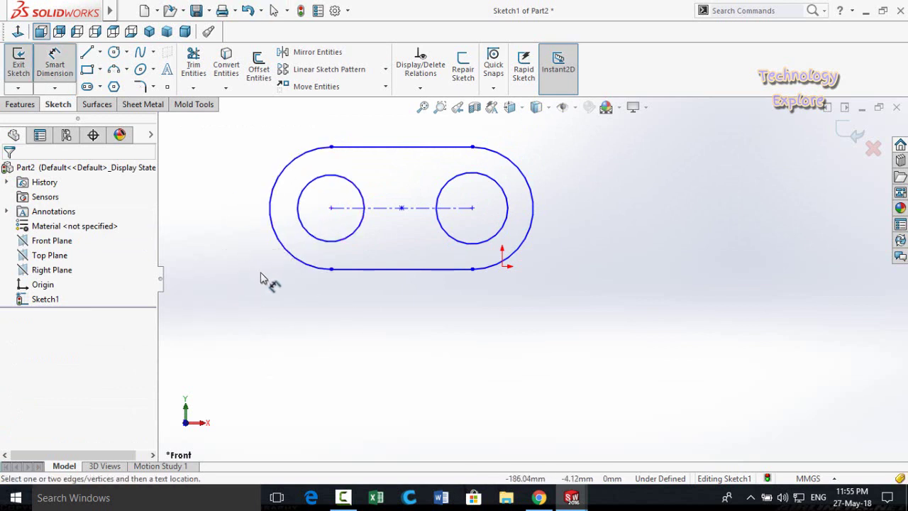
left_click(300, 217, "shift")
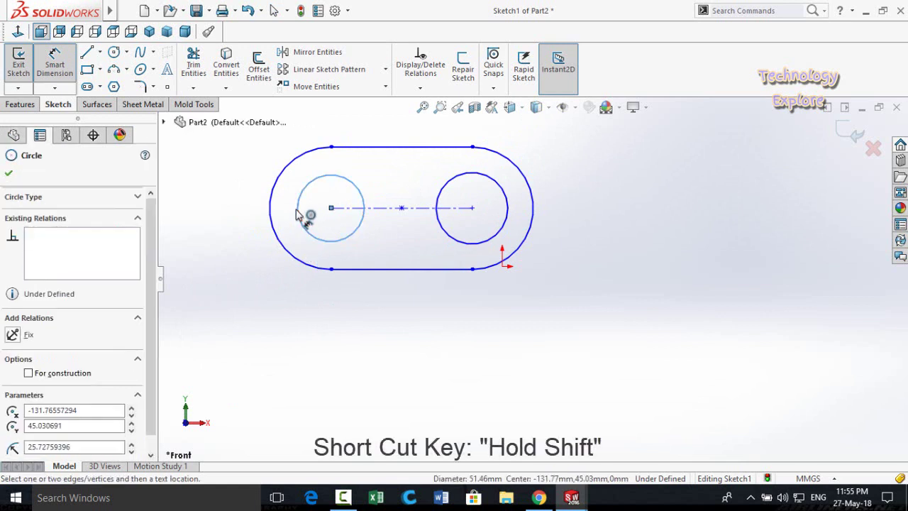
left_click(510, 217, "shift")
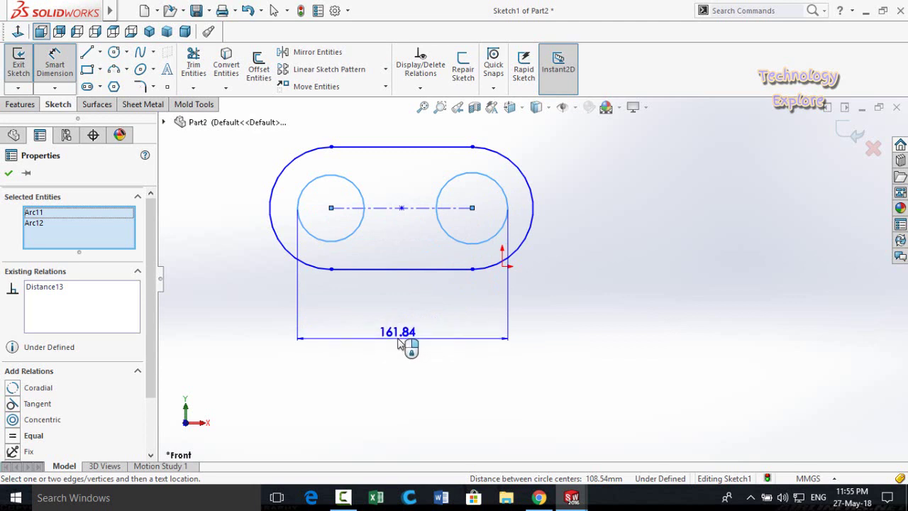
key("Escape")
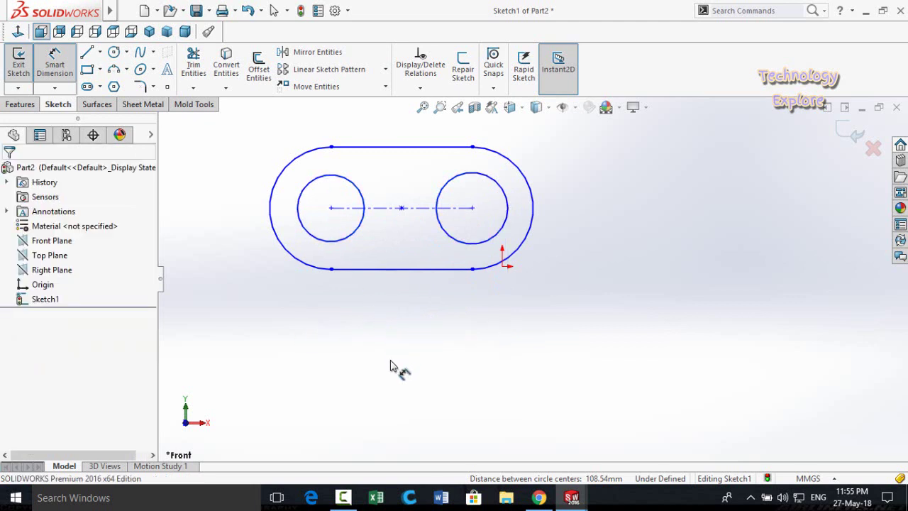
- Dimension from the left circle's outer edge to the right circle's centre, place it below the slot and accept the value as drawn
left_click(303, 227)
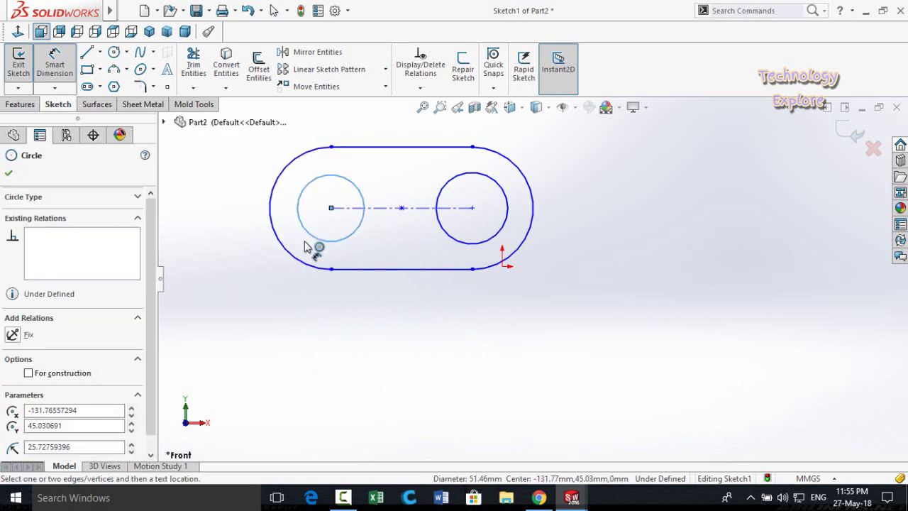
left_click(474, 227)
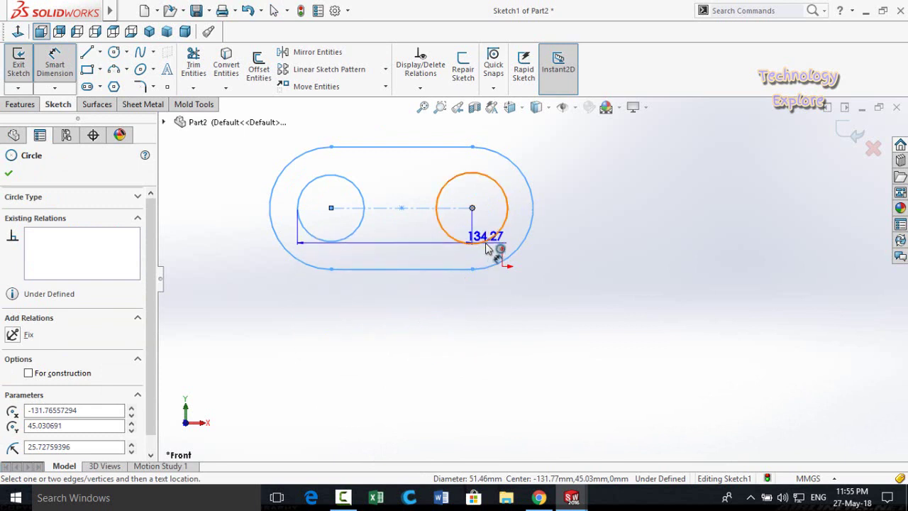
left_click(397, 361)
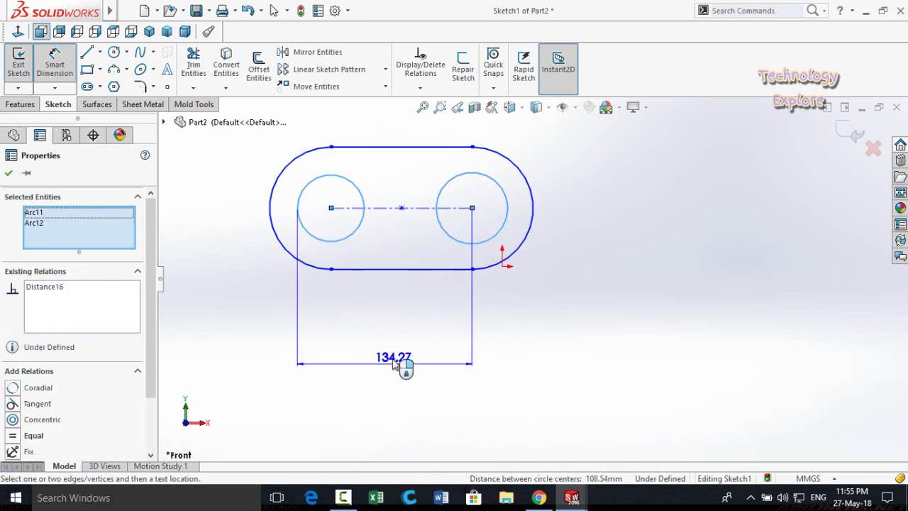
left_click(399, 354)
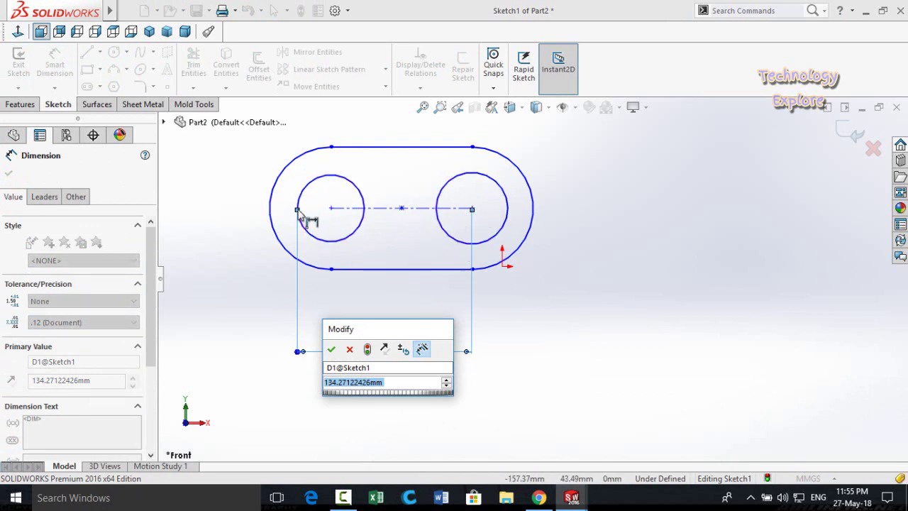
left_click(331, 348)
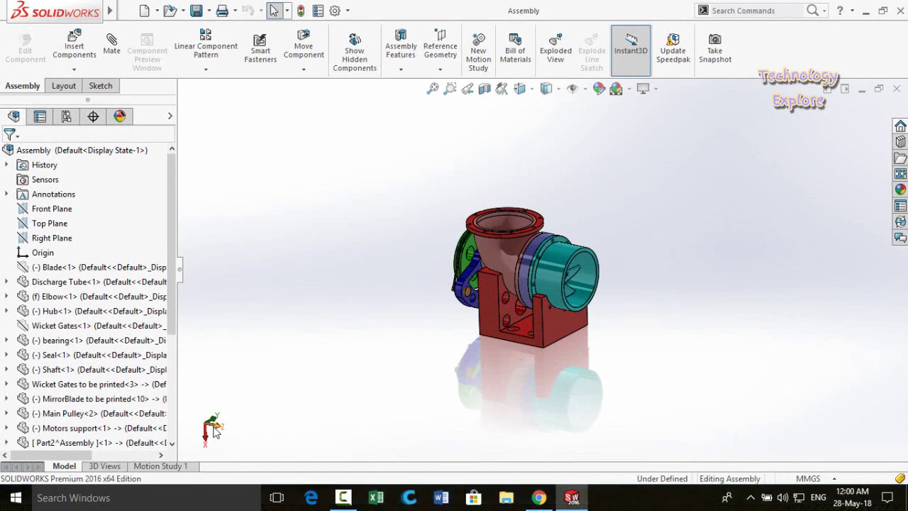
- Rotate the assembly view about the Z axis through several orientations to inspect the model from all sides
key("Up")
key("Up")
key("Up")
key("Up")
key("Up")
key("Up")
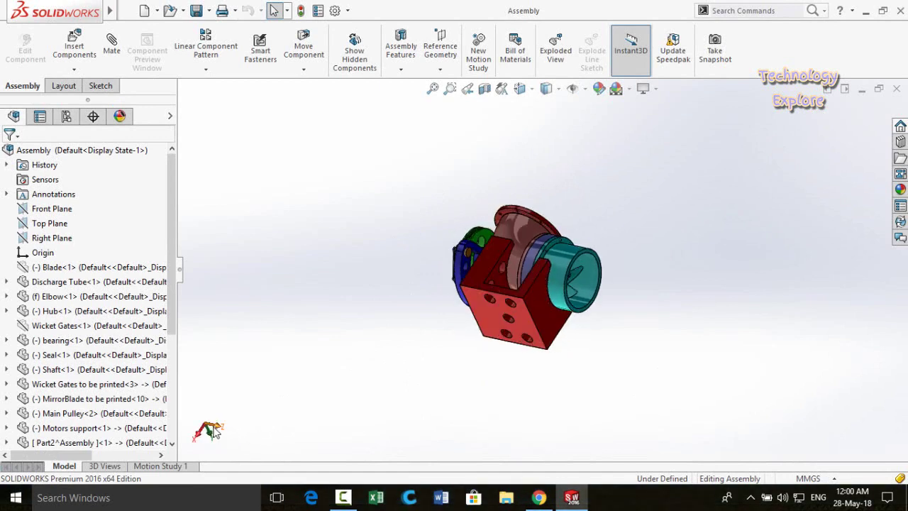
key("alt+Left")
key("alt+Left")
key("alt+Left")
key("alt+Left")
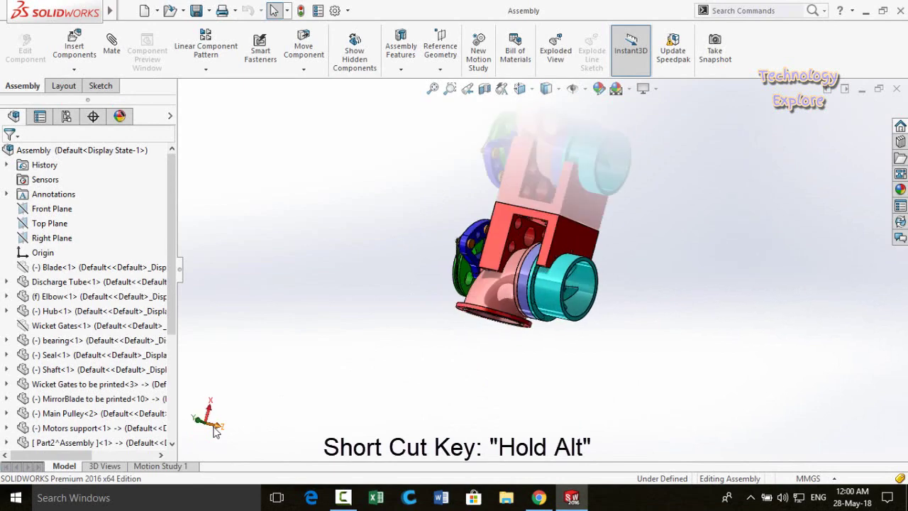
key("alt+Left")
key("alt+Left")
key("alt+Left")
key("alt+Left")
key("alt+Left")
key("alt+Left")
key("alt+Left")
key("alt+Left")
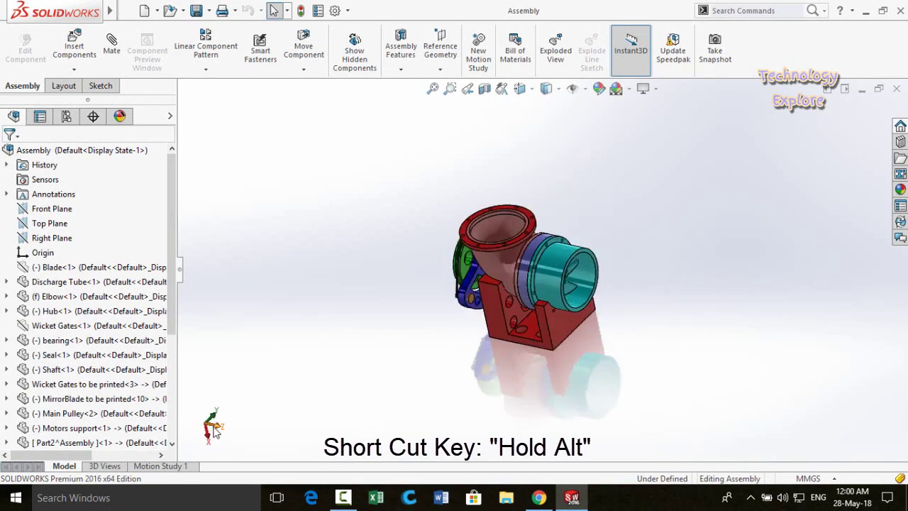
key("Up")
key("Up")
key("Up")
key("Up")
key("Up")
key("Up")
key("Up")
key("Up")
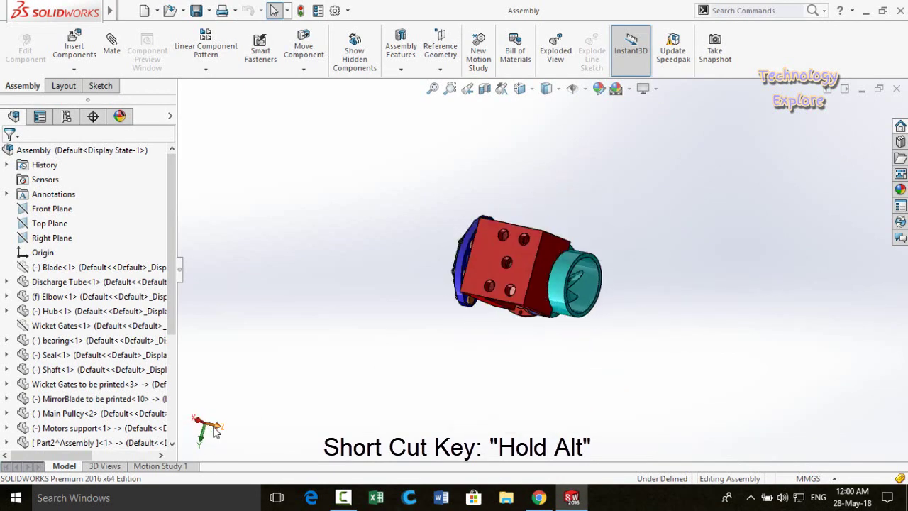
- Rotate the assembly view about the Y axis through several full turns to inspect the model
key("Left")
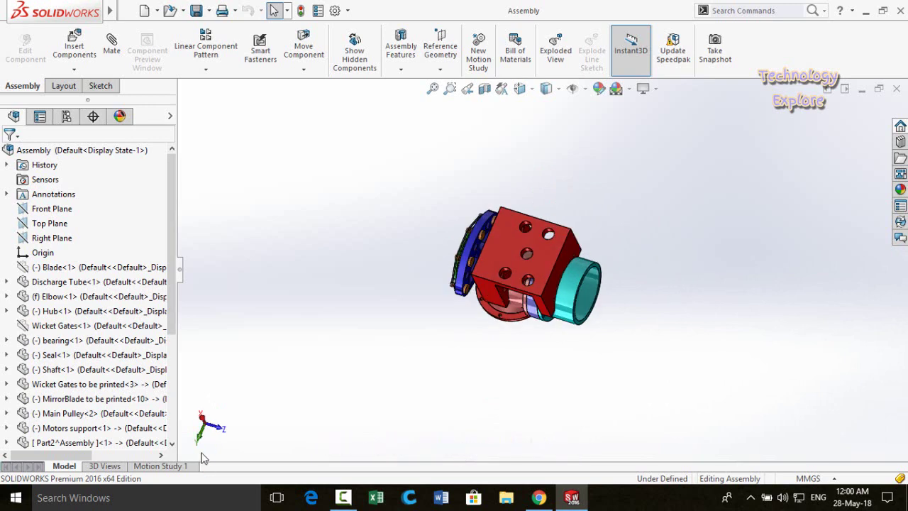
key("Left")
key("Left")
key("Left")
key("Left")
key("Left")
key("Left")
key("Left")
key("Left")
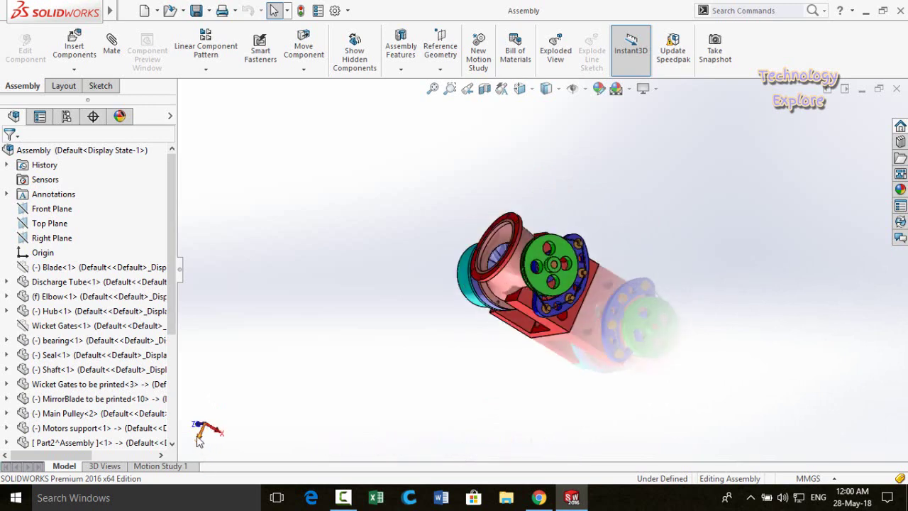
key("Left")
key("Left")
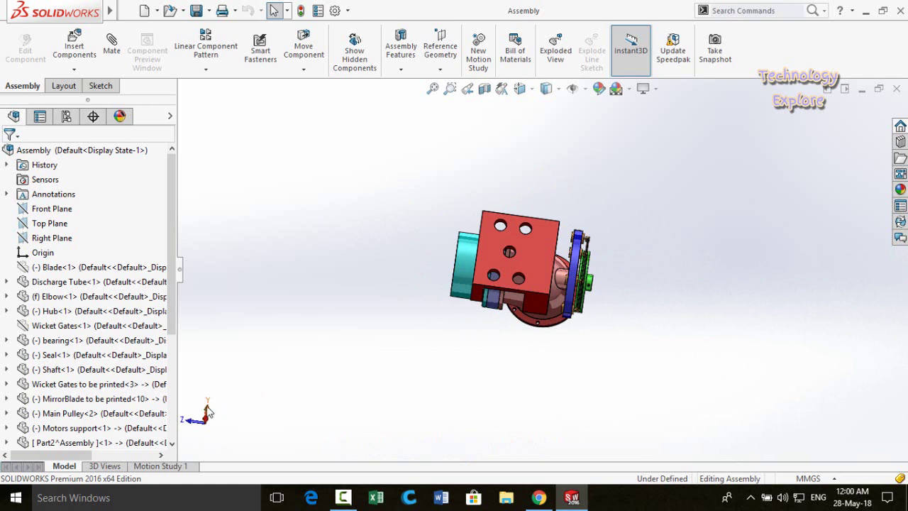
key("Left")
key("Left")
key("Left")
key("Left")
key("Left")
key("Left")
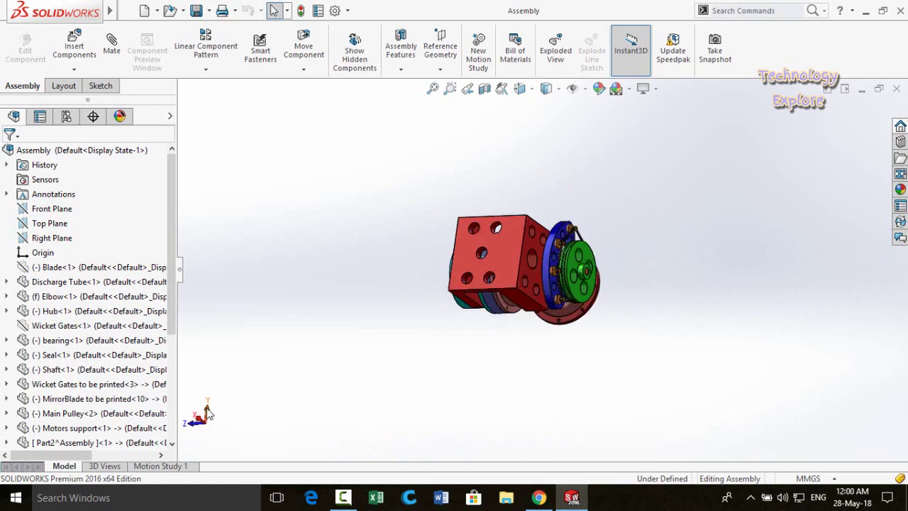
key("Left")
key("Left")
key("Left")
key("Left")
key("Left")
key("Left")
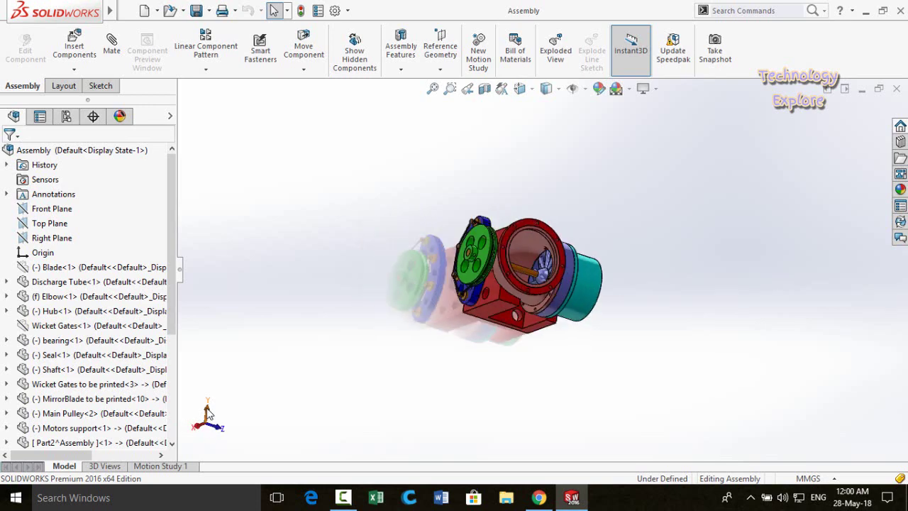
key("Left")
key("Left")
key("Left")
key("Left")
key("Left")
key("Left")
key("Left")
key("Left")
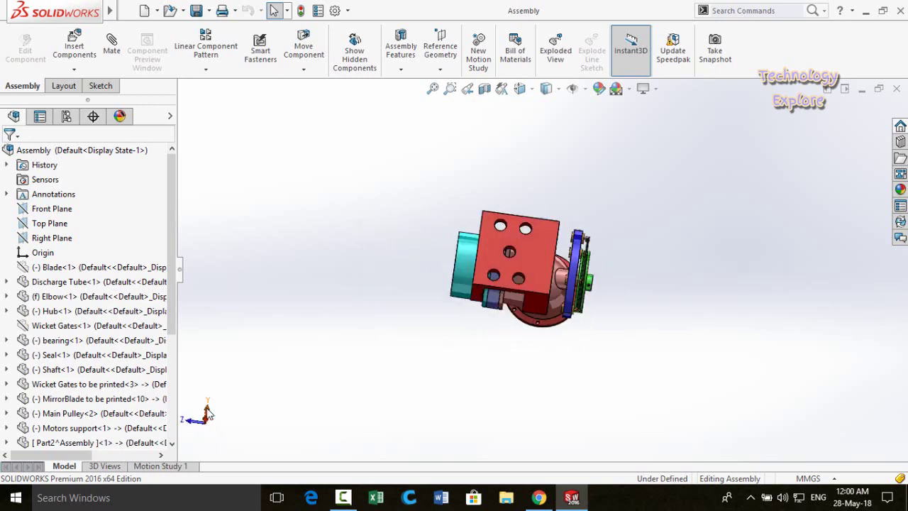
key("Left")
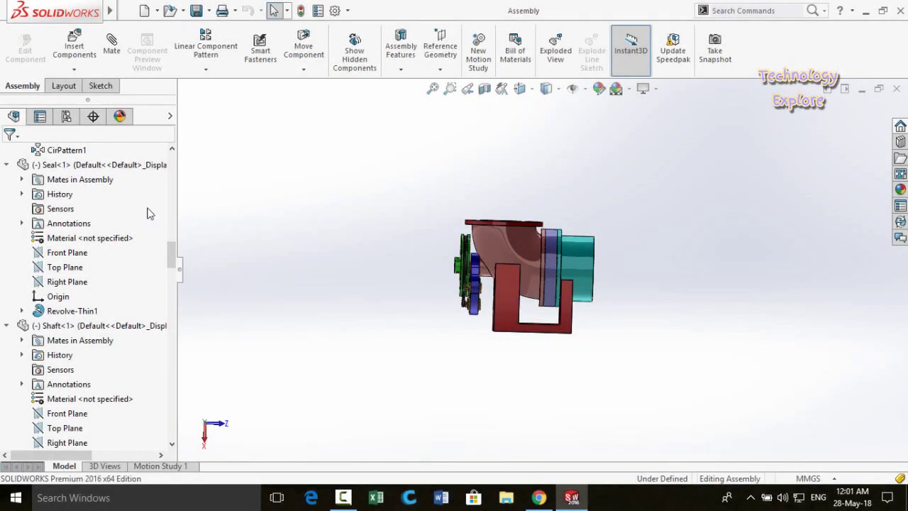
- Look through the assembly's fully expanded feature tree, from the seal and shaft to the motors and connecting flange
scroll(2, 319, "down", 15)
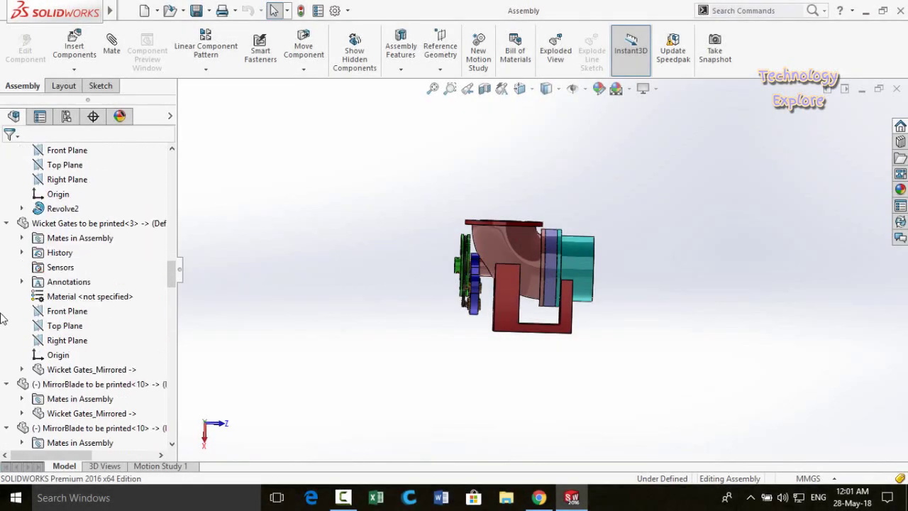
scroll(2, 320, "down", 15)
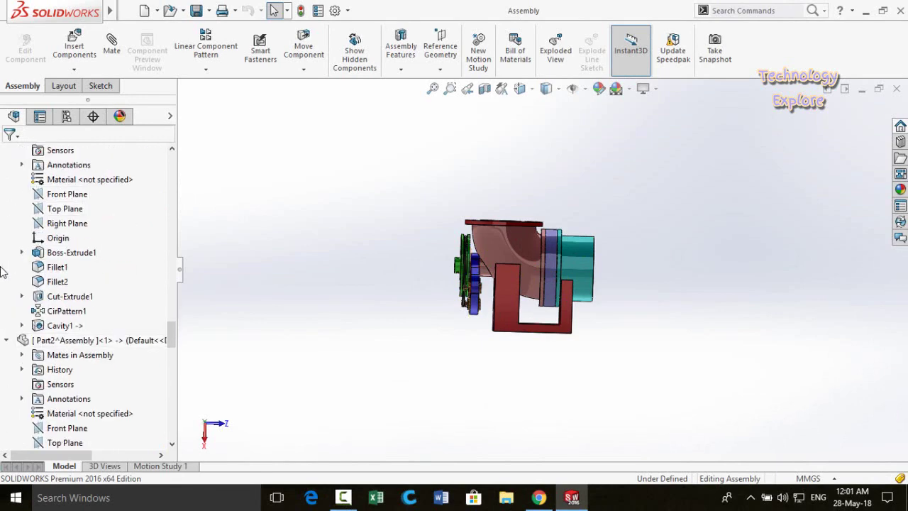
scroll(2, 272, "down", 2)
scroll(2, 272, "down", 8)
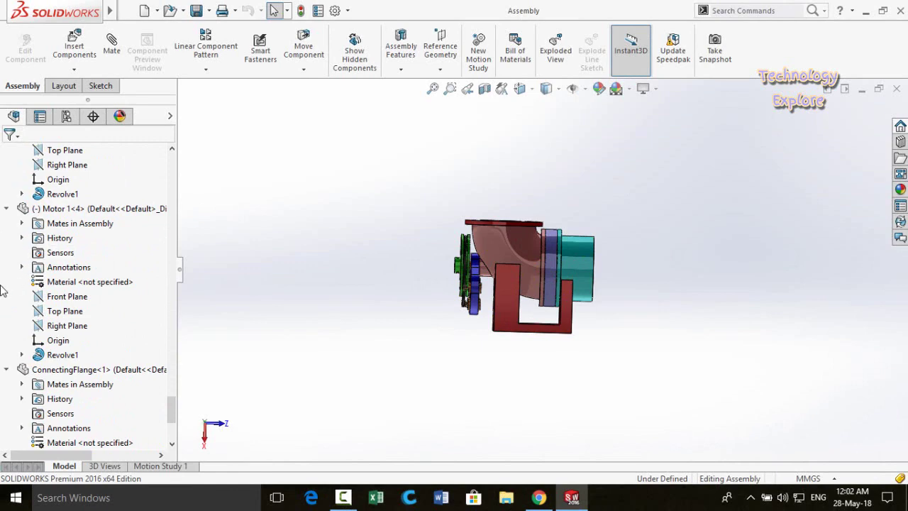
scroll(2, 287, "down", 3)
scroll(2, 287, "up", 9)
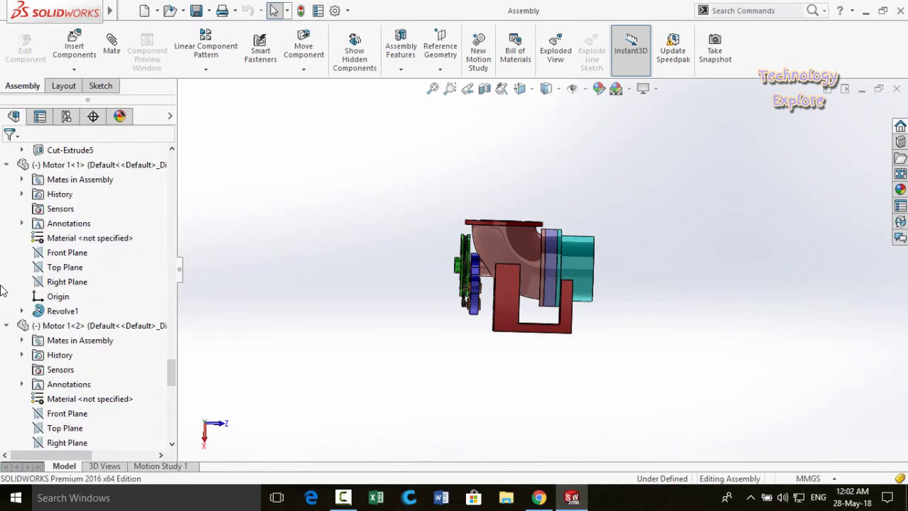
- Collapse all expanded items in the assembly's feature tree
scroll(2, 291, "up", 1)
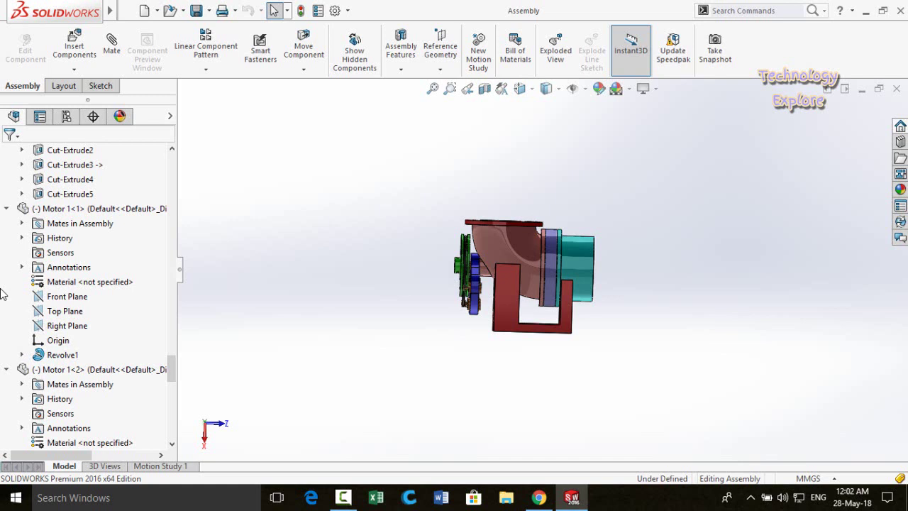
scroll(2, 294, "up", 1)
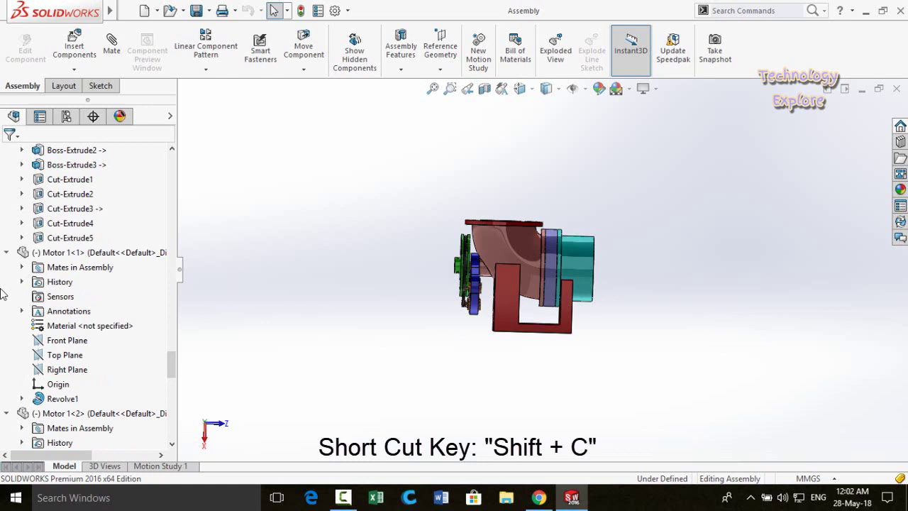
key("shift+c")
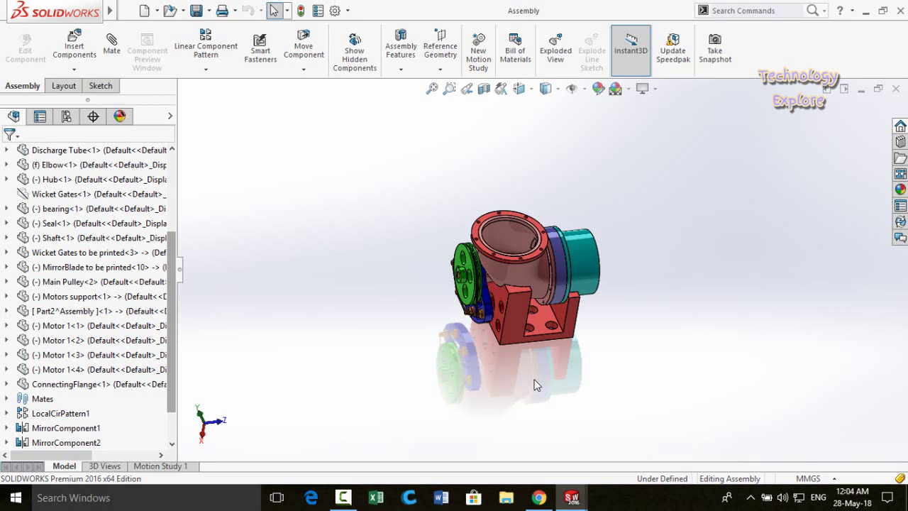
- Cycle through the open application windows and return to the assembly
key("alt+Tab")
key("alt+Tab")
key("alt+Tab")
key("alt+Tab")
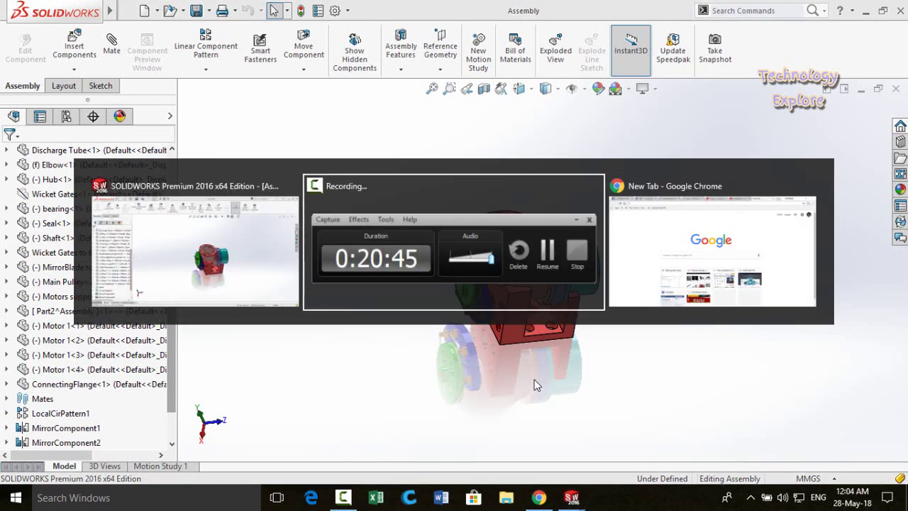
key("alt+Tab")
key("alt+Tab")
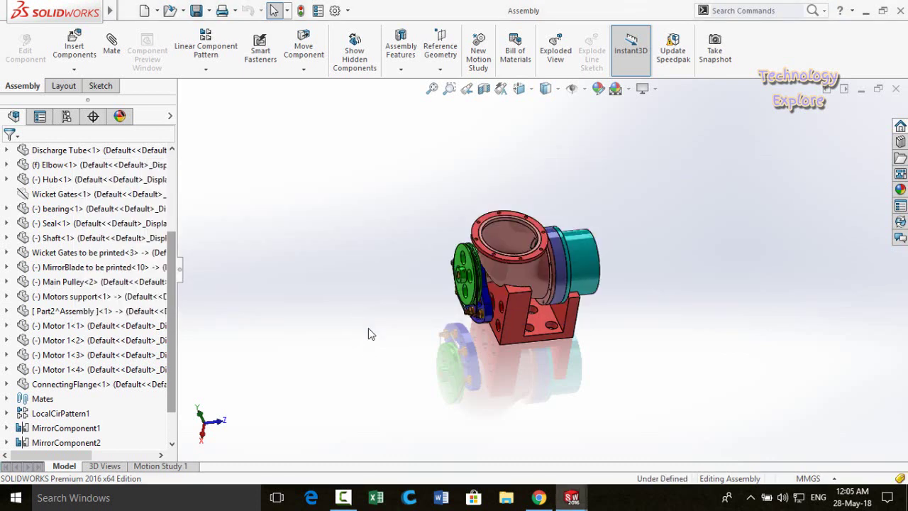
- Cycle through the list of open documents, covering the assembly, main pulley, motors support, discharge tube, Part2 and elbow
key("ctrl+Tab")
key("ctrl+Tab")
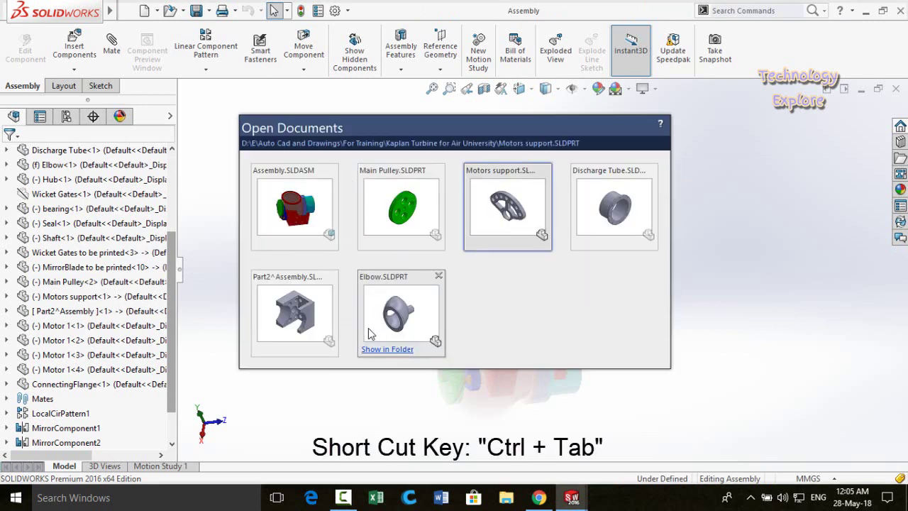
key("ctrl+Tab")
key("ctrl+Tab")
key("ctrl+Tab")
key("ctrl+Tab")
key("ctrl+Tab")
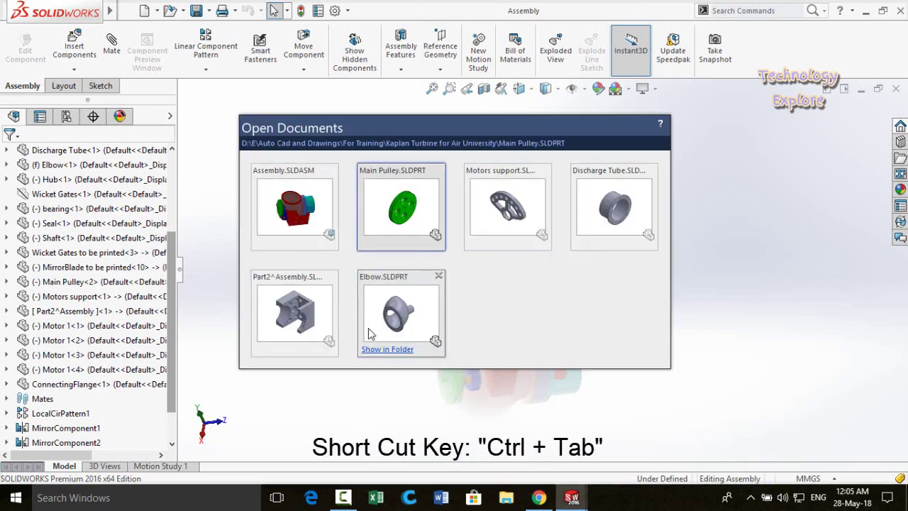
key("ctrl+Tab")
key("ctrl+Tab")
key("ctrl+Tab")
key("ctrl+Tab")
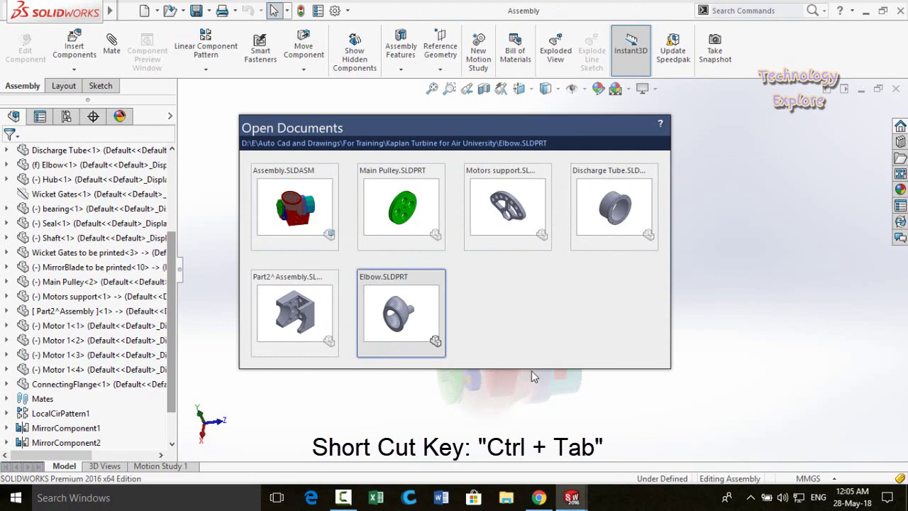
key("ctrl+Tab")
- Bring up the open documents overview and choose the Main Pulley part
mouse_move(572, 498)
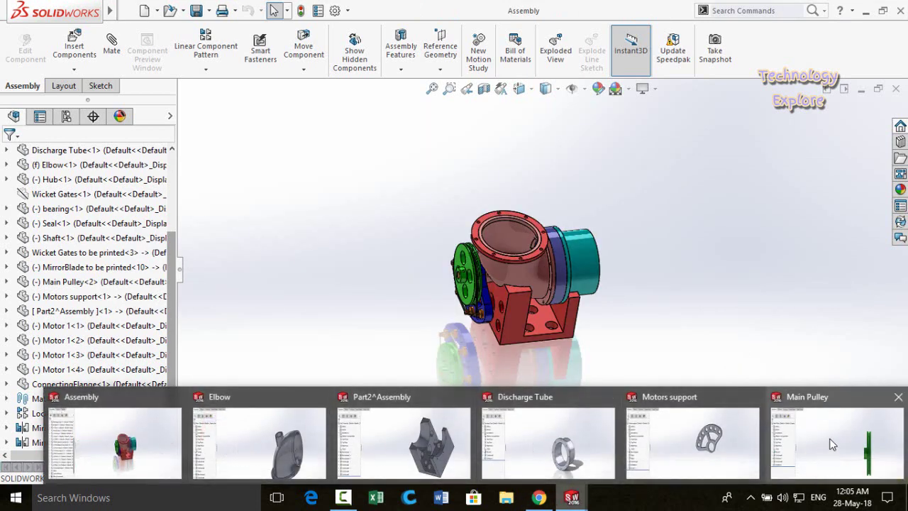
mouse_move(298, 436)
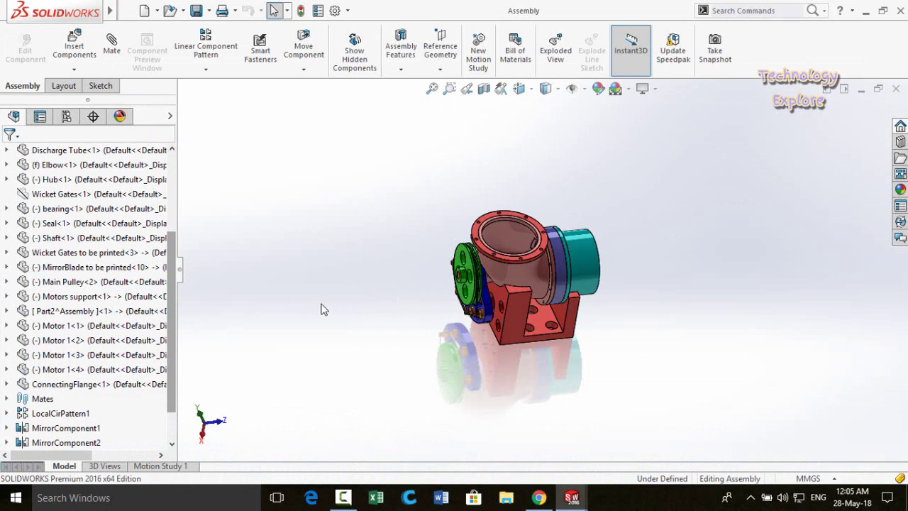
key("ctrl+Tab")
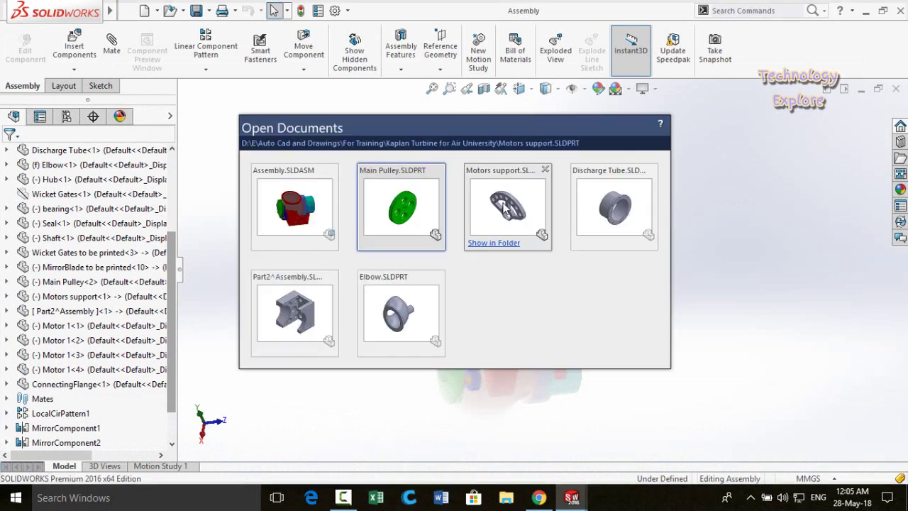
left_click(420, 238)
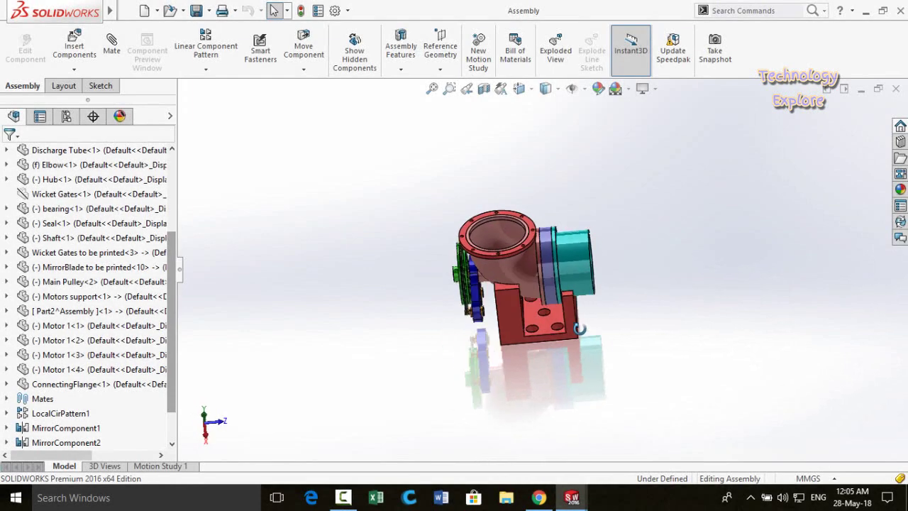
- Select the elbow, the Part2 bracket, one mirrored blade and the motors support together, and clear the selection
middle_click_drag(579, 328, 598, 287)
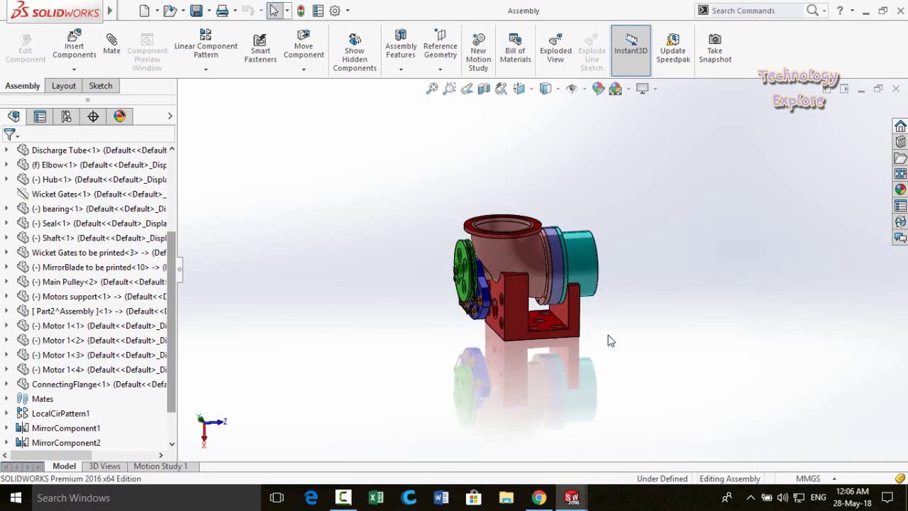
left_click(514, 262)
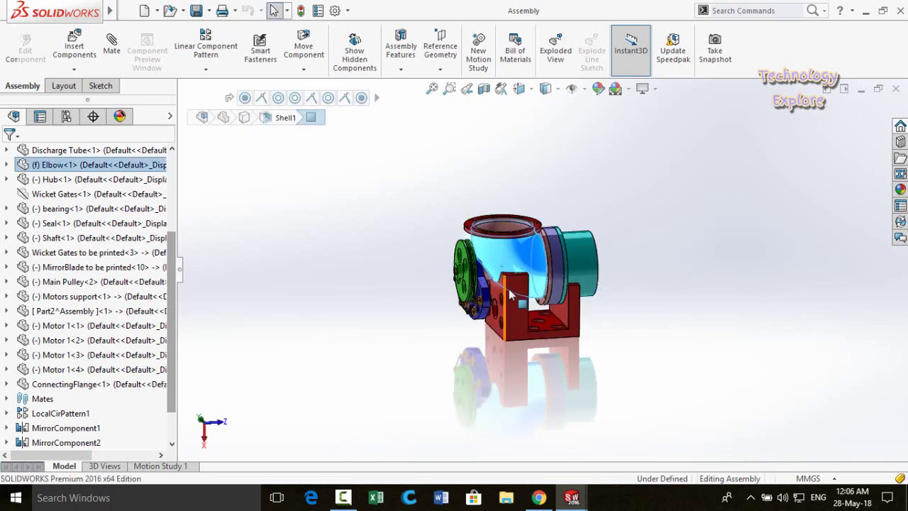
left_click(528, 330, "ctrl")
middle_click_drag(529, 331, 503, 348)
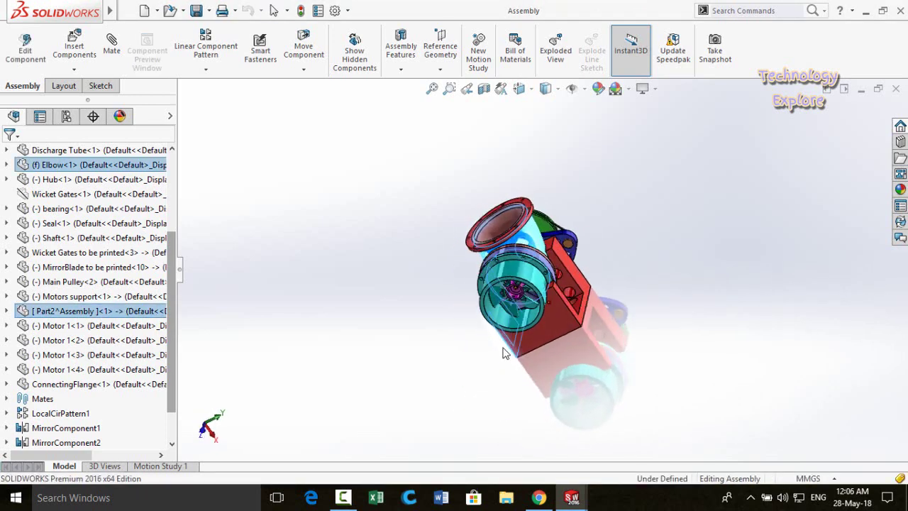
left_click(623, 315, "ctrl")
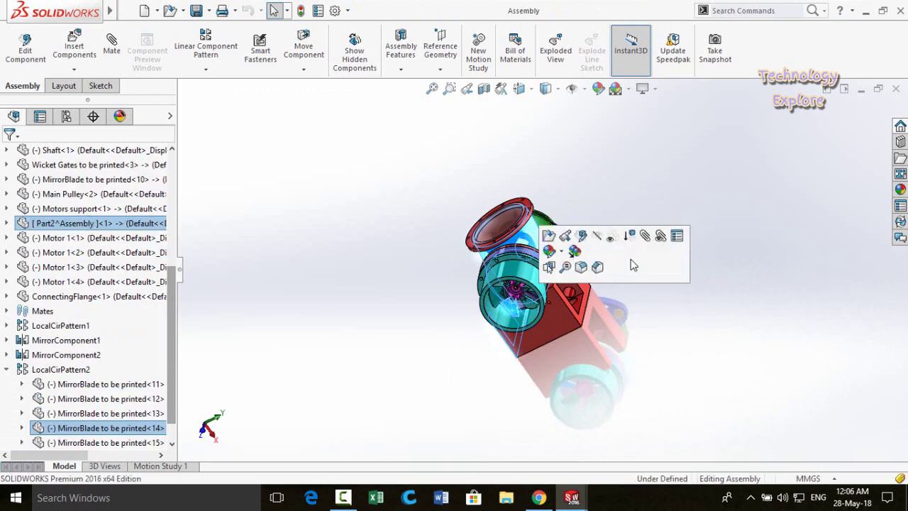
middle_click_drag(635, 331, 586, 328)
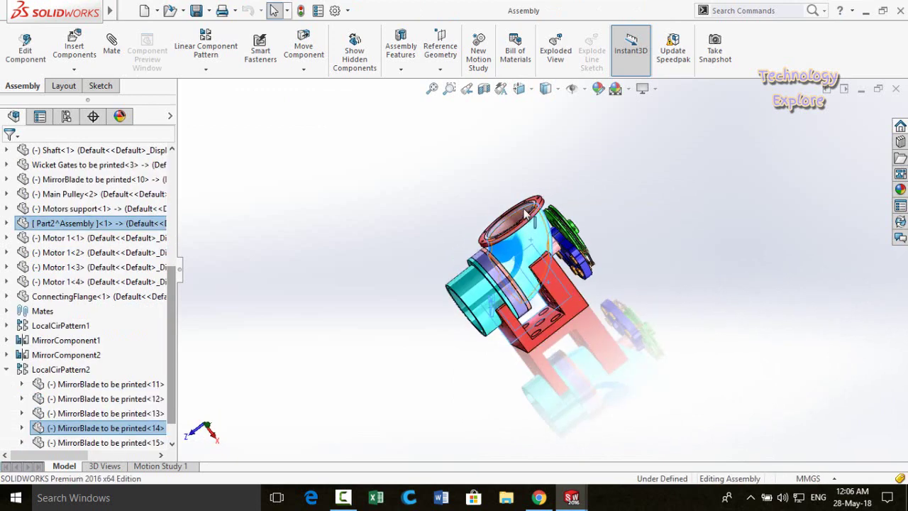
left_click(571, 250, "ctrl")
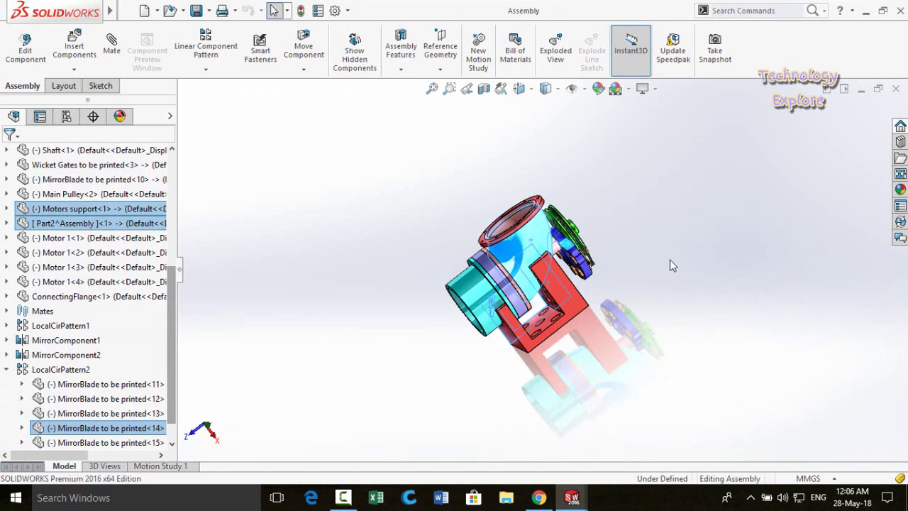
left_click(681, 284)
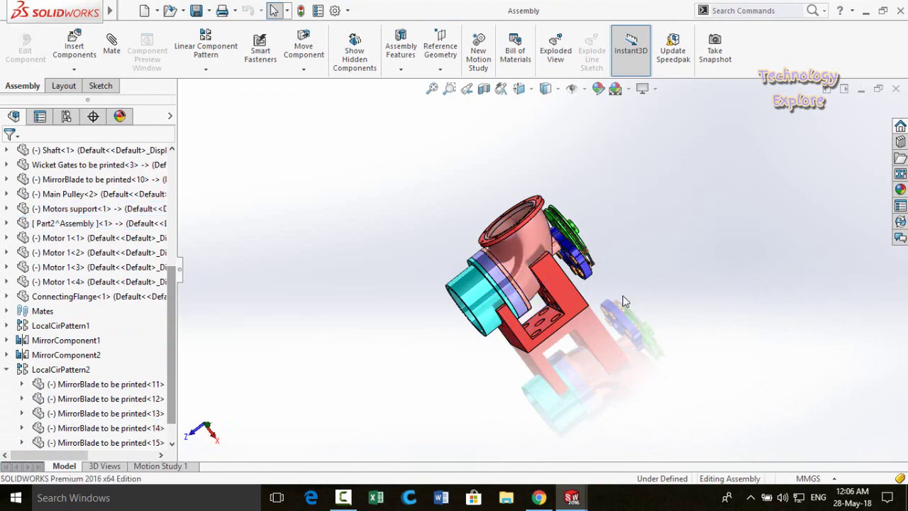
- Restore the previous selection of several components in the assembly
middle_click_drag(624, 303, 650, 294)
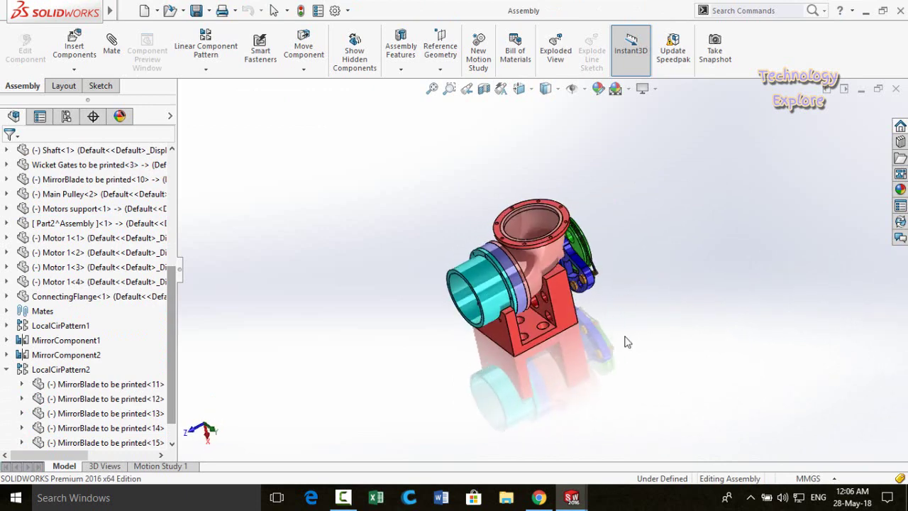
right_click(636, 234)
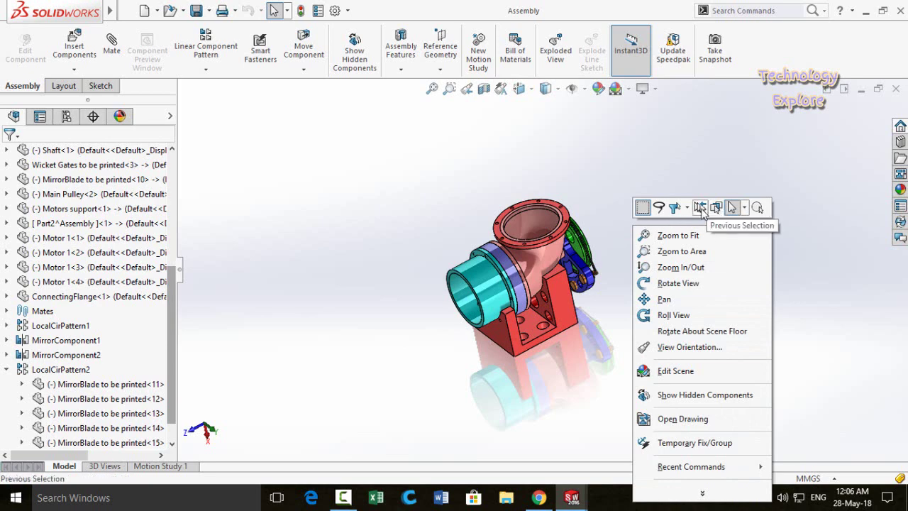
left_click(700, 208)
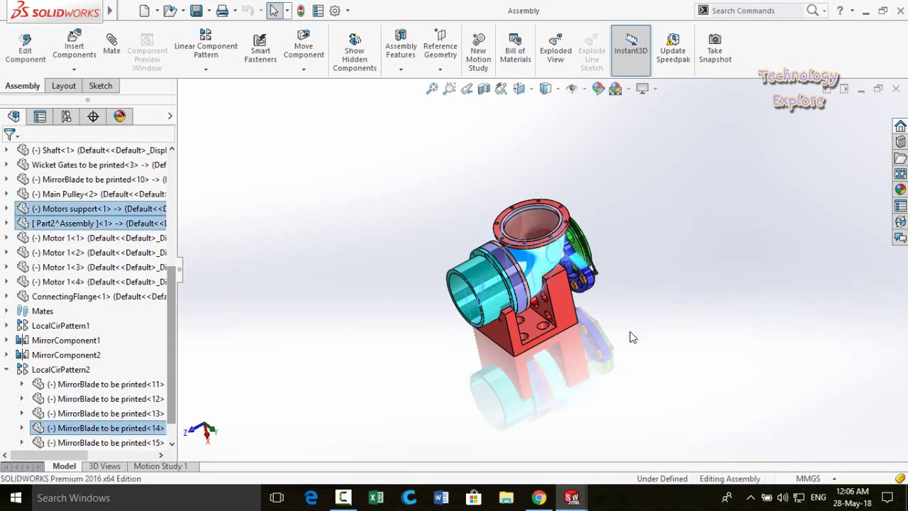
middle_click_drag(553, 387, 548, 457)
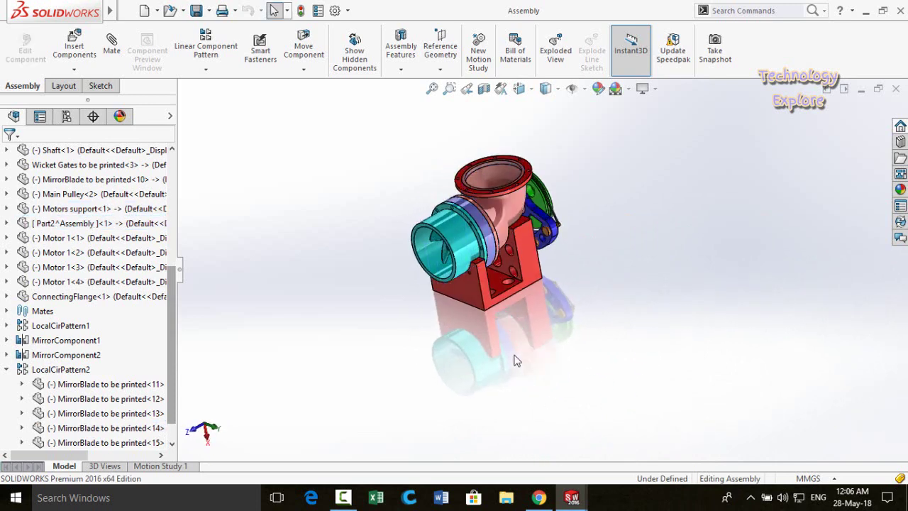
mouse_move(591, 267)
middle_mouse_down()
mouse_move(606, 292)
mouse_move(596, 256)
middle_mouse_up()
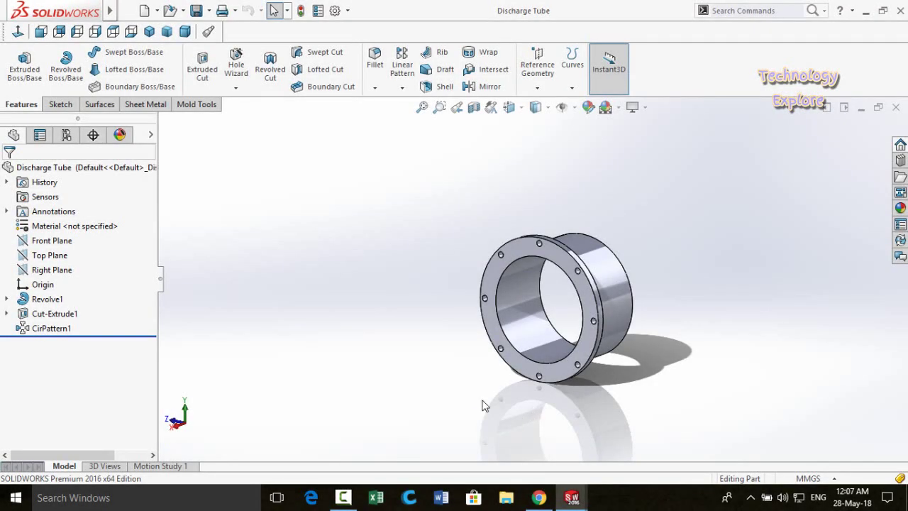
- Start a sketch on the flange face of the Discharge Tube part
middle_click_drag(481, 405, 604, 400)
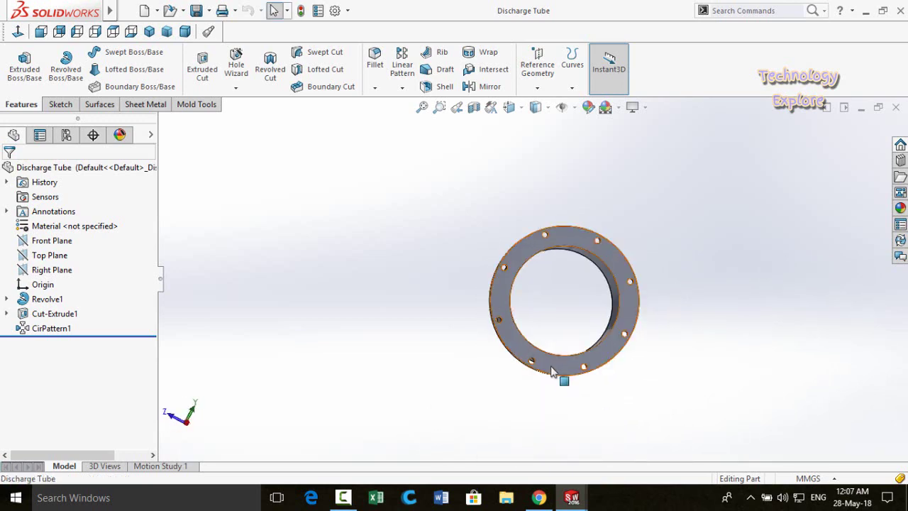
left_click(586, 347)
left_click(604, 325)
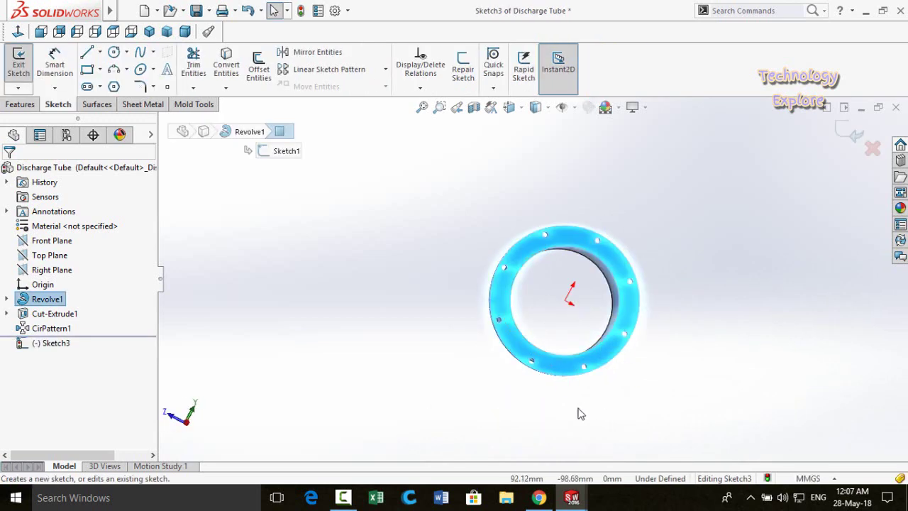
middle_click_drag(495, 405, 683, 385)
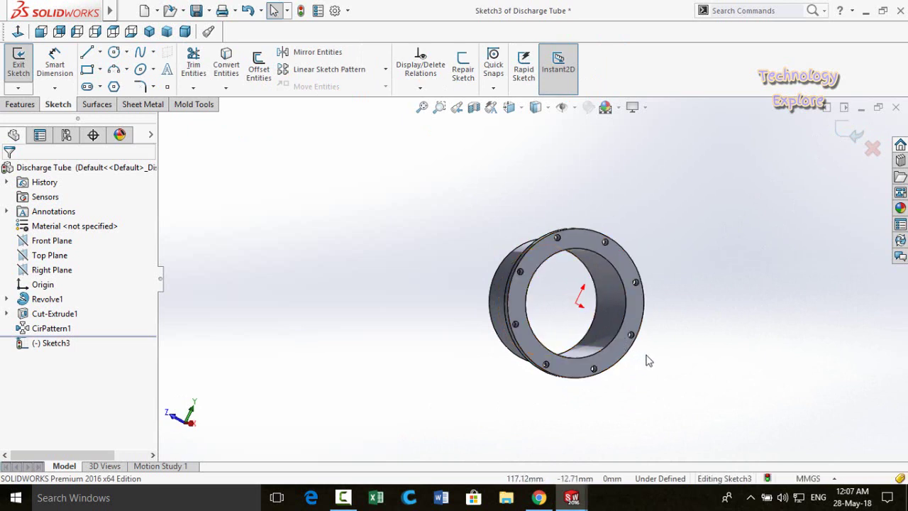
- Sketch a circle of about 6.93 mm radius on the flange ring below the bore and exit the sketch
key("s")
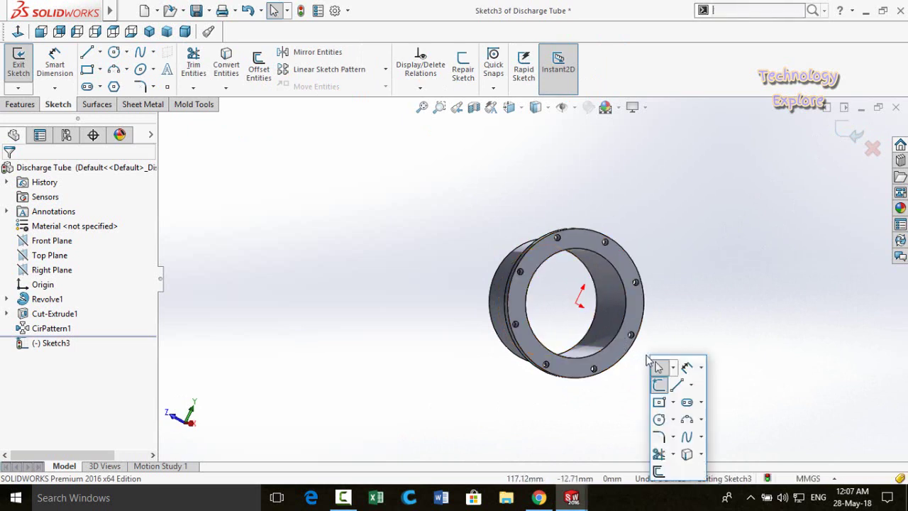
left_click(659, 422)
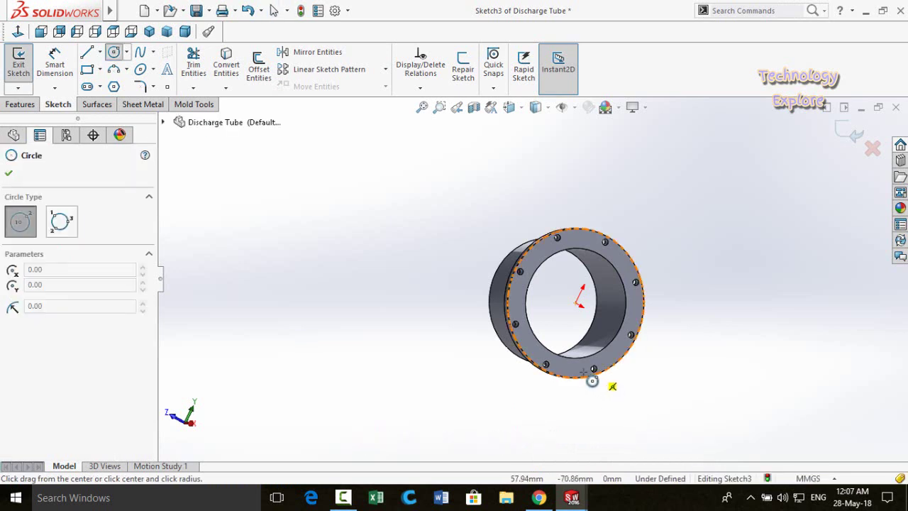
left_click(573, 369)
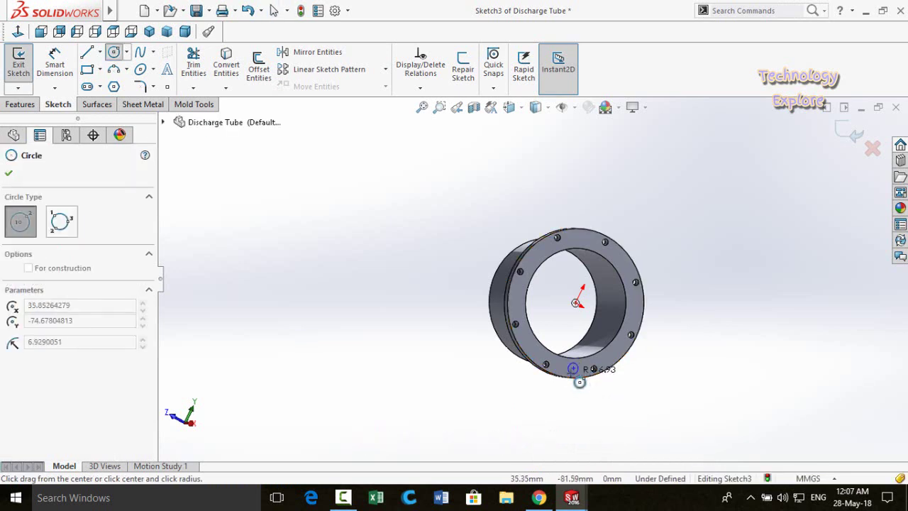
left_click(581, 383)
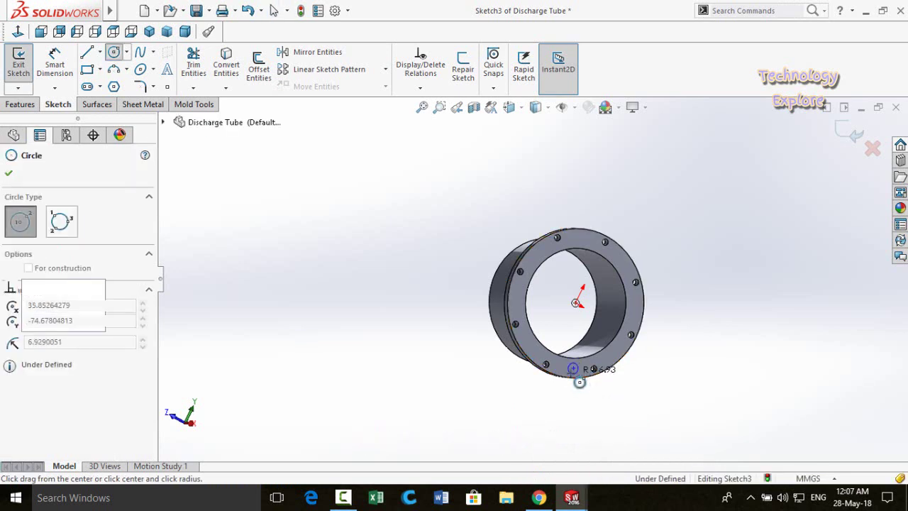
left_click(844, 133)
left_click(844, 132)
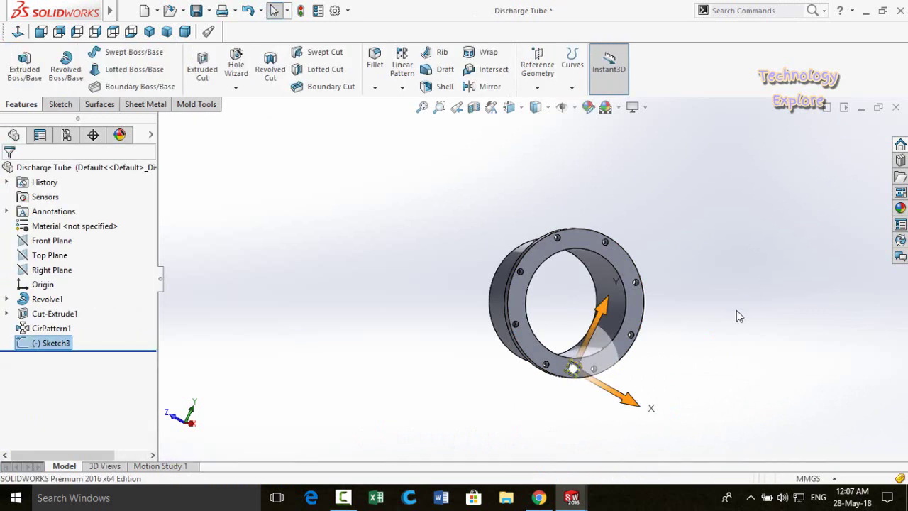
- Cut the small circle sketched on the Discharge Tube flange with a blind Extruded Cut 66 mm deep
key("s")
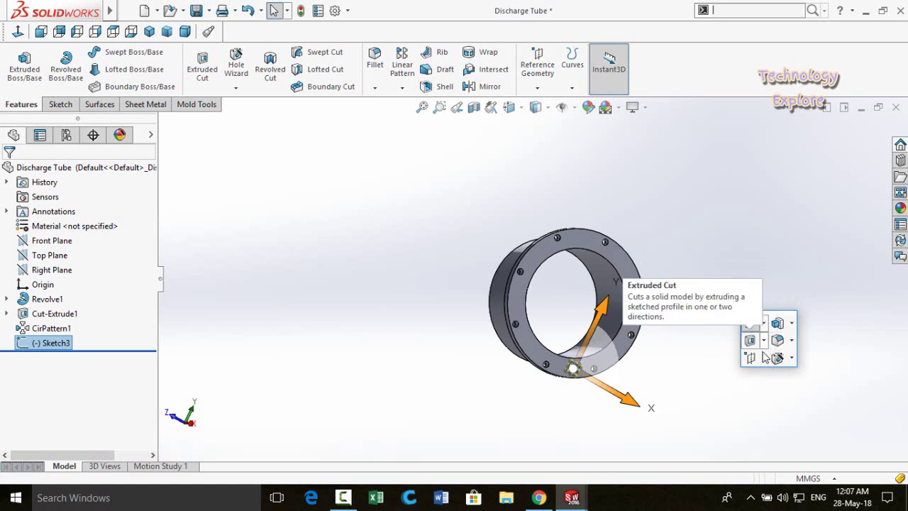
left_click(748, 343)
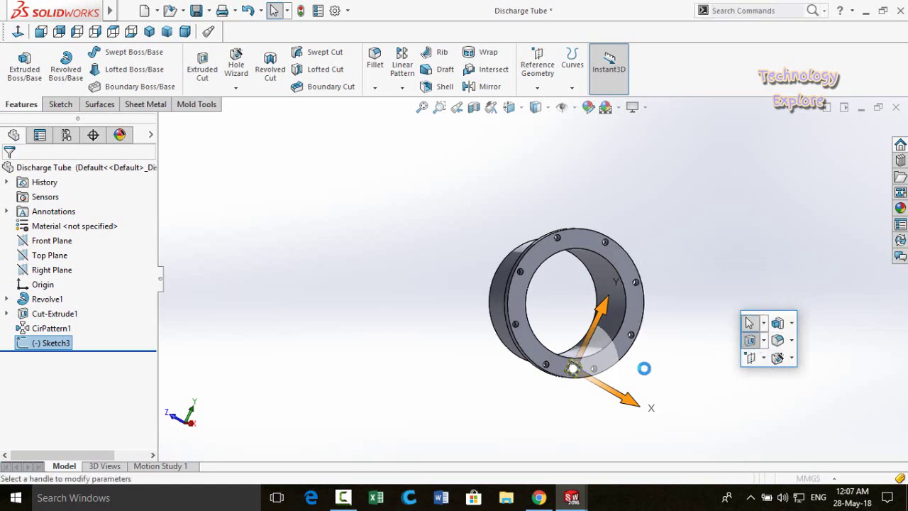
middle_click_drag(551, 416, 577, 384)
left_click_drag(574, 368, 531, 381)
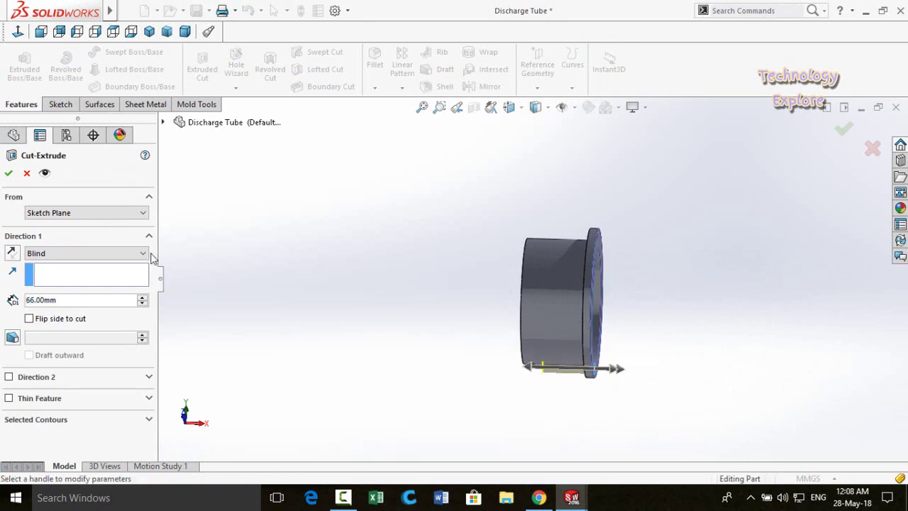
left_click(8, 173)
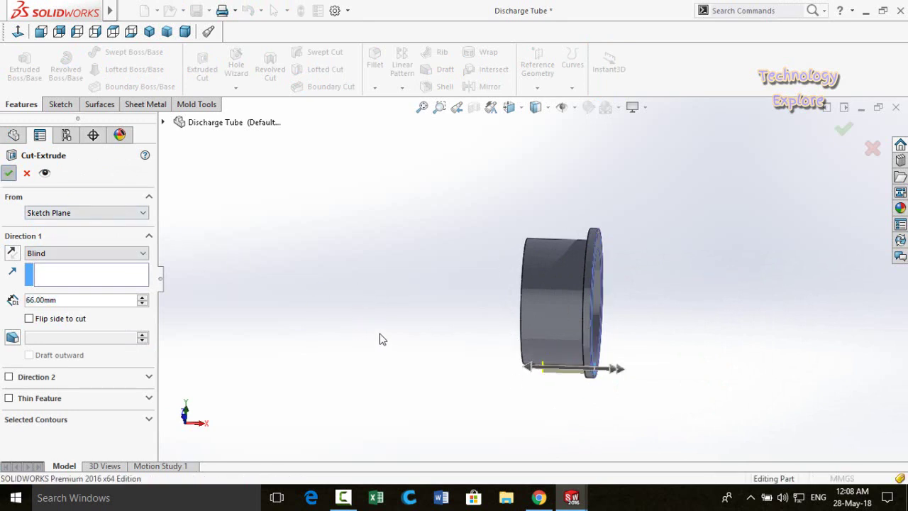
middle_click_drag(439, 280, 388, 292)
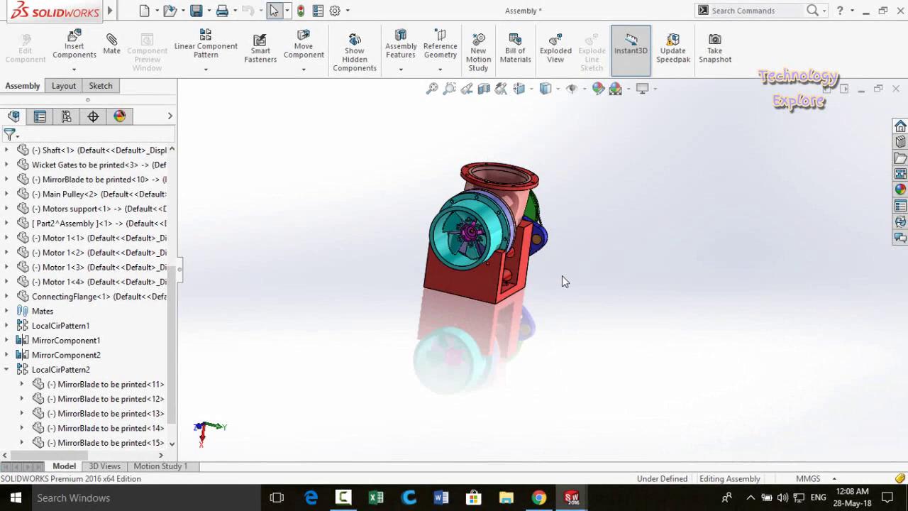
- Select the Part2 bracket and the Discharge Tube together in the assembly
middle_click_drag(561, 275, 544, 309)
scroll(541, 269, "up", 2)
scroll(540, 269, "down", 2)
middle_click_drag(540, 269, 547, 316)
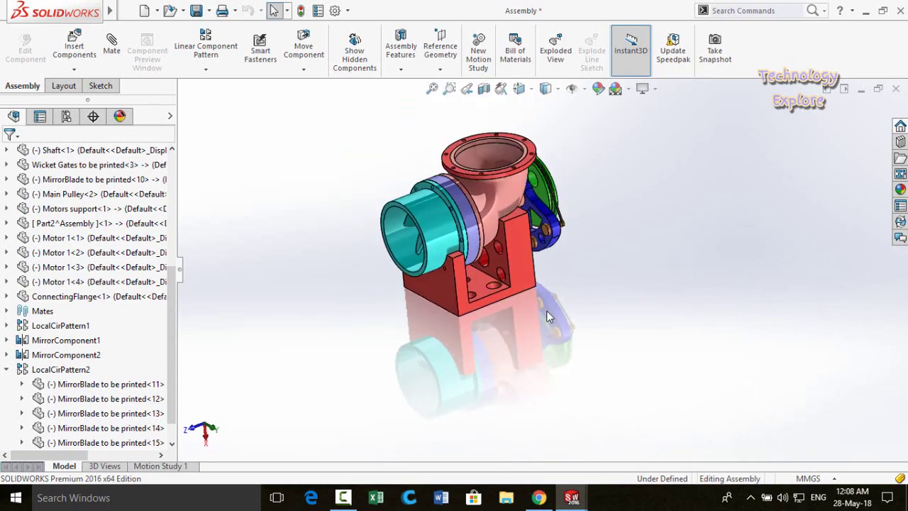
left_click(512, 244)
left_click(432, 218, "ctrl")
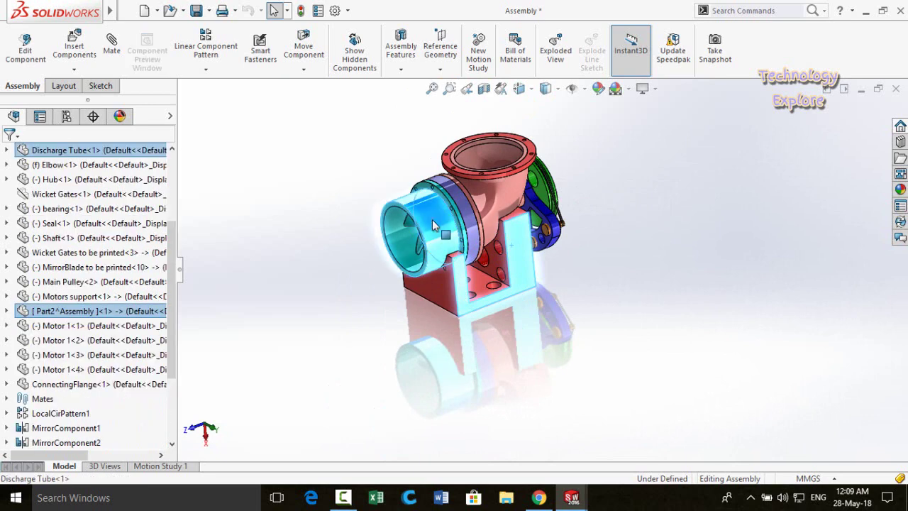
mouse_move(472, 174)
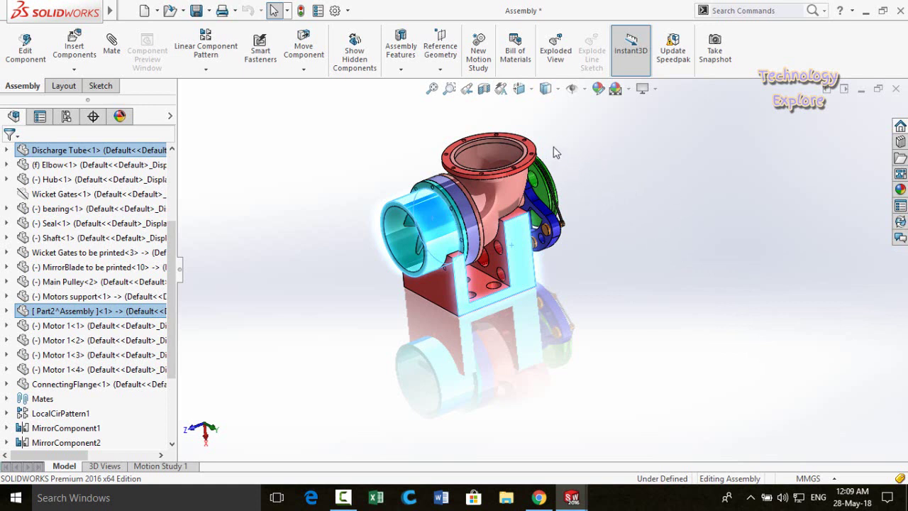
key("ctrl")
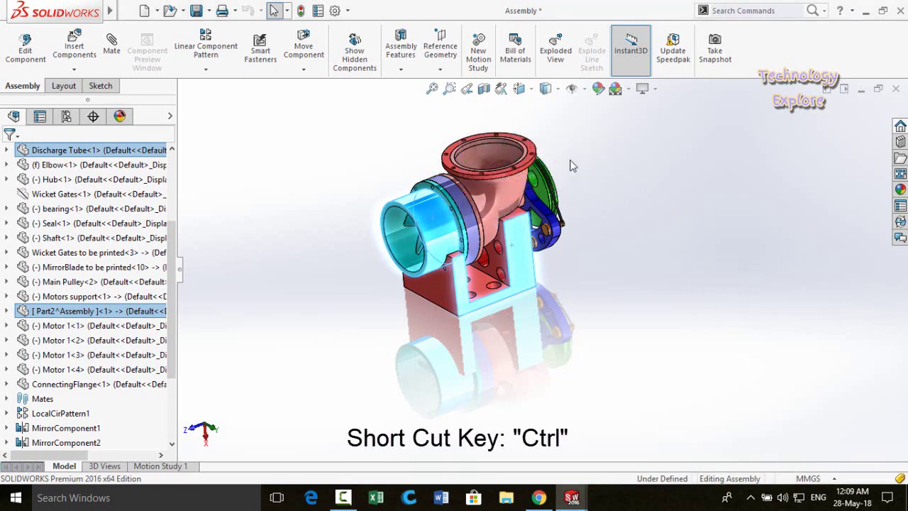
key("ctrl")
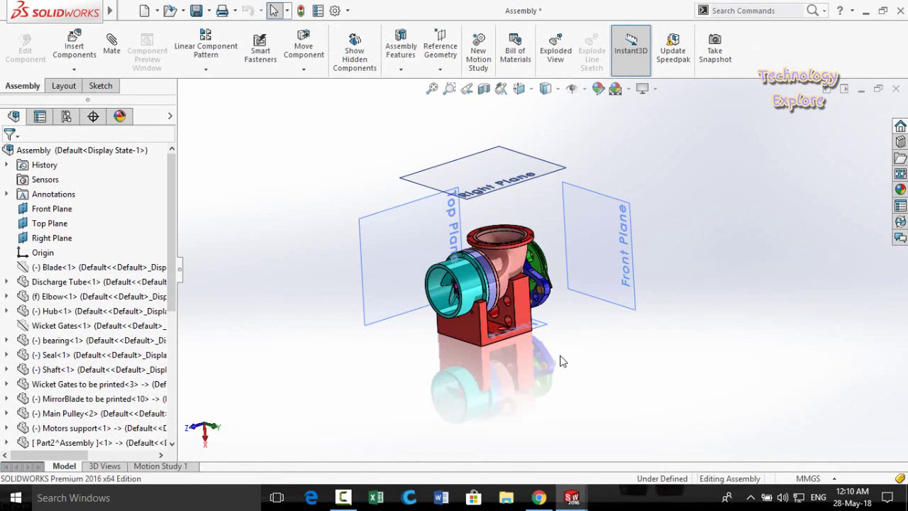
middle_click_drag(566, 332, 573, 333)
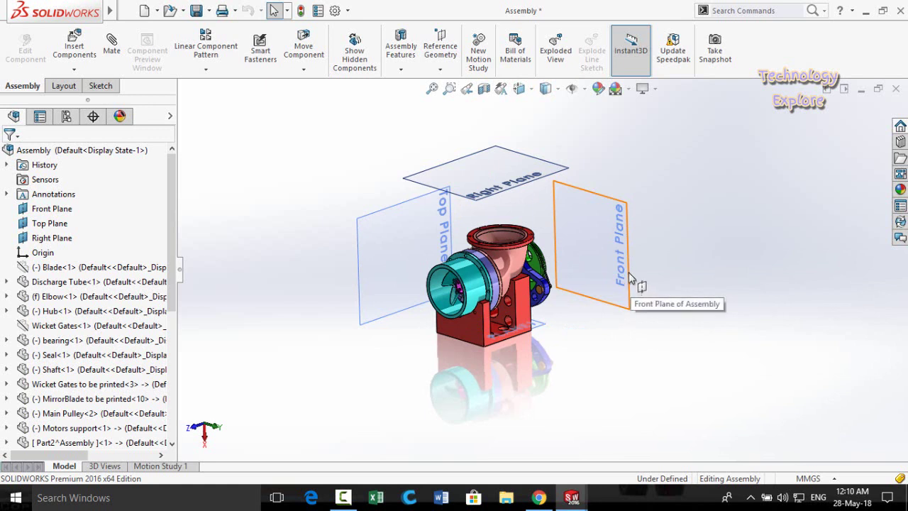
left_click_drag(630, 278, 575, 306, "ctrl")
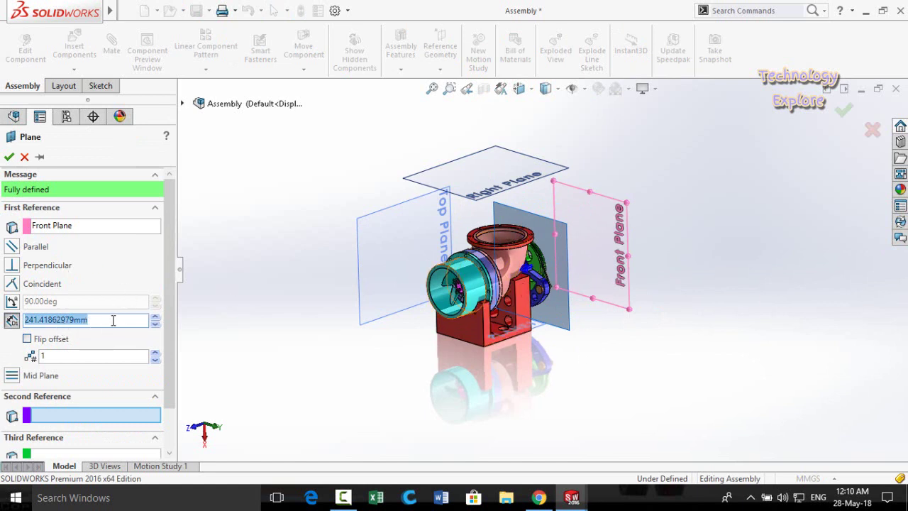
left_click(24, 157)
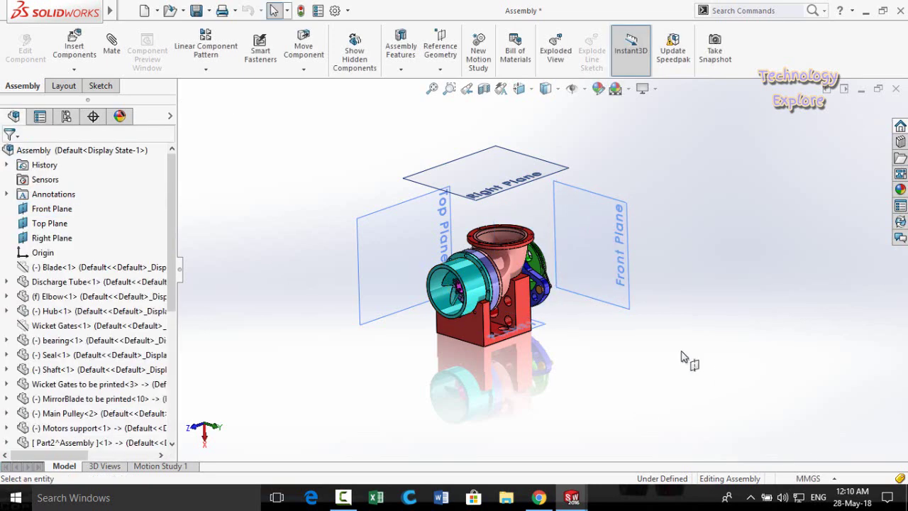
- Create a reference plane offset 500 mm from the Right Plane, toward the base of the assembly
middle_click_drag(505, 354, 608, 236)
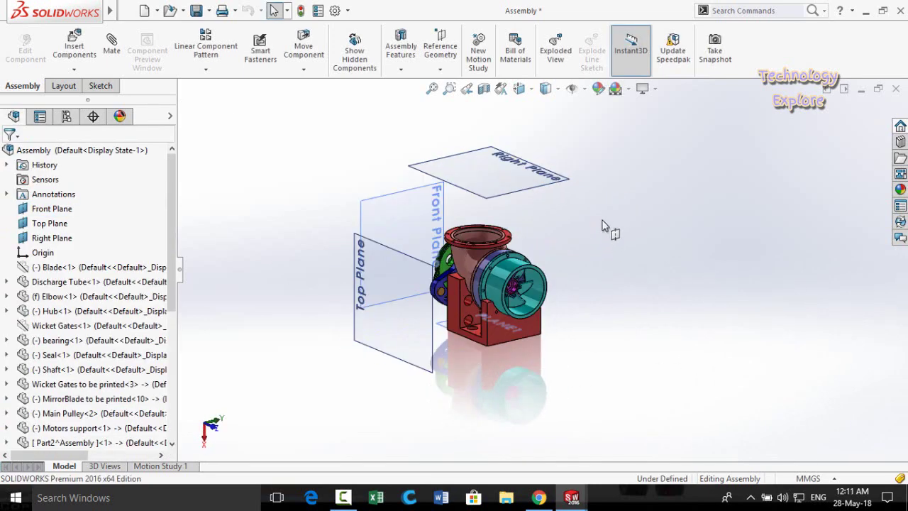
left_click_drag(559, 183, 560, 216, "ctrl")
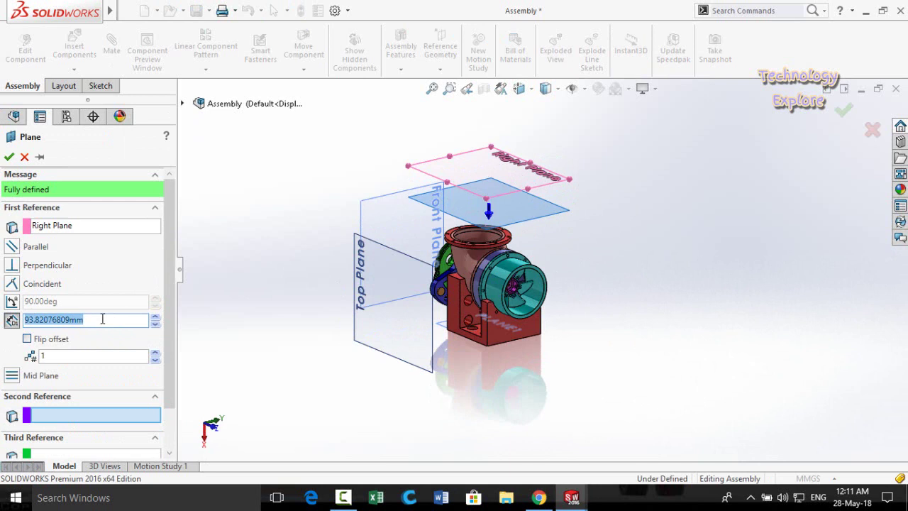
type("500.00mm")
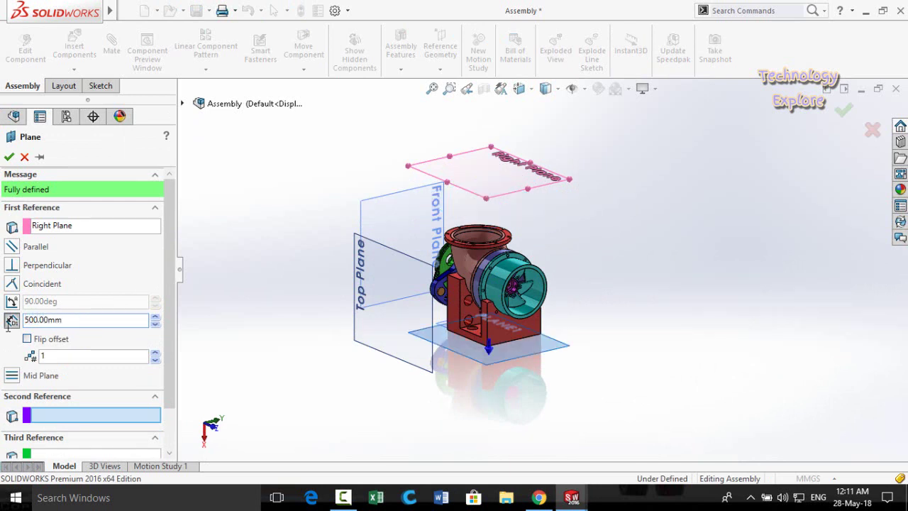
right_click(498, 384)
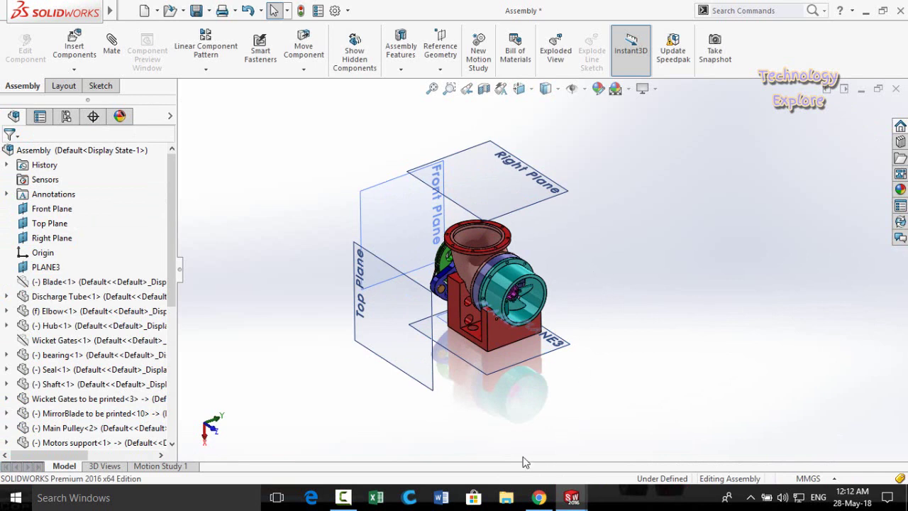
left_click(343, 497)
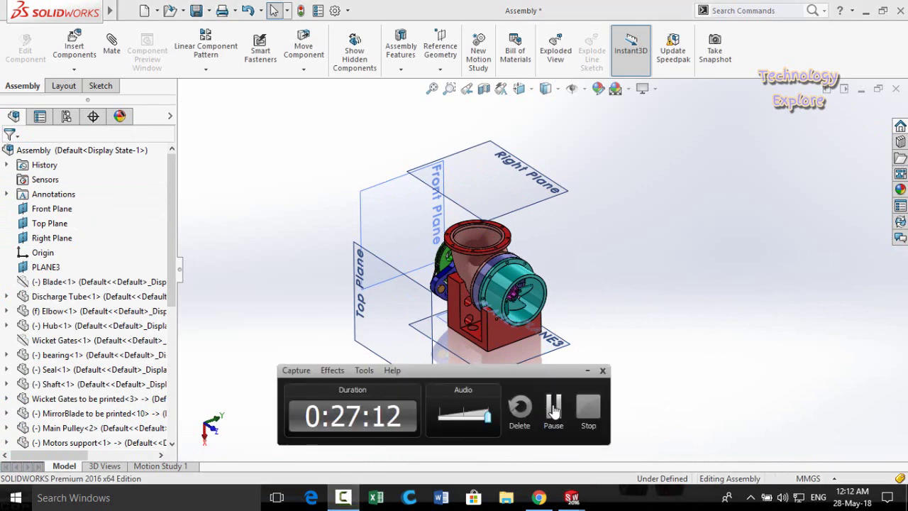